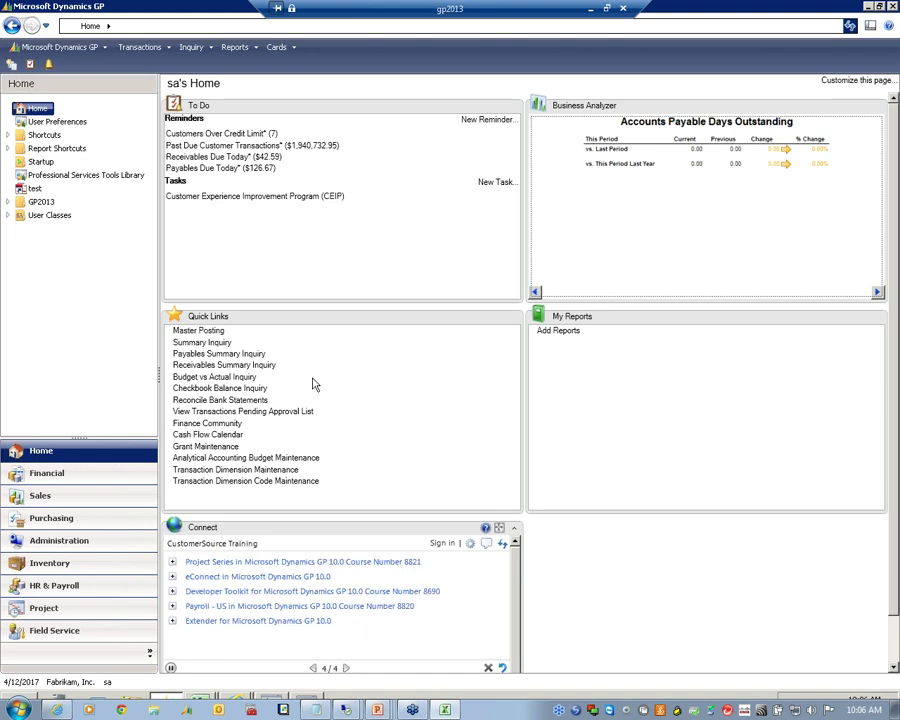
# Load the Sales area page from the Dynamics GP navigation pane
pyautogui.click(87, 497)
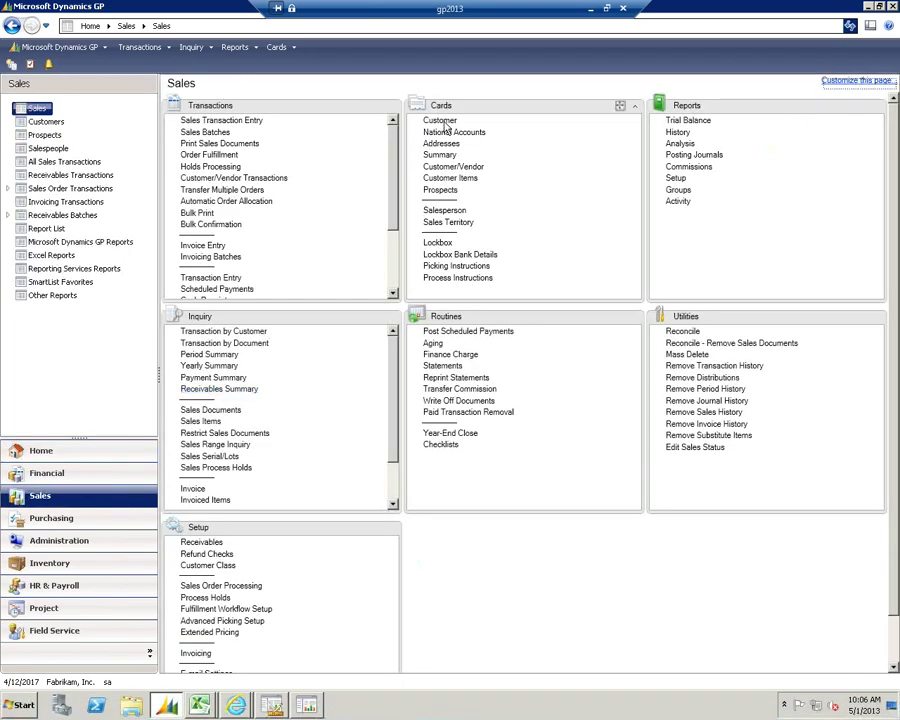
# Open Customer Maintenance on the first customer record and list its available reports
pyautogui.click(443, 121)
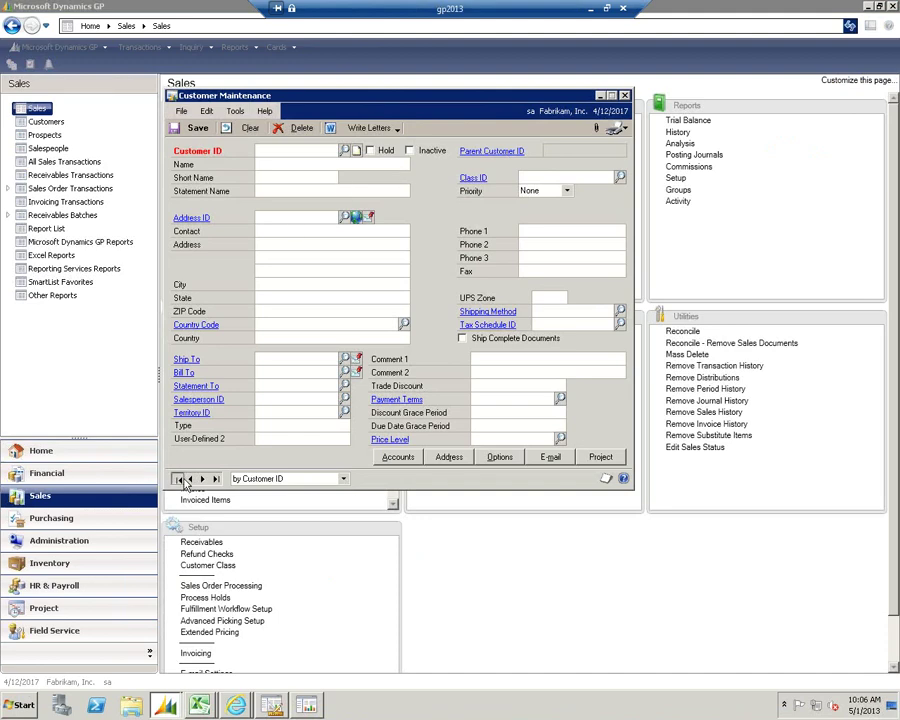
pyautogui.click(177, 478)
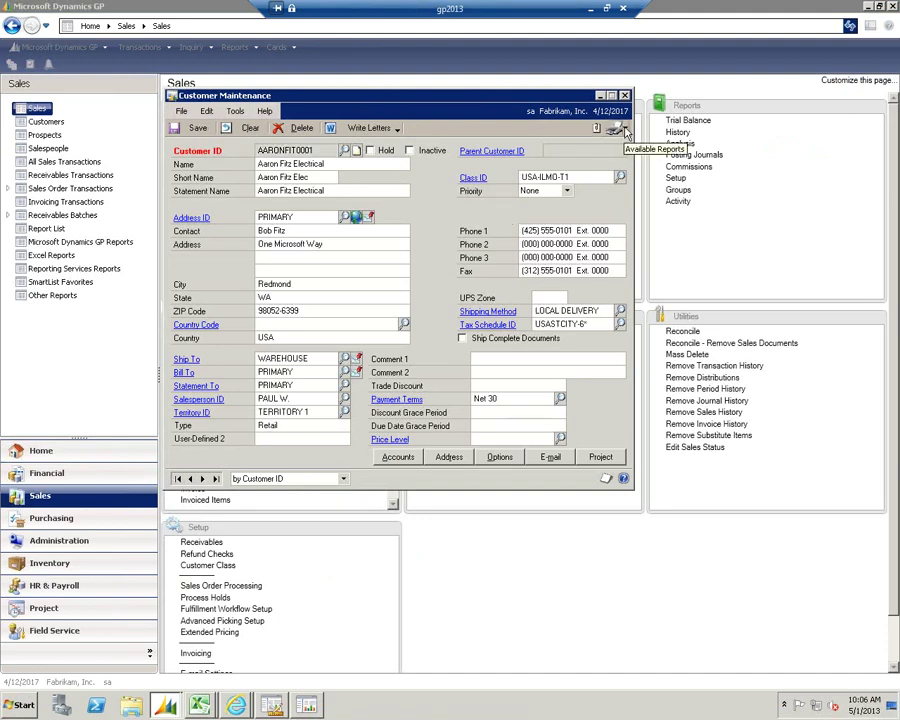
pyautogui.click(625, 129)
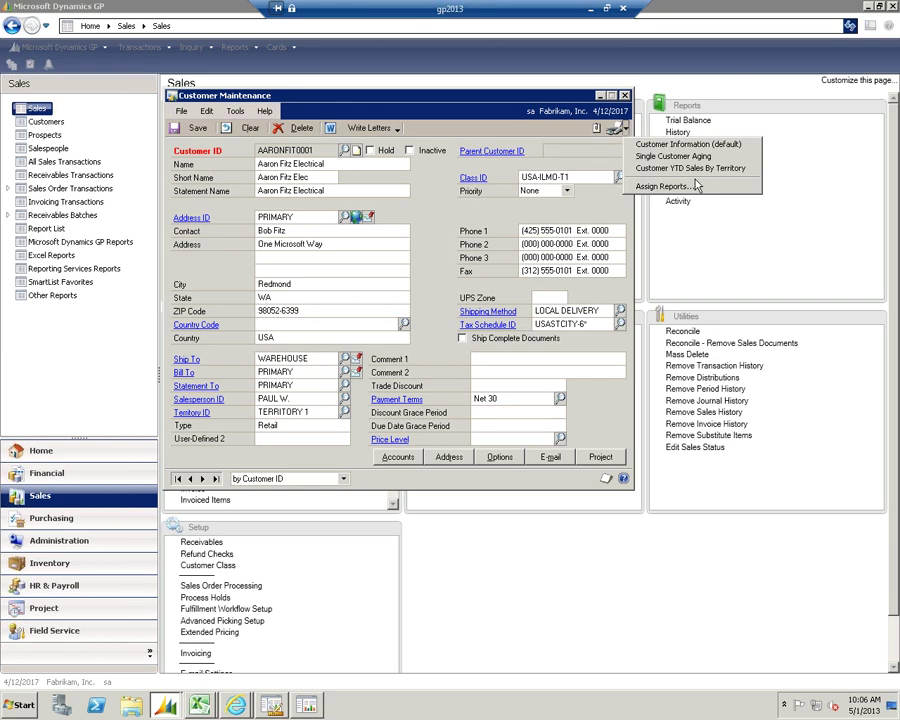
pyautogui.click(692, 186)
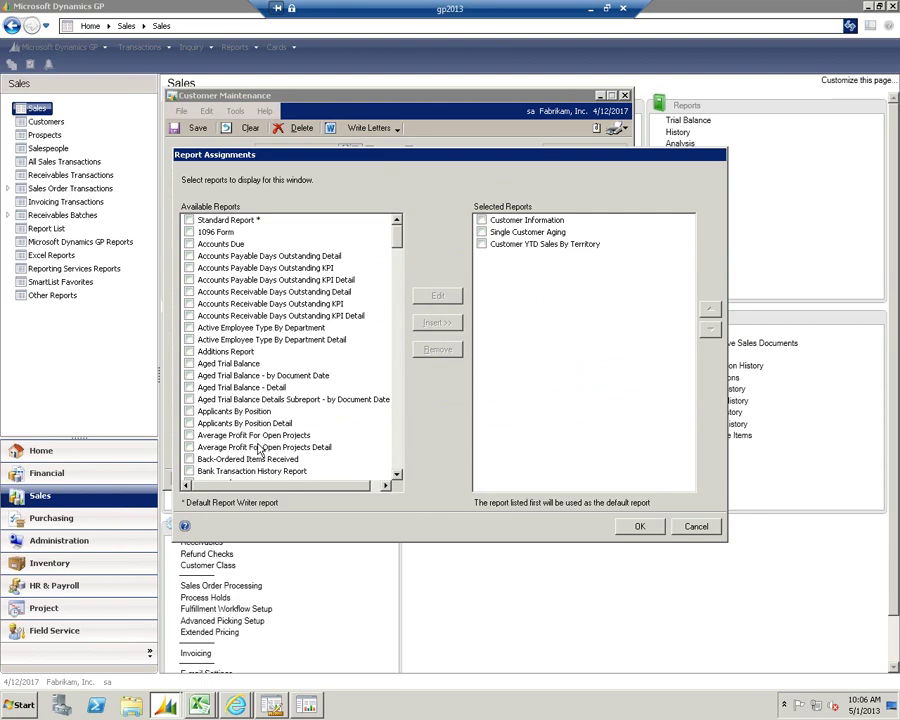
pyautogui.moveTo(397, 263)
pyautogui.mouseDown()
pyautogui.moveTo(397, 468)
pyautogui.moveTo(397, 238)
pyautogui.mouseUp()
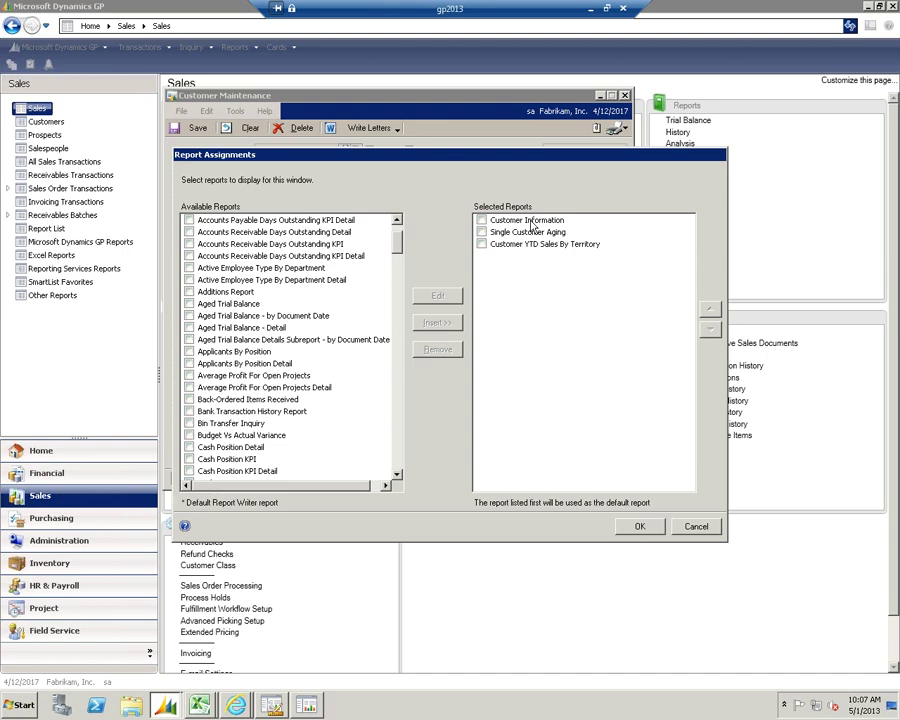
pyautogui.click(700, 528)
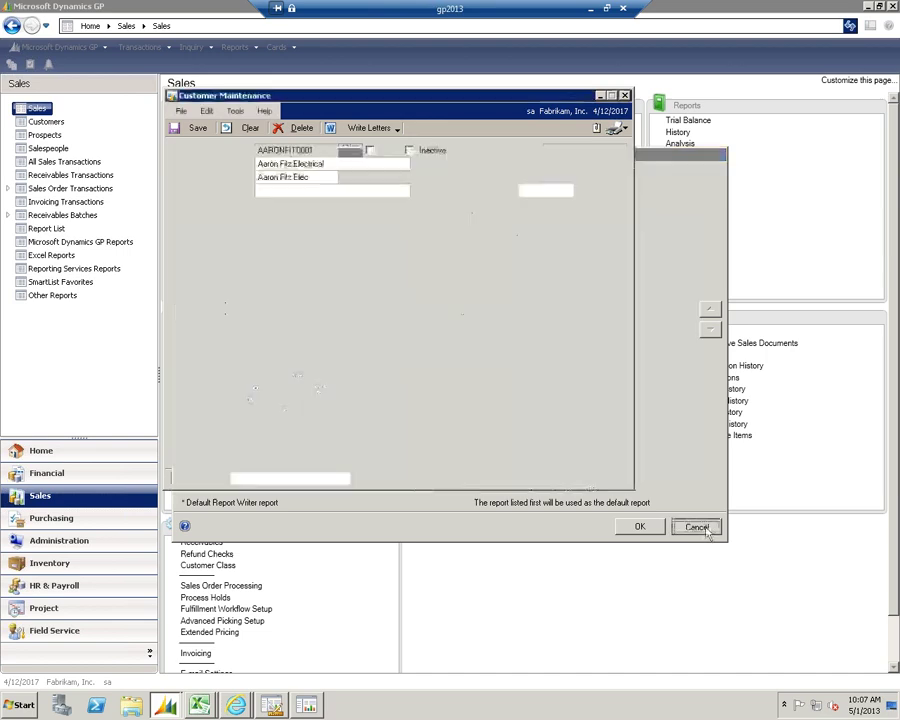
# Run the default Customer Information report for the loaded customer, review it, then close it
pyautogui.click(623, 131)
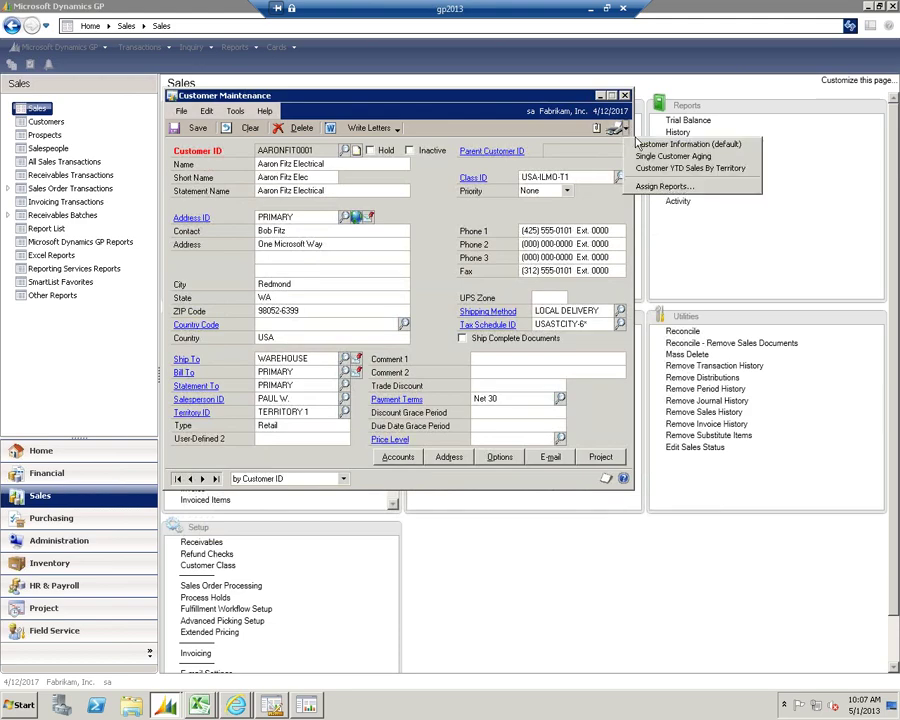
pyautogui.click(565, 165)
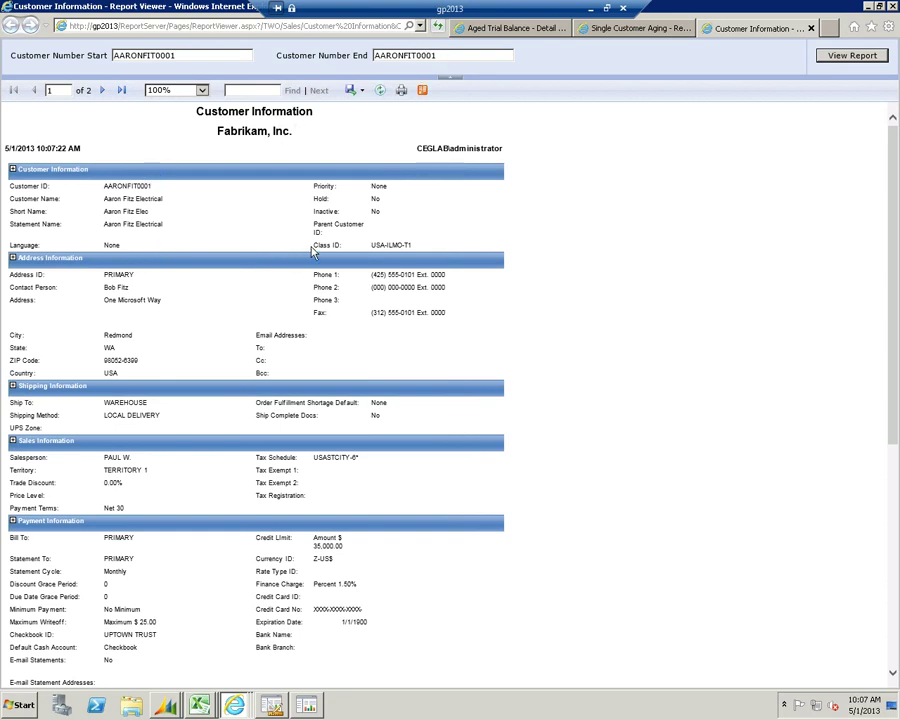
pyautogui.click(810, 28)
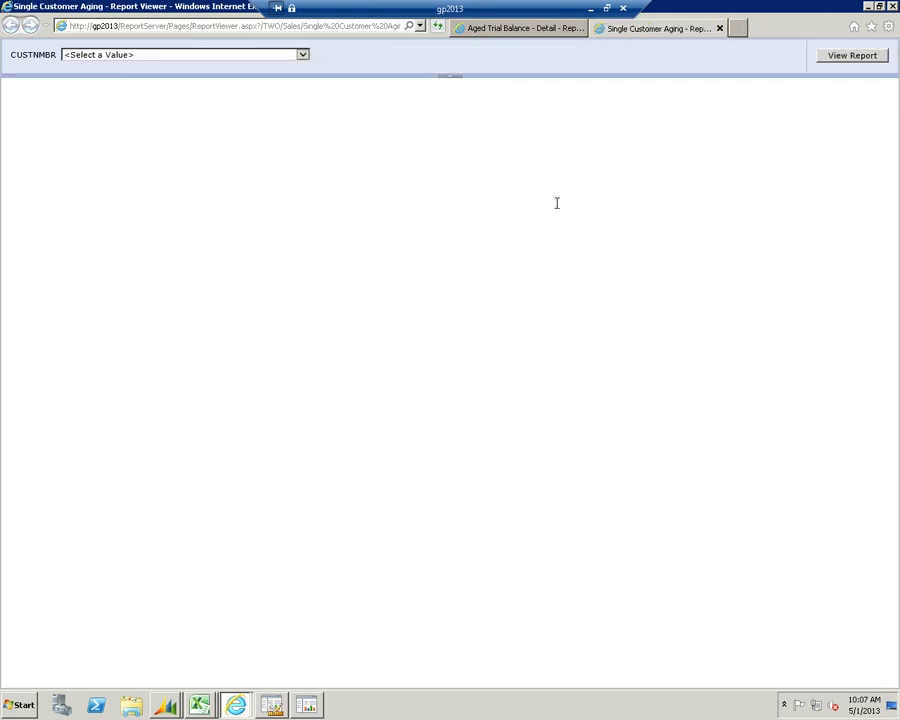
# Run the Single Customer Aging report for the first customer selected in CUSTNMBR
pyautogui.moveTo(170, 697)
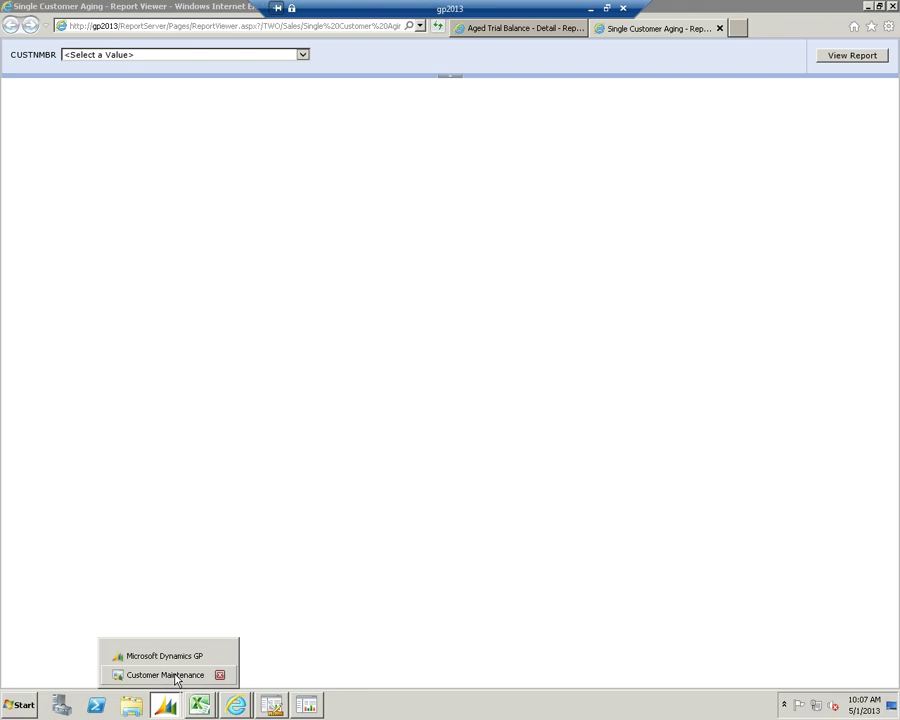
pyautogui.click(165, 675)
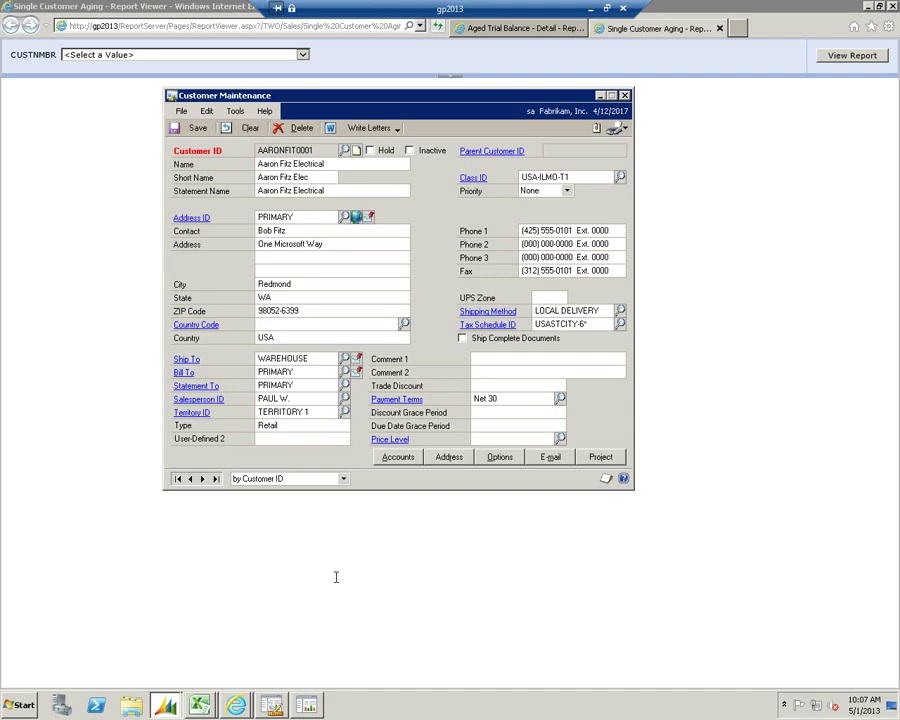
pyautogui.click(622, 129)
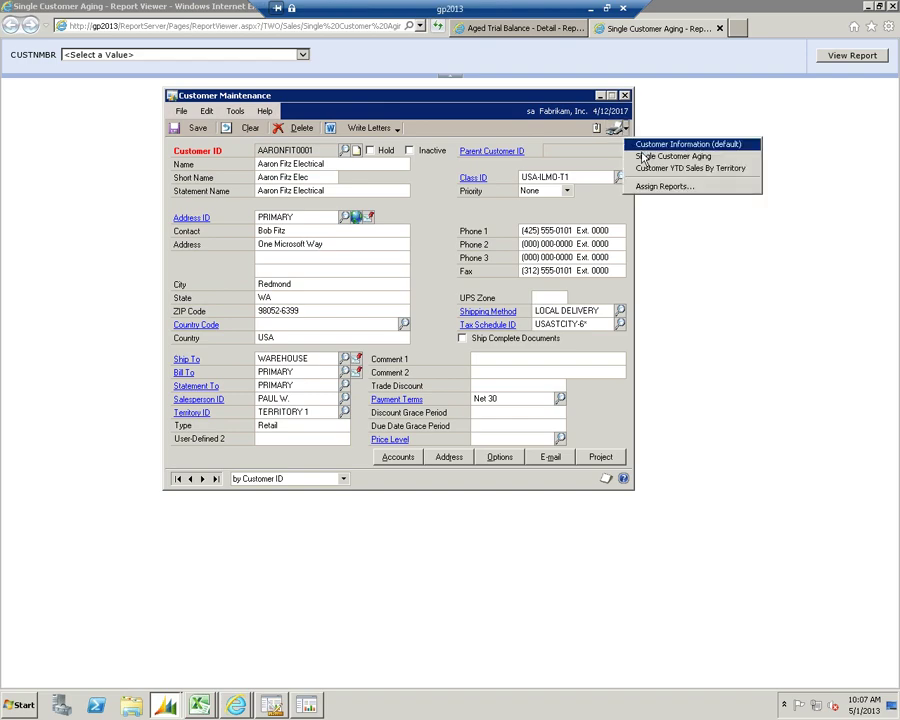
pyautogui.click(644, 157)
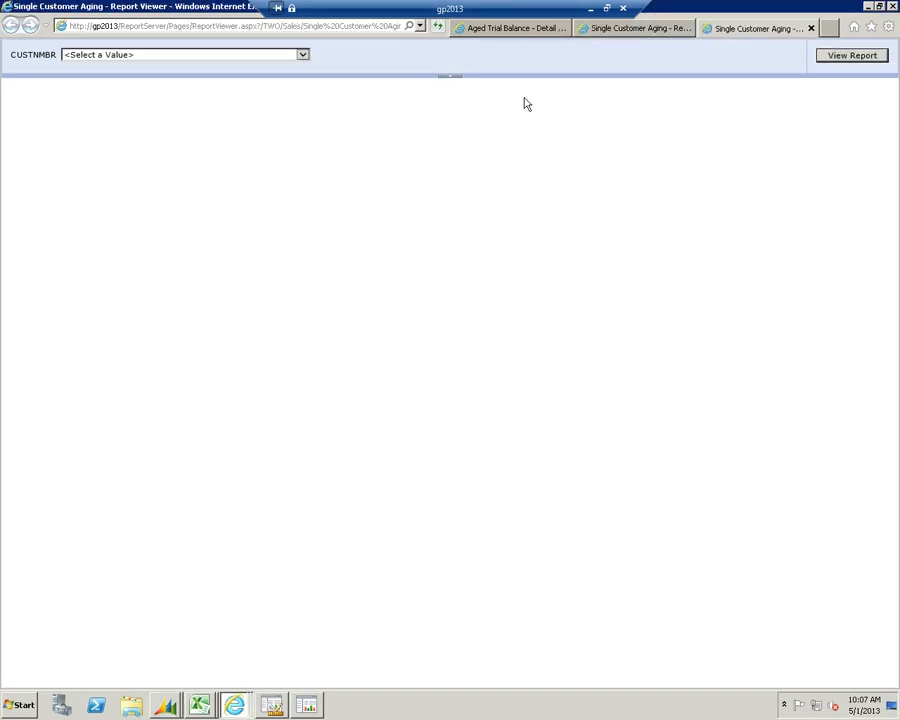
pyautogui.click(303, 55)
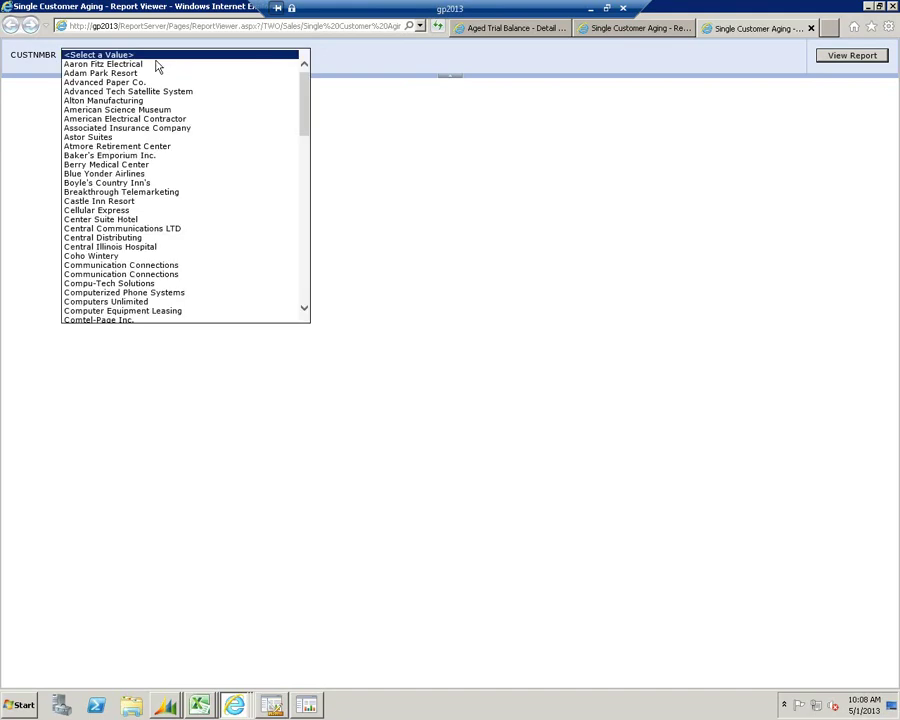
pyautogui.click(155, 64)
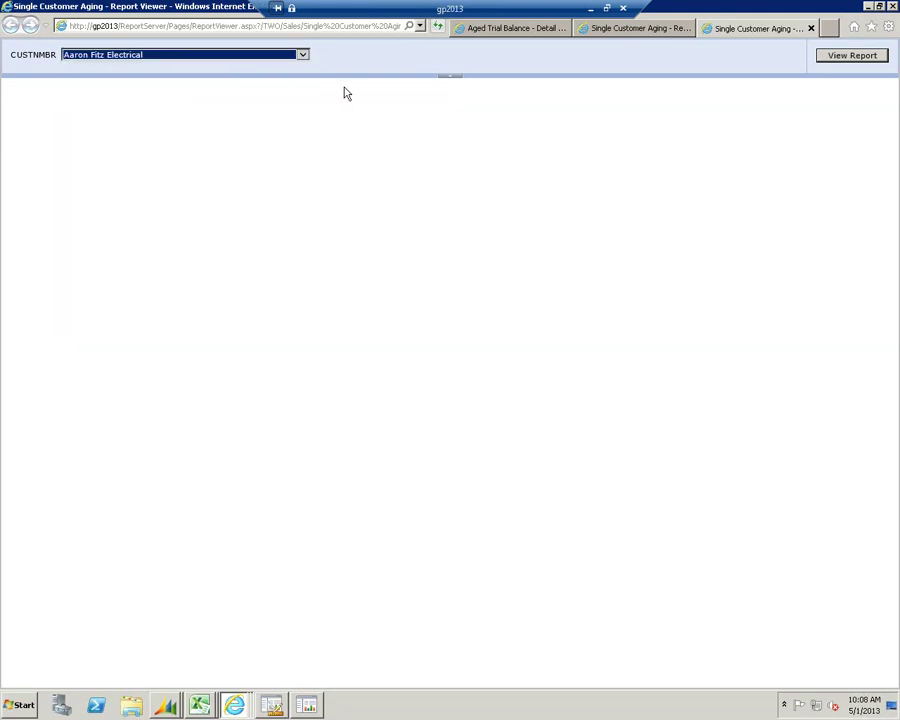
pyautogui.click(848, 55)
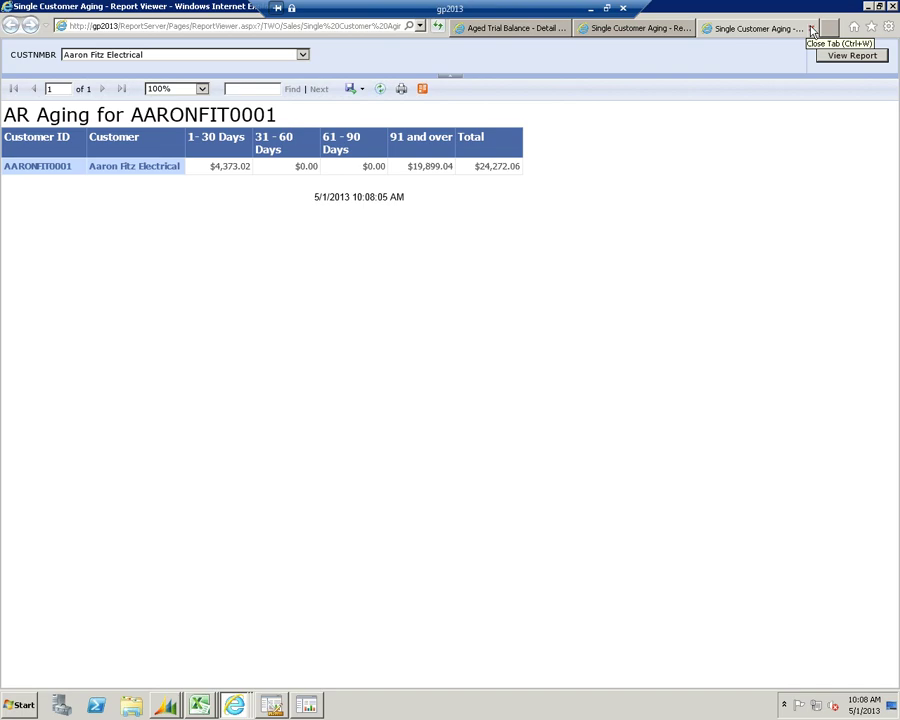
# Close the aging report showing the $24,272.06 total and return to Dynamics GP's Sales page
pyautogui.click(812, 29)
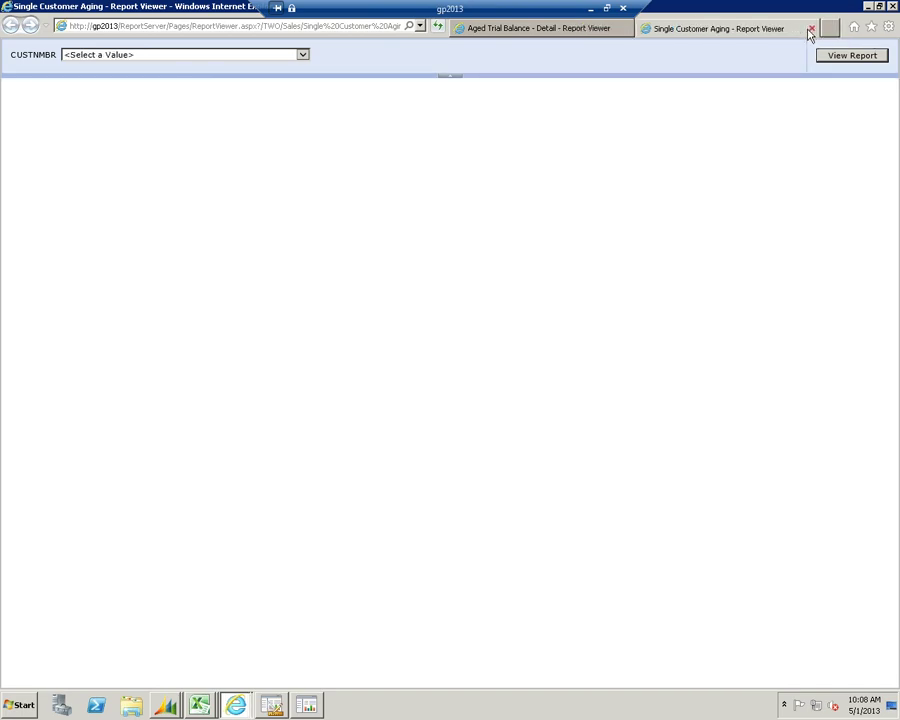
pyautogui.click(165, 705)
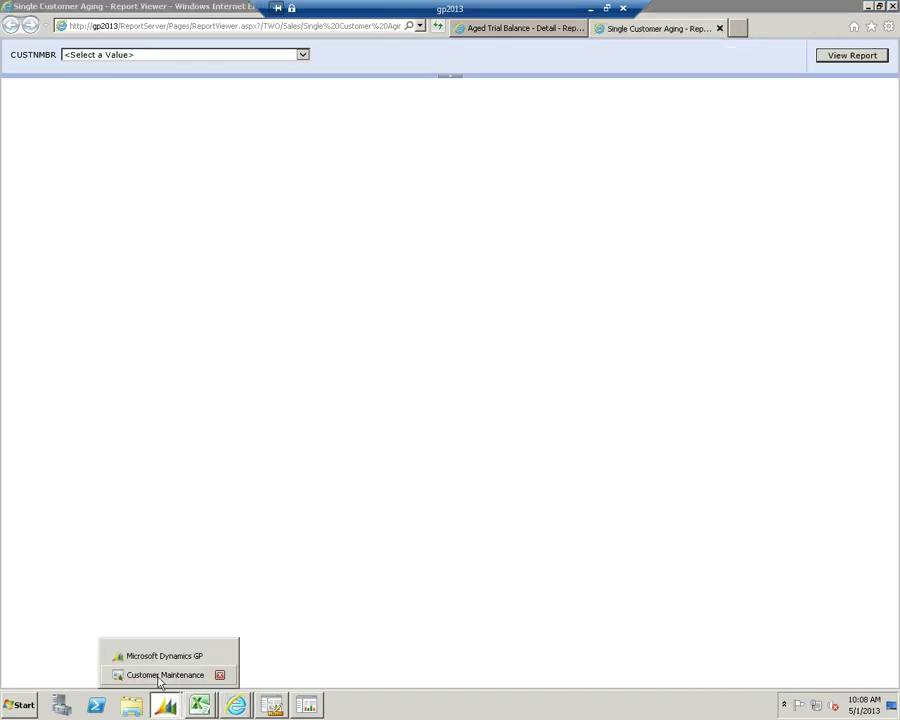
pyautogui.click(161, 652)
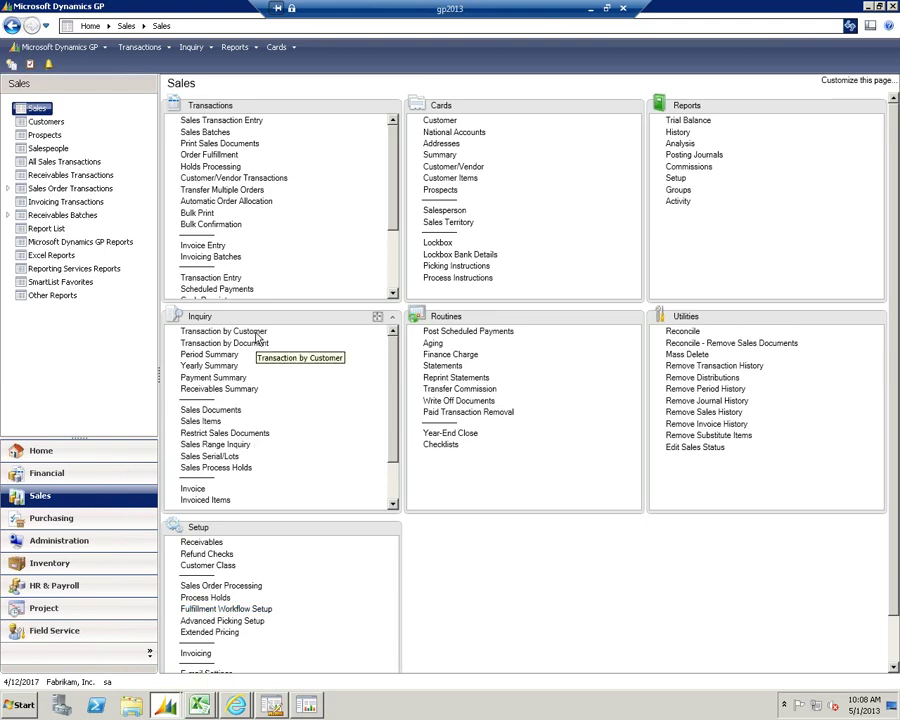
pyautogui.click(205, 133)
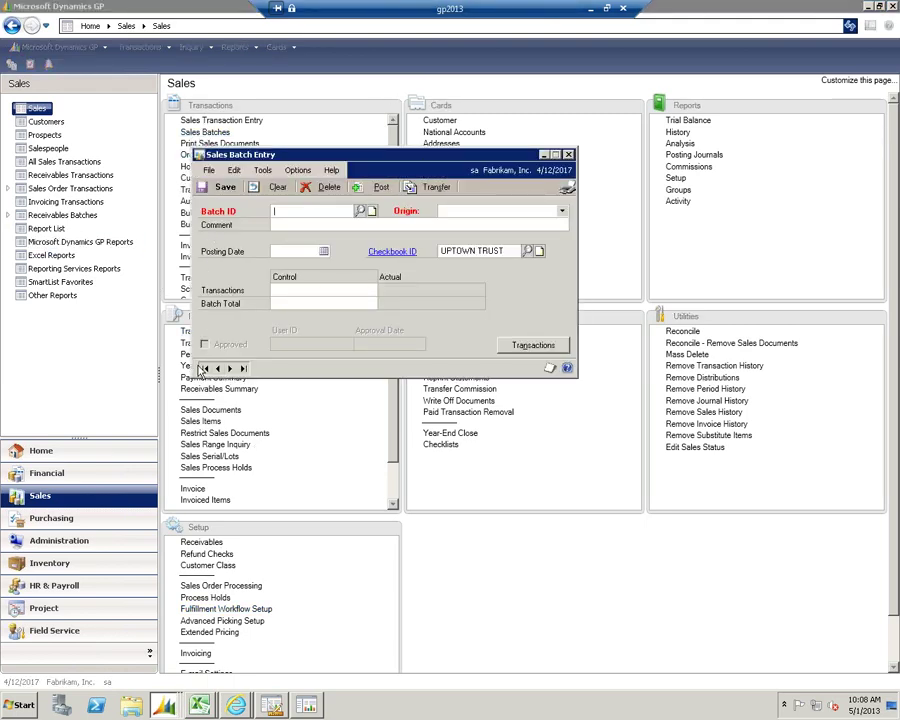
pyautogui.press('Tab')
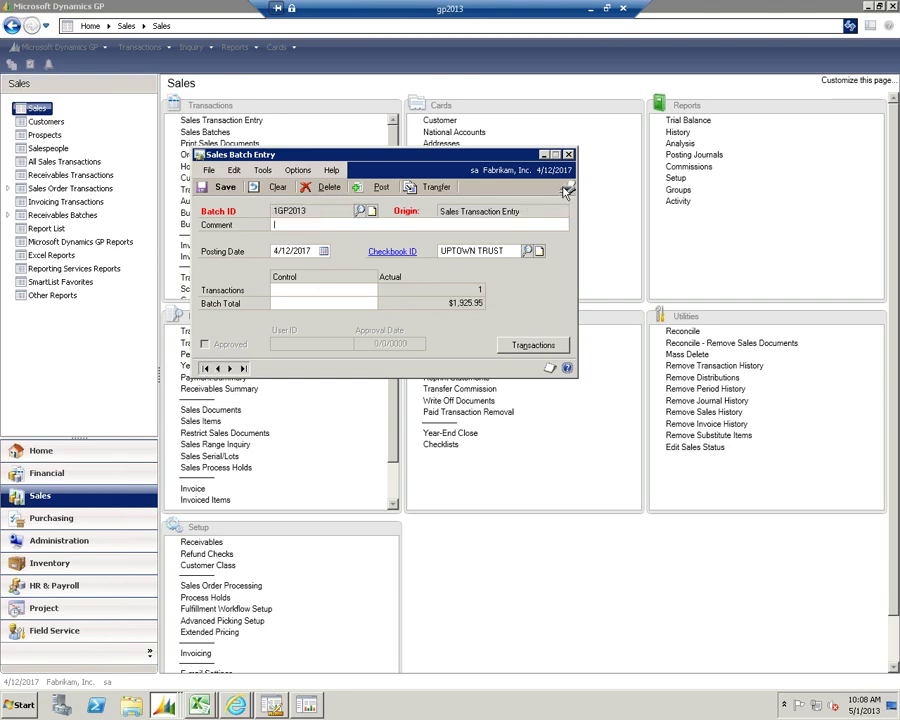
pyautogui.click(567, 187)
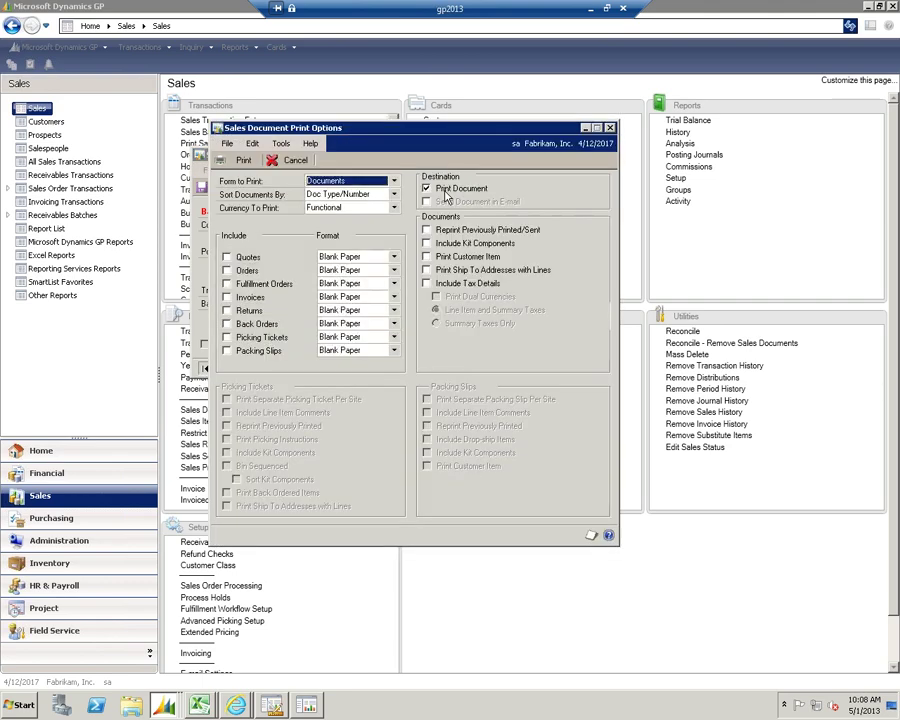
pyautogui.click(394, 181)
pyautogui.click(322, 214)
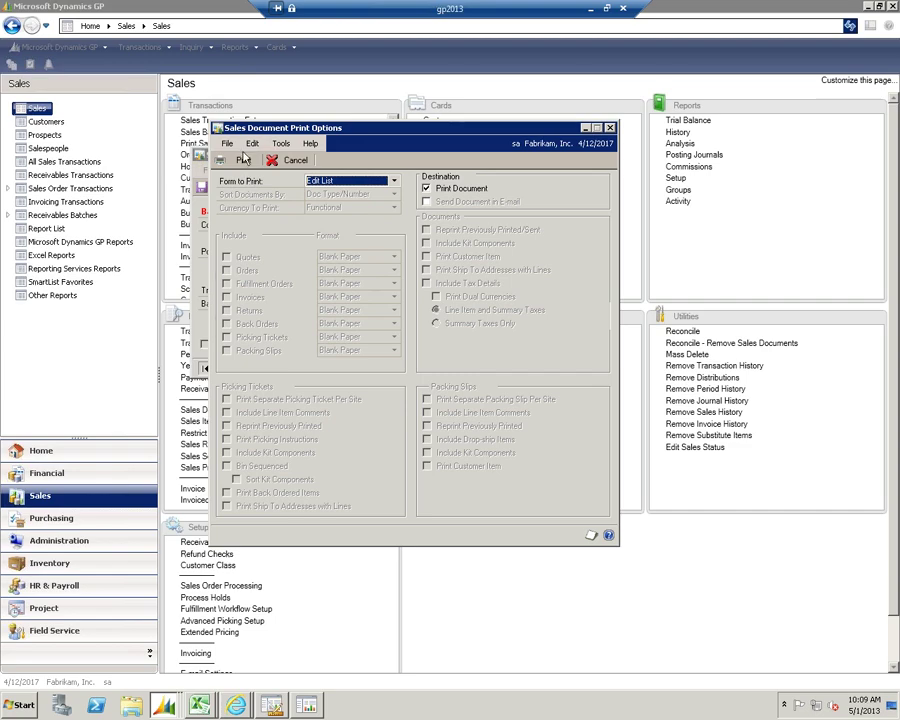
pyautogui.click(243, 159)
pyautogui.click(327, 365)
pyautogui.click(505, 461)
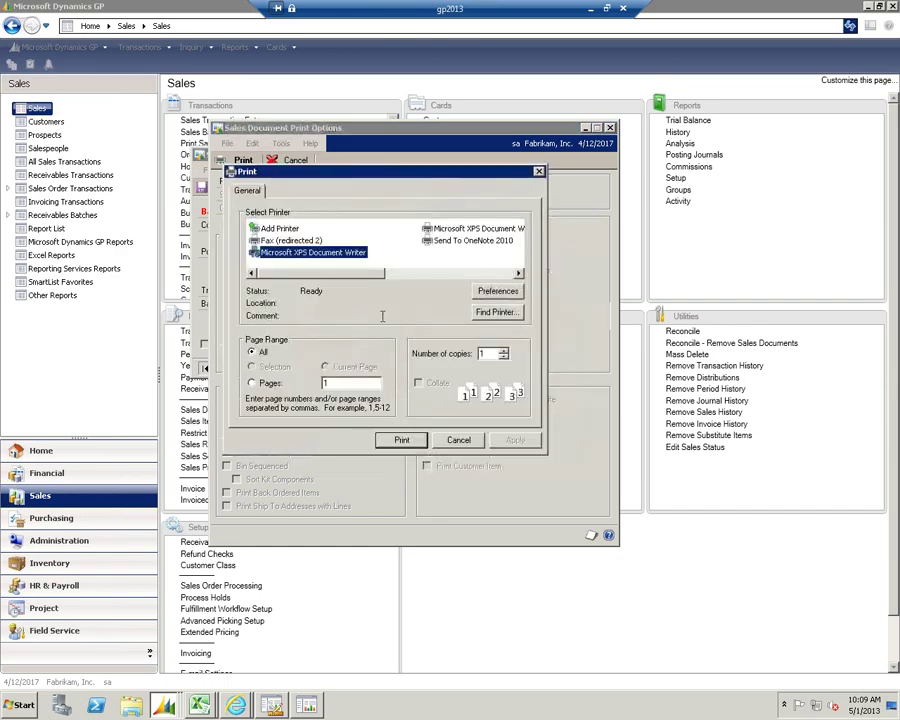
pyautogui.moveTo(292, 273)
pyautogui.mouseDown()
pyautogui.moveTo(414, 282)
pyautogui.moveTo(297, 285)
pyautogui.mouseUp()
pyautogui.click(458, 440)
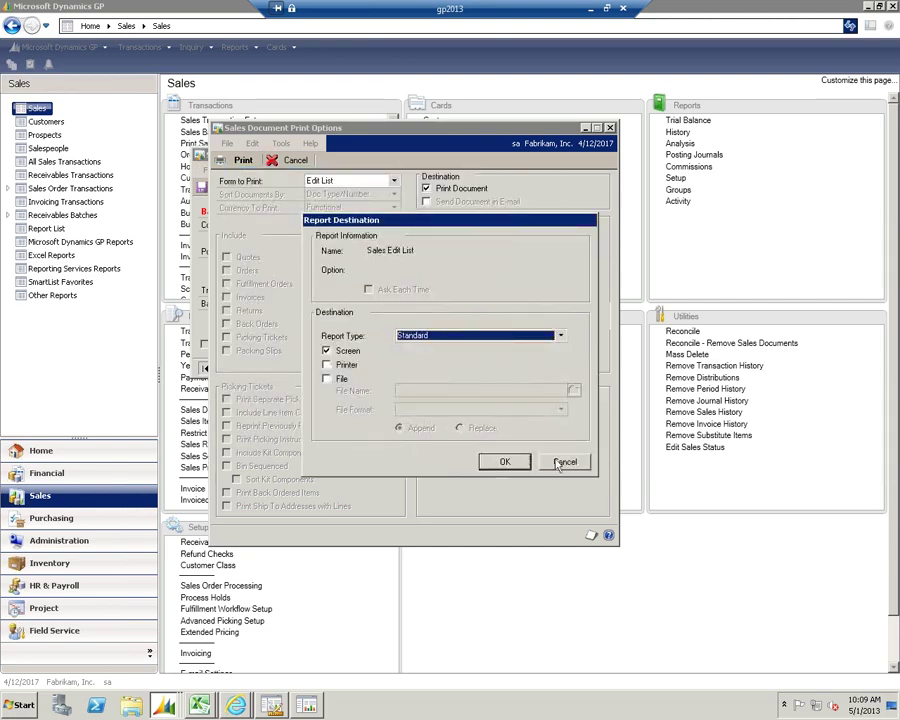
pyautogui.click(564, 462)
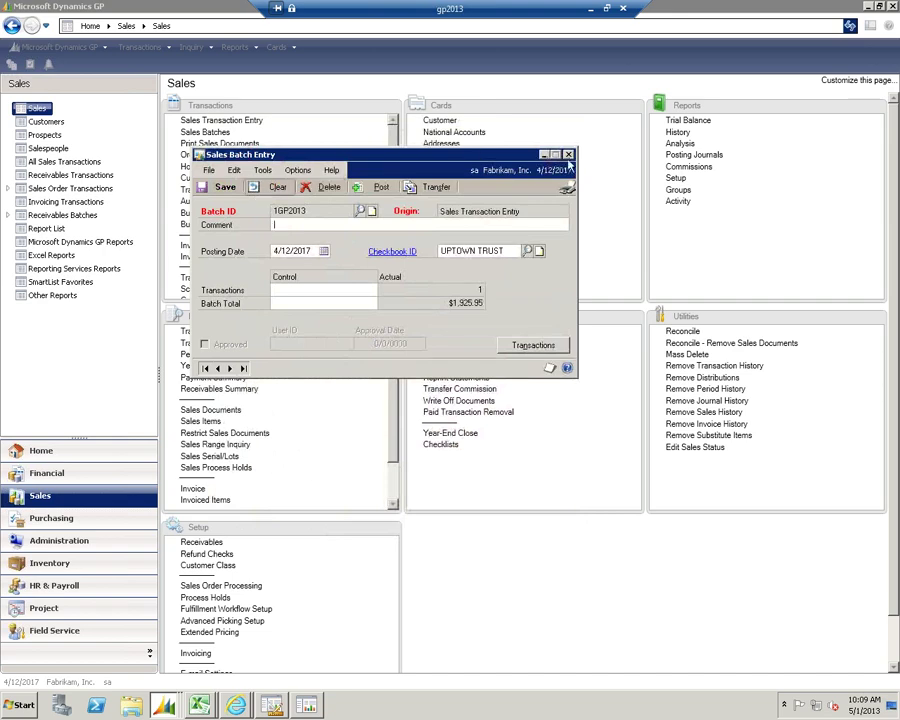
pyautogui.click(568, 156)
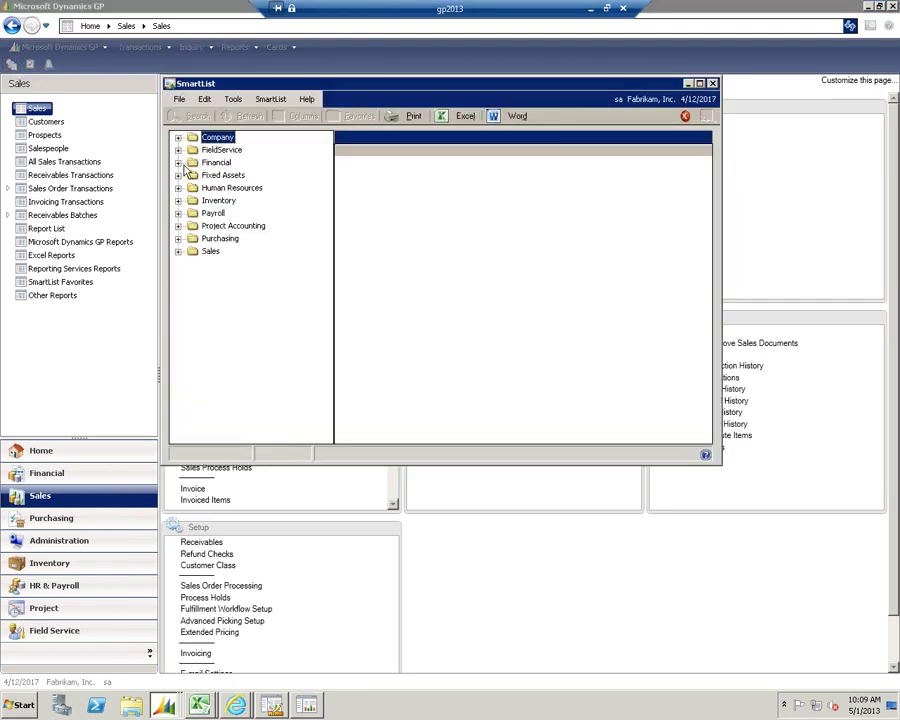
# Expand Financial, Sales and Customers in the SmartList tree to show 104 customers
pyautogui.click(178, 162)
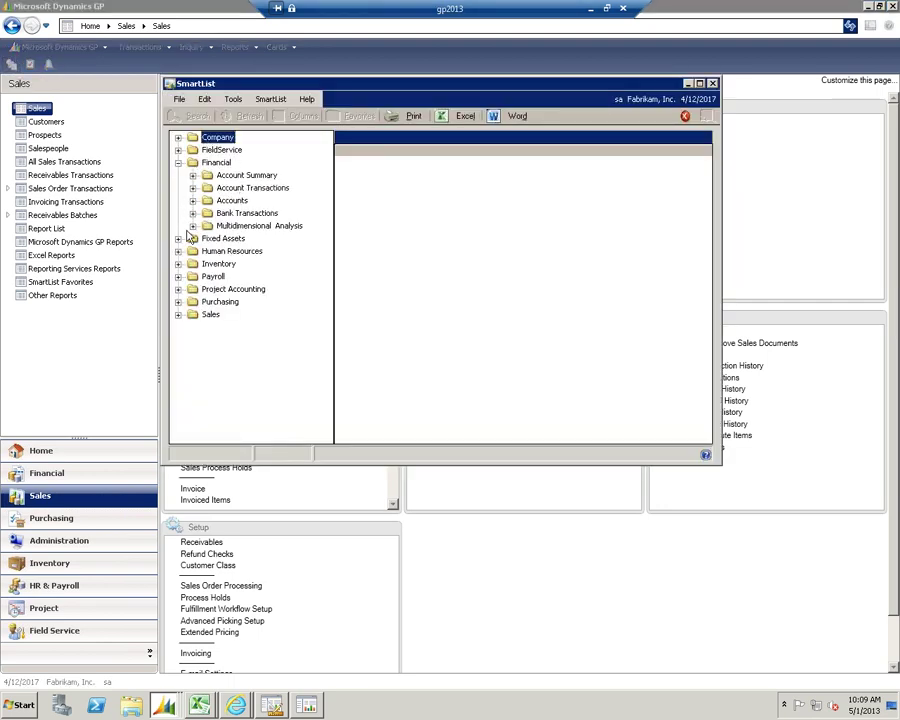
pyautogui.click(178, 314)
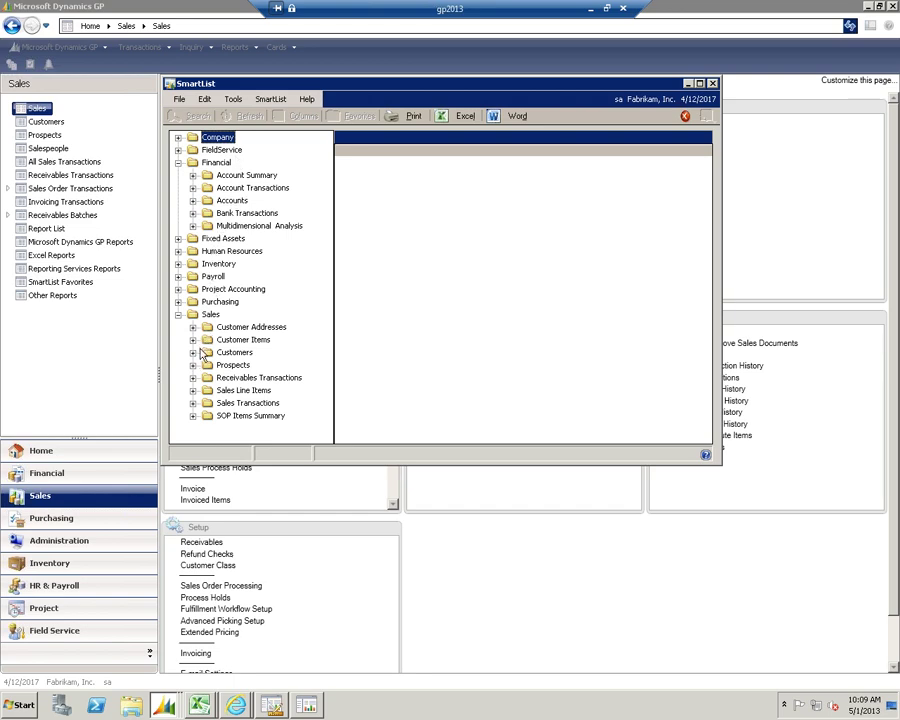
pyautogui.click(194, 352)
pyautogui.click(233, 315)
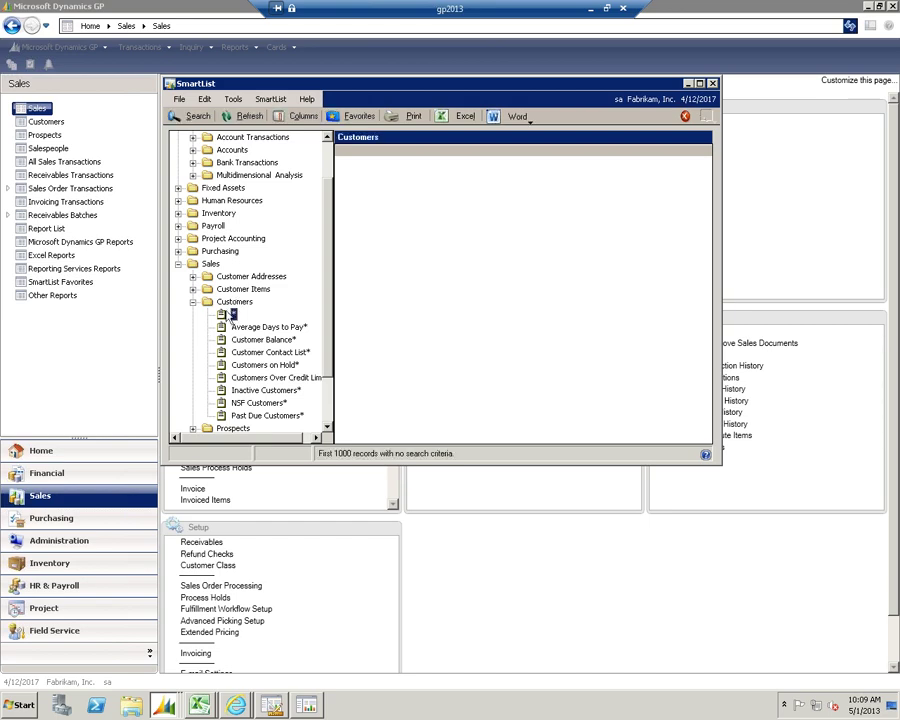
pyautogui.click(300, 116)
pyautogui.click(318, 429)
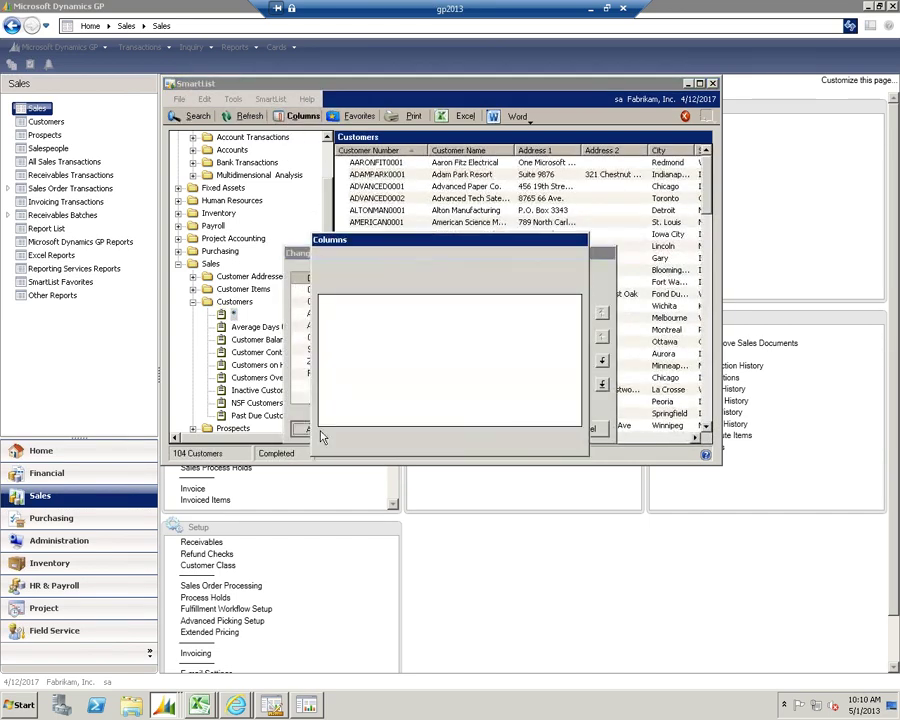
pyautogui.moveTo(575, 316)
pyautogui.mouseDown()
pyautogui.moveTo(576, 404)
pyautogui.moveTo(575, 308)
pyautogui.mouseUp()
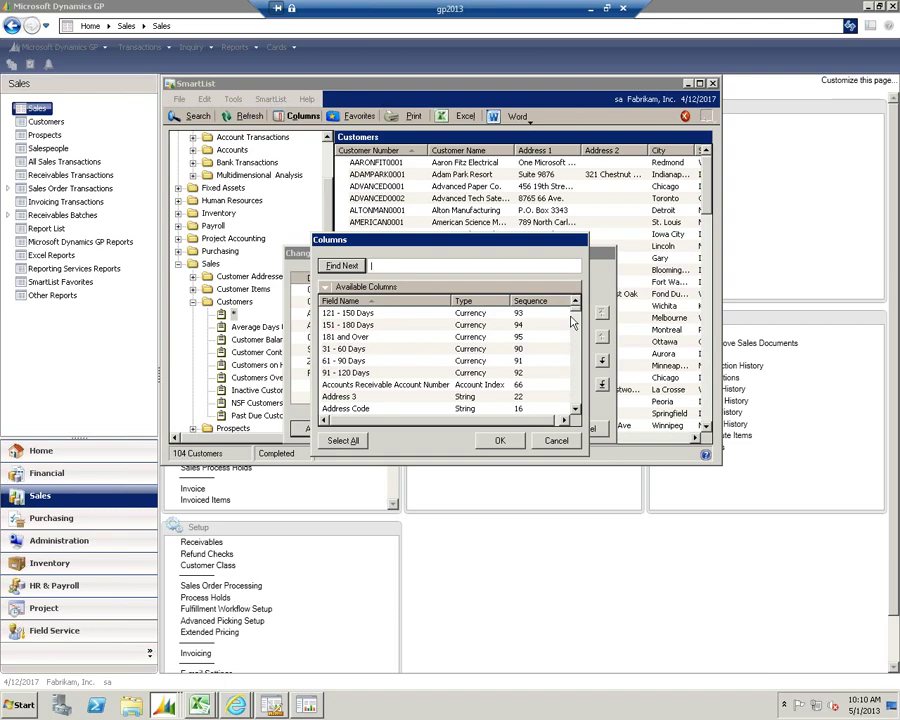
pyautogui.click(556, 440)
pyautogui.click(583, 429)
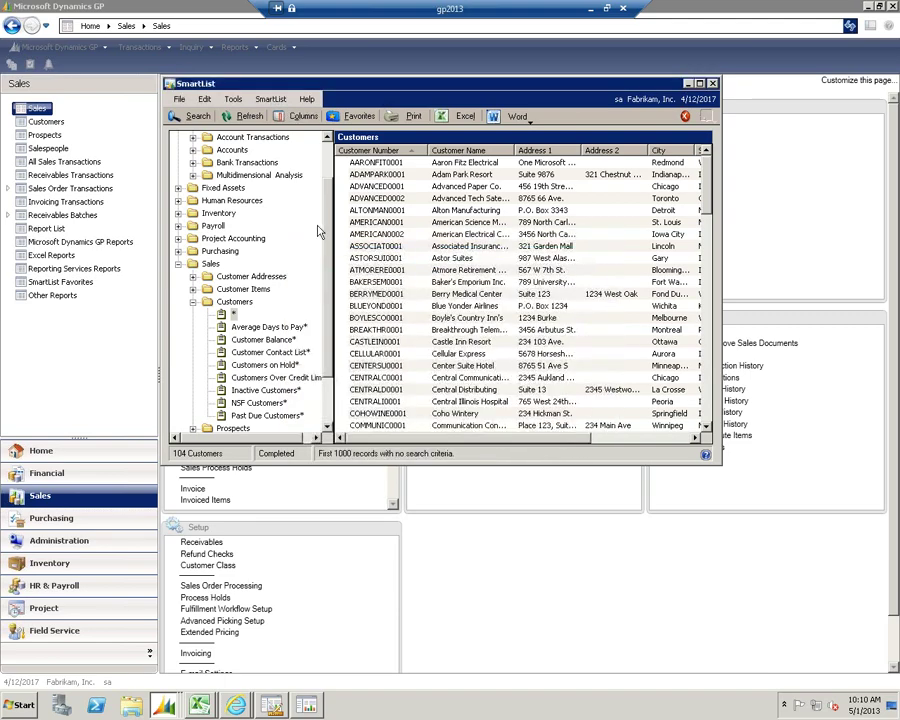
pyautogui.click(197, 116)
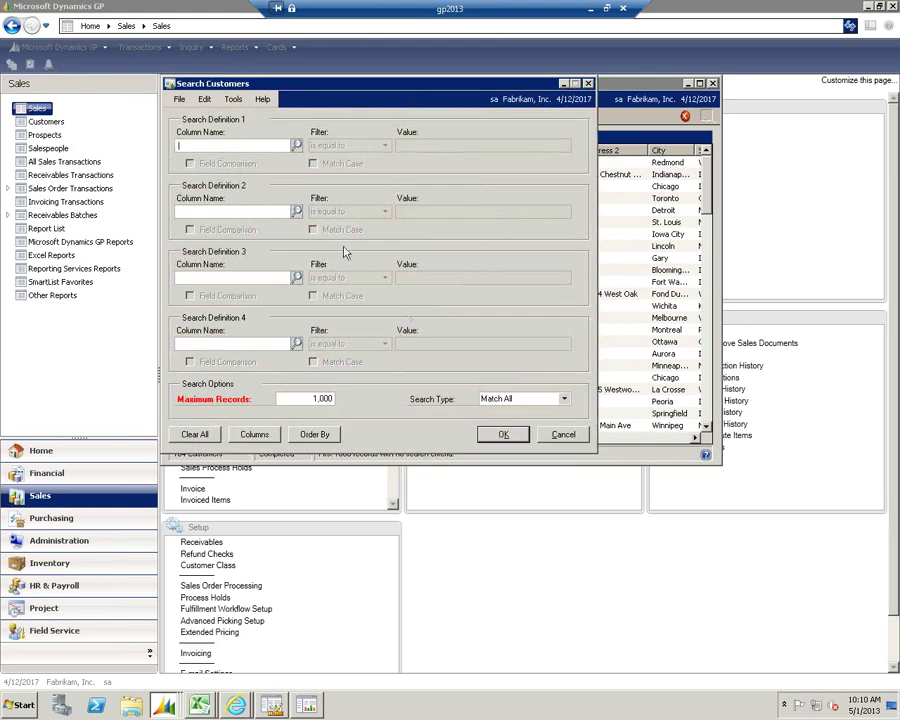
pyautogui.click(550, 434)
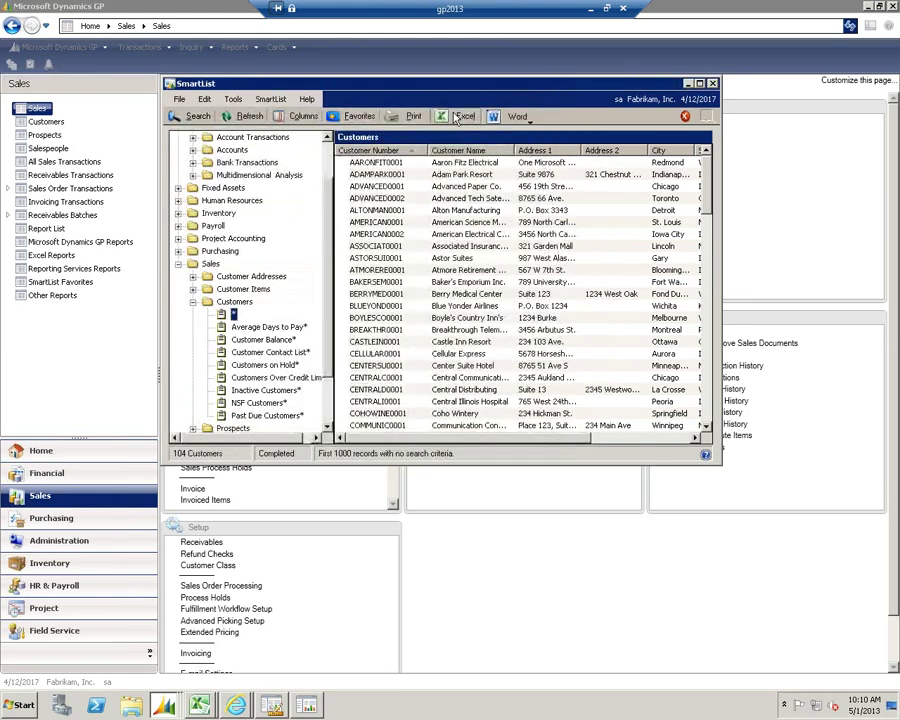
pyautogui.click(360, 117)
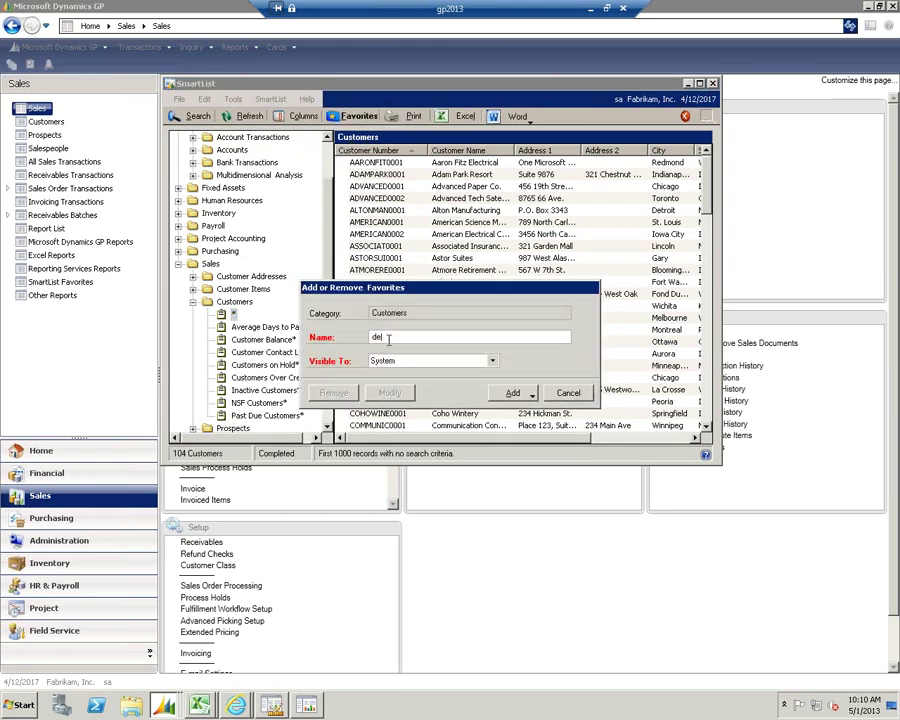
# Add the Customers list as a System-visible favorite named 'demo', then expand Purchasing
pyautogui.click(514, 392)
pyautogui.click(522, 406)
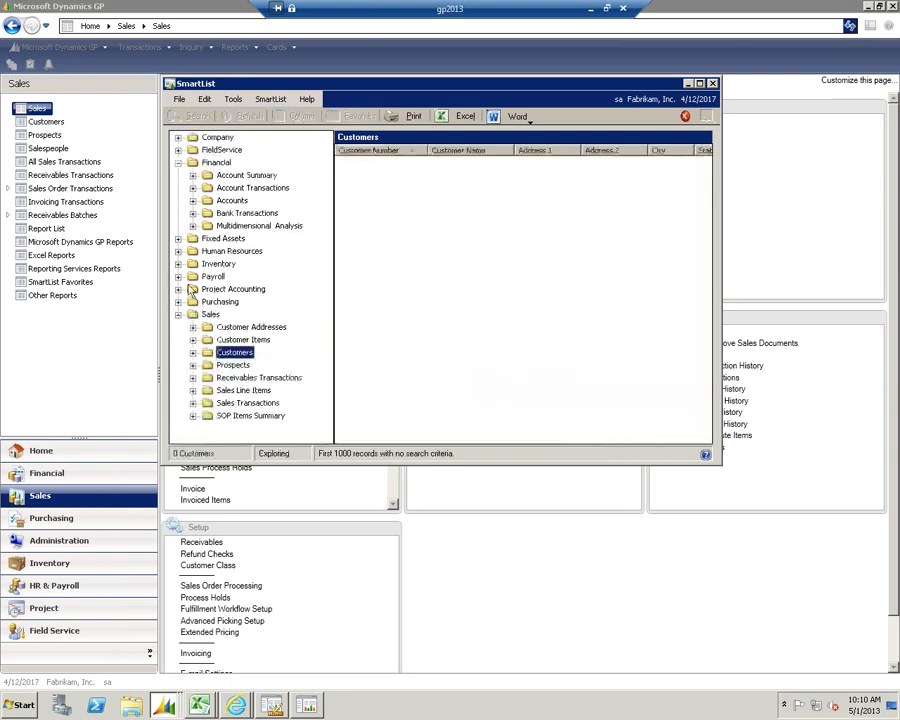
pyautogui.click(179, 302)
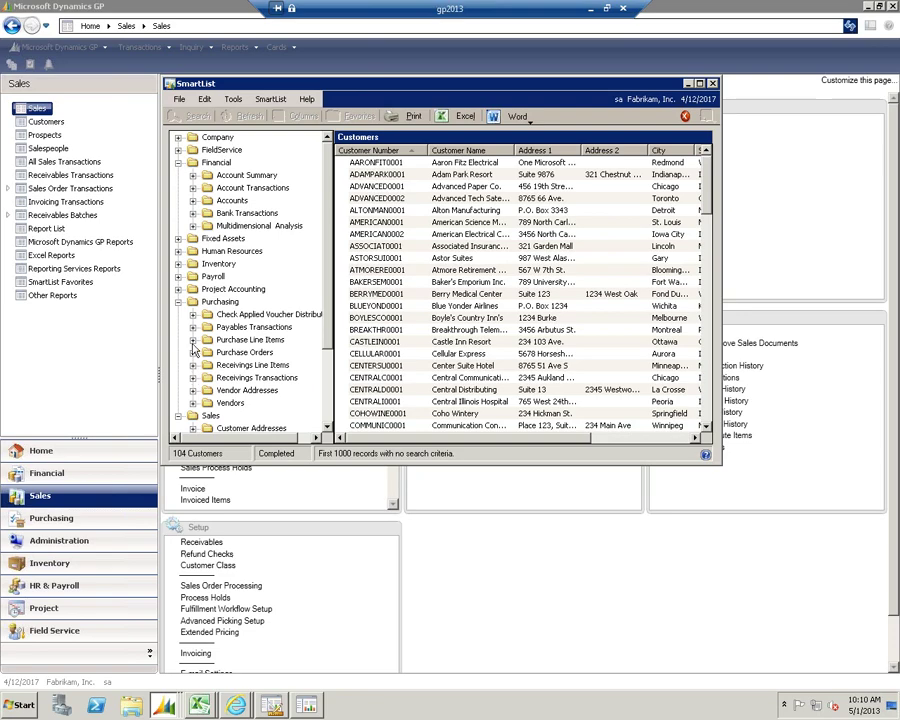
# Open the default Payables Transactions list, showing 709 transactions
pyautogui.click(193, 327)
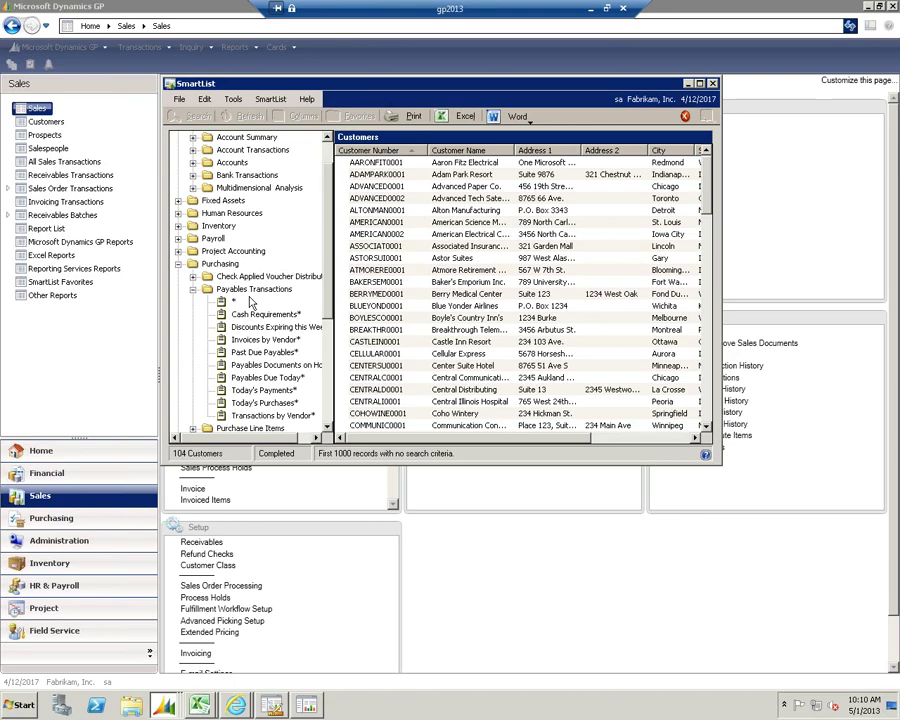
pyautogui.click(232, 300)
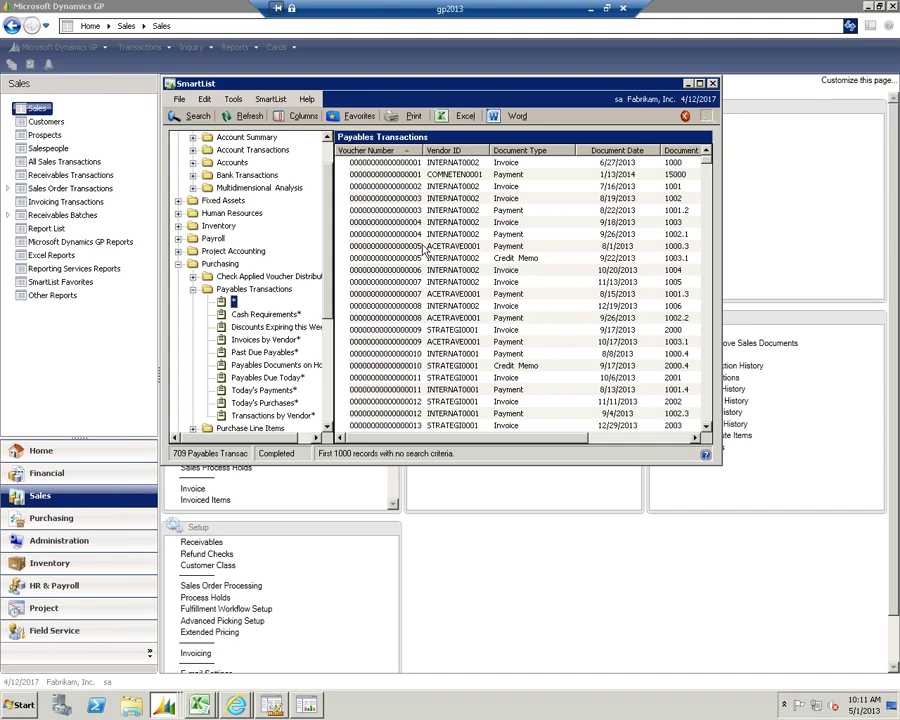
pyautogui.click(193, 290)
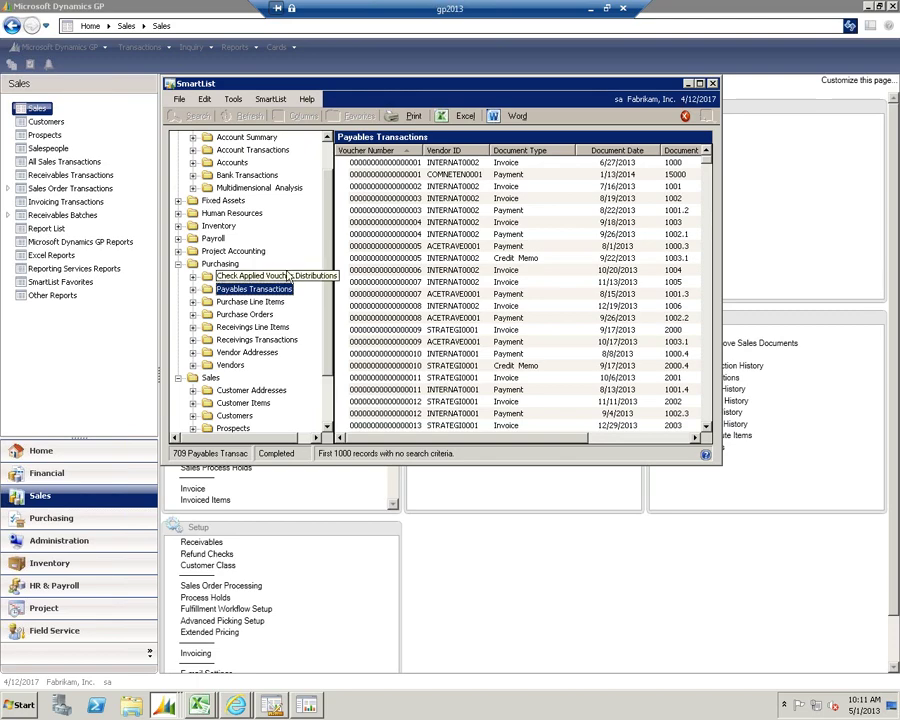
# Expand the SOP Items Summary lists under Sales
pyautogui.scroll(-1, 330, 313)
pyautogui.scroll(-1, 330, 313)
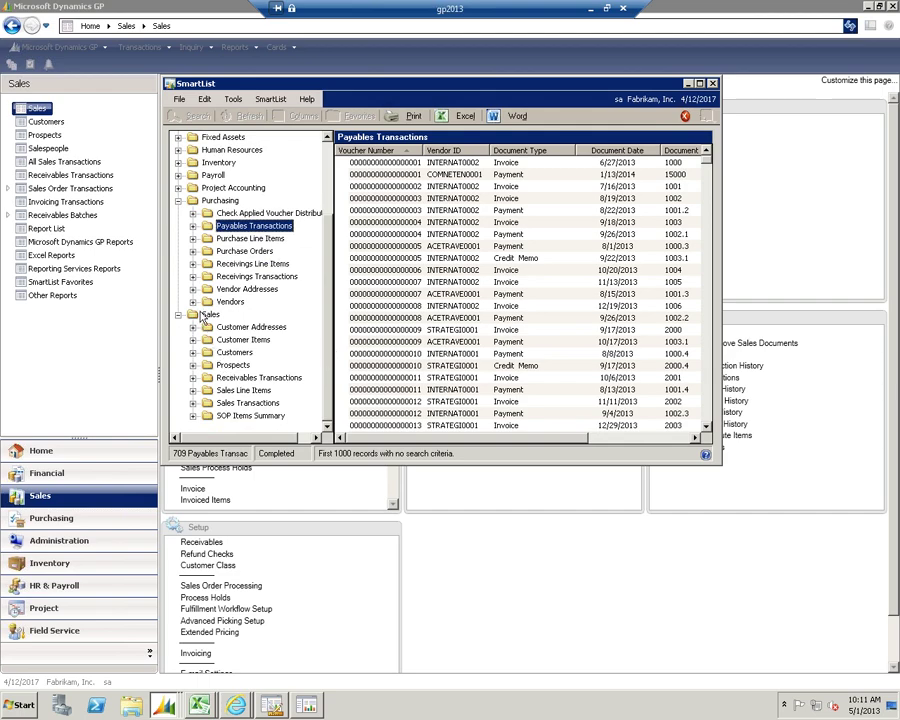
pyautogui.click(193, 415)
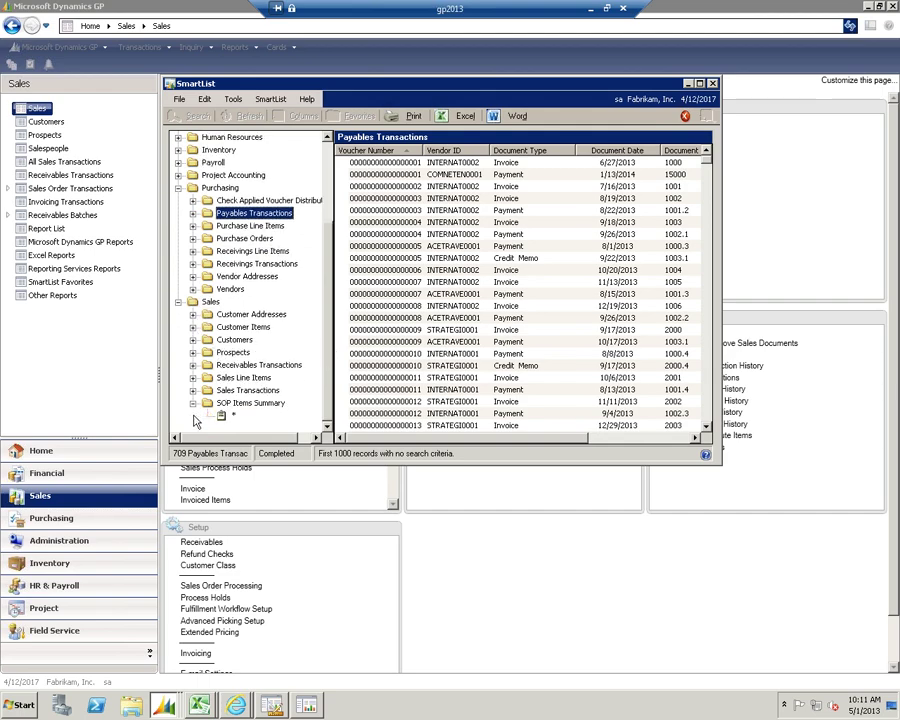
# Open the SOP Items Summary list of 48 items and rearrange its columns
pyautogui.click(226, 415)
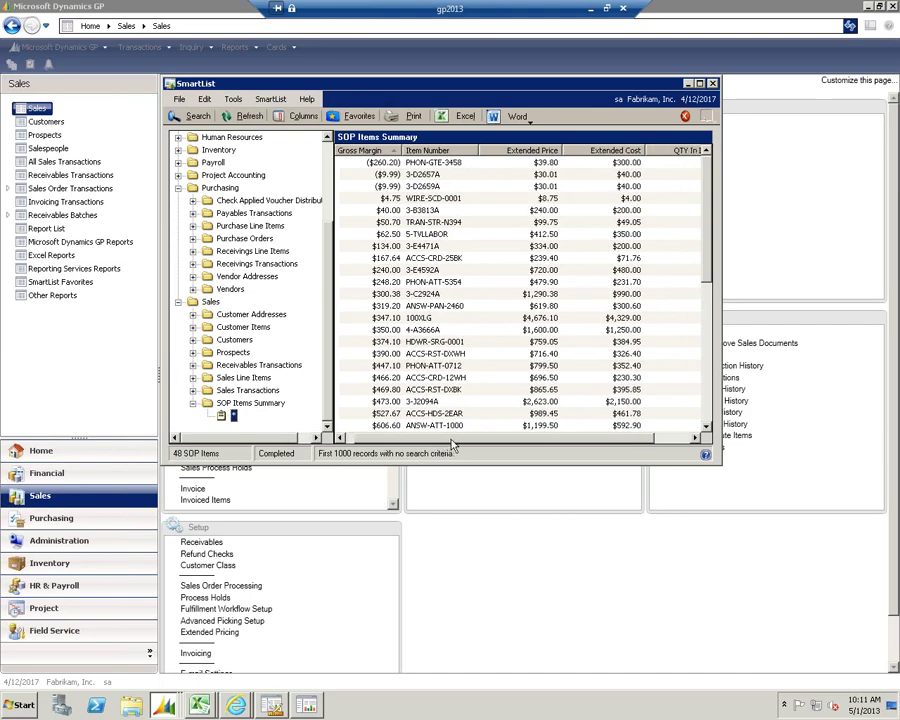
pyautogui.moveTo(440, 440); pyautogui.dragTo(522, 440)
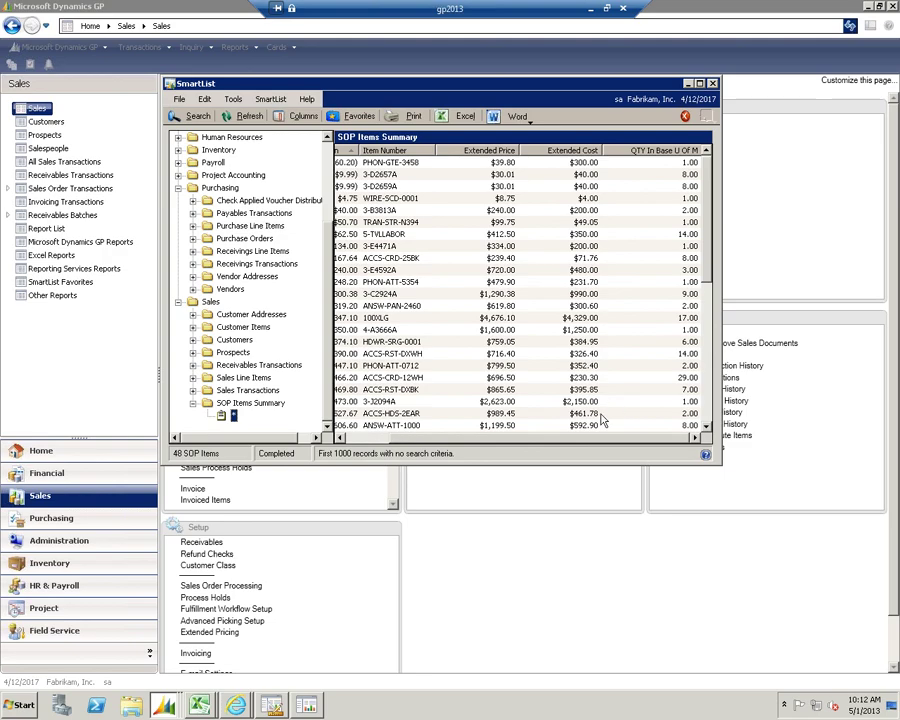
pyautogui.moveTo(635, 438); pyautogui.dragTo(478, 440)
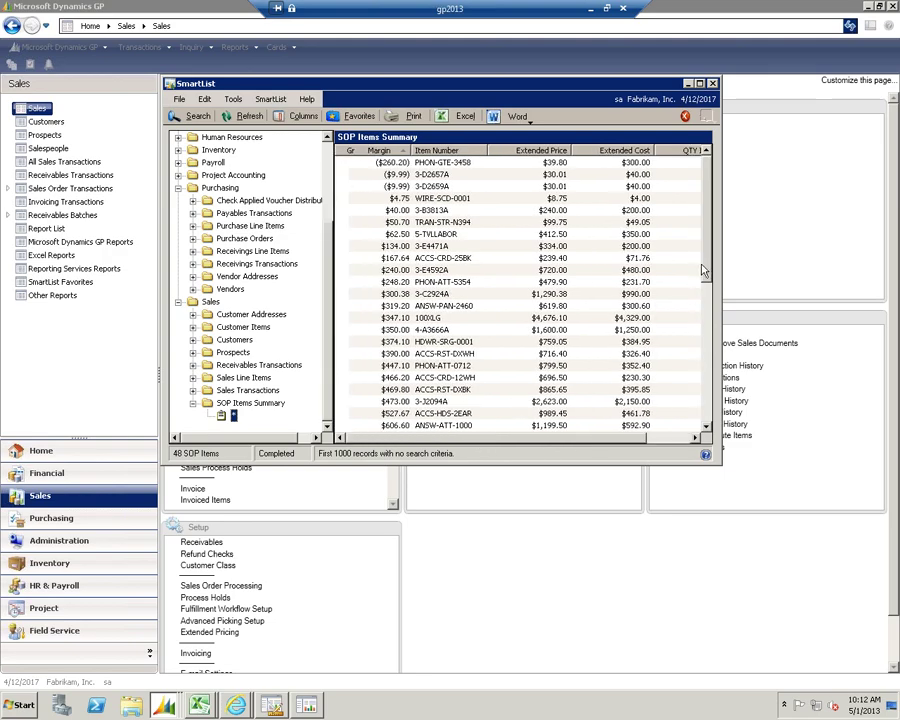
pyautogui.moveTo(705, 279); pyautogui.dragTo(705, 358)
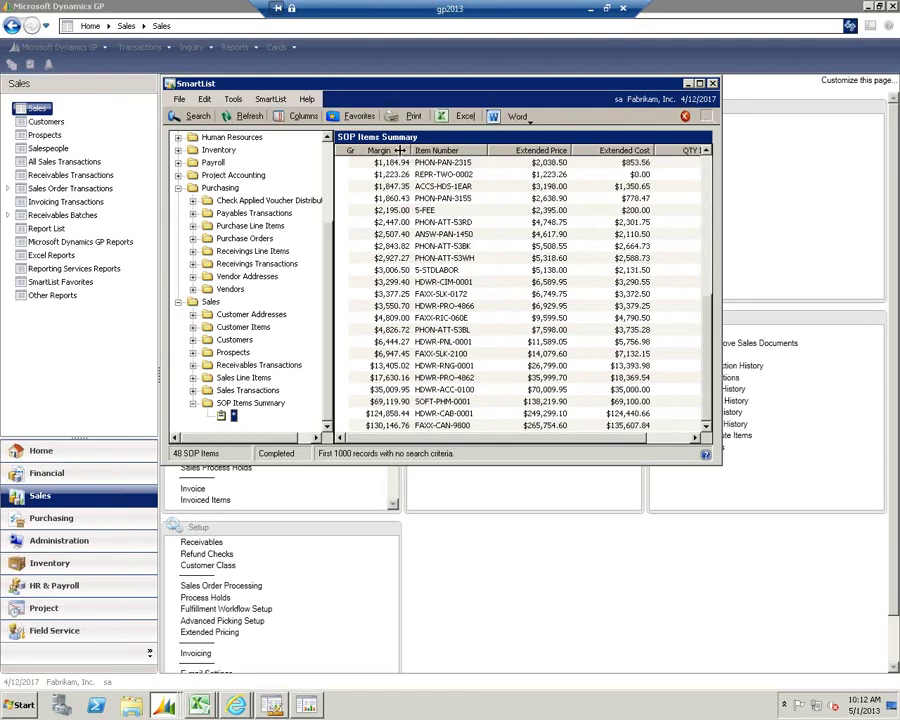
# Sort the items by Extended Price from highest to lowest, then close SmartList
pyautogui.click(533, 151)
pyautogui.scroll(1, 703, 306)
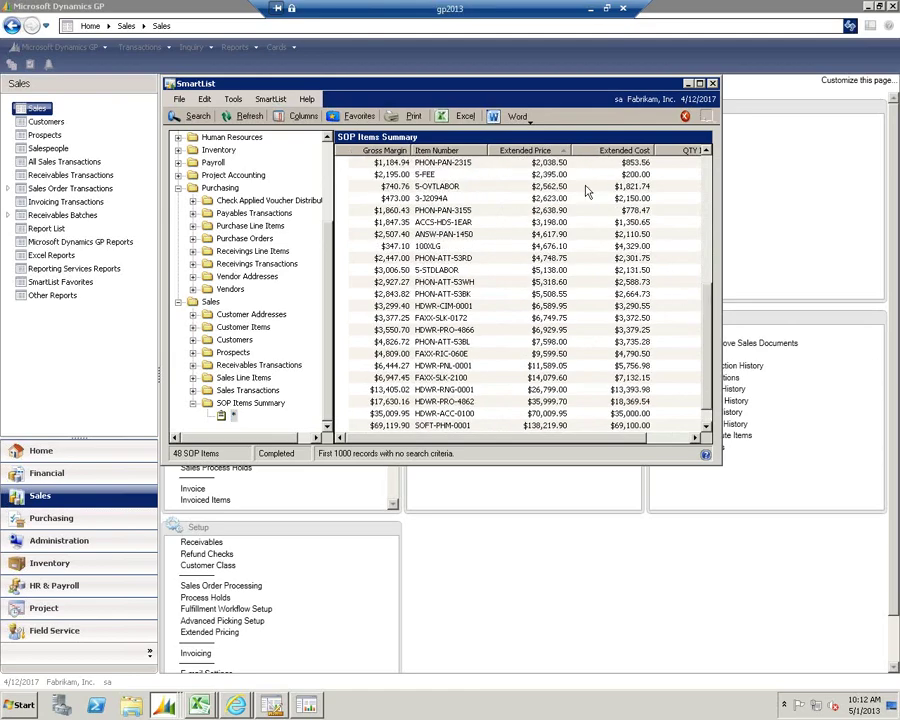
pyautogui.click(555, 151)
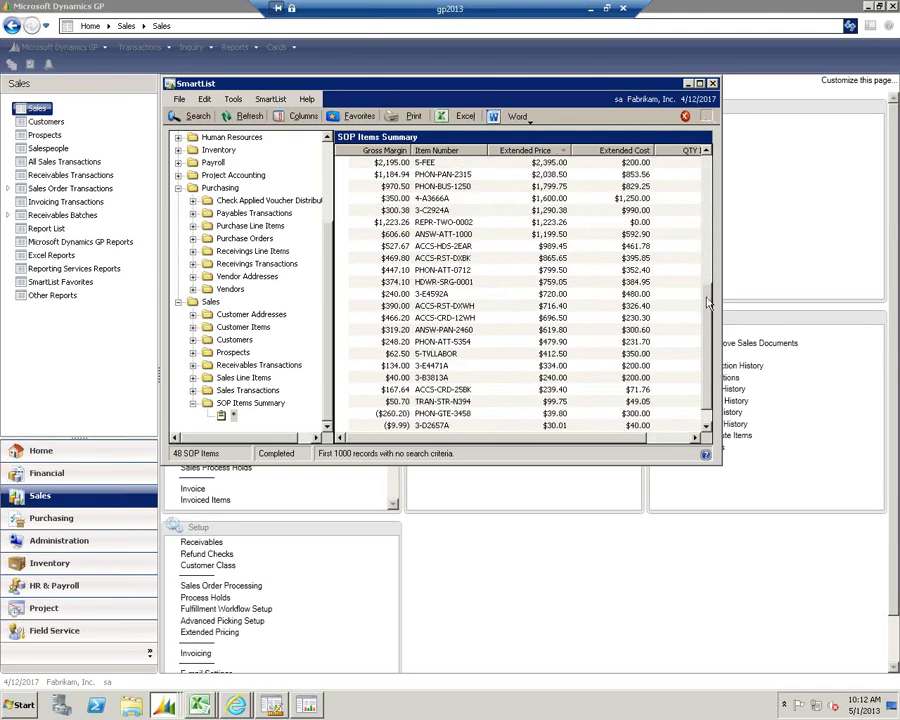
pyautogui.scroll(10, 705, 170)
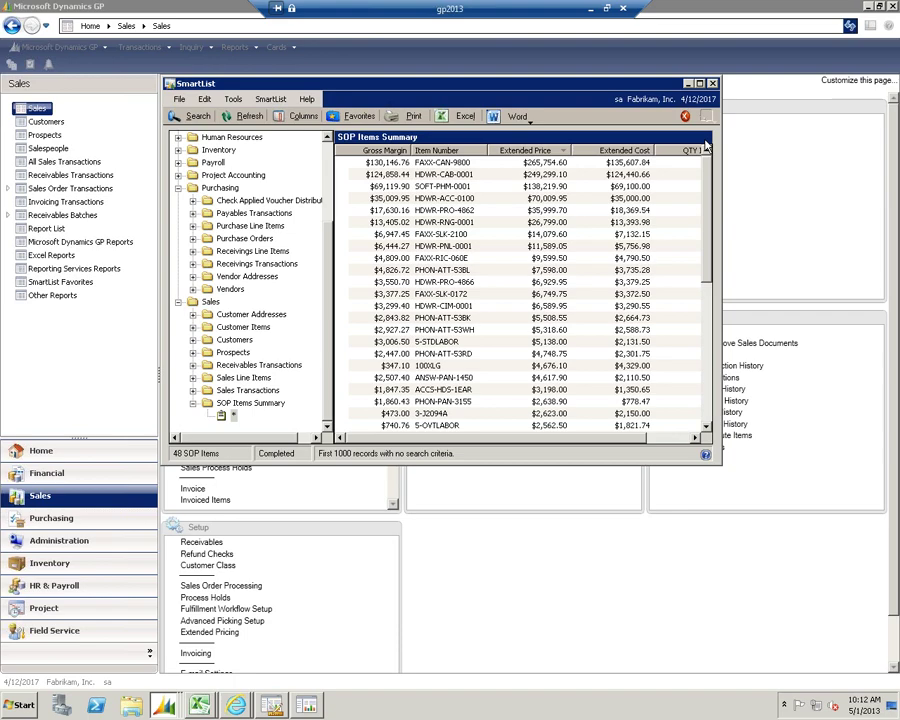
pyautogui.click(712, 83)
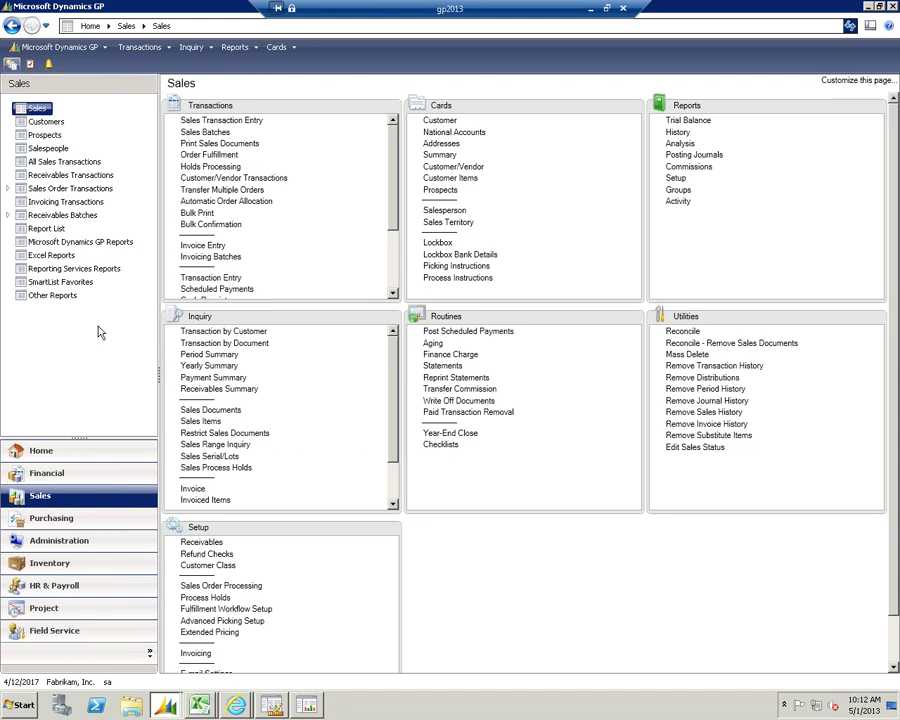
# List the Sales Excel Reports, then the 57 Reporting Services Reports starting with Accounts Due
pyautogui.click(60, 256)
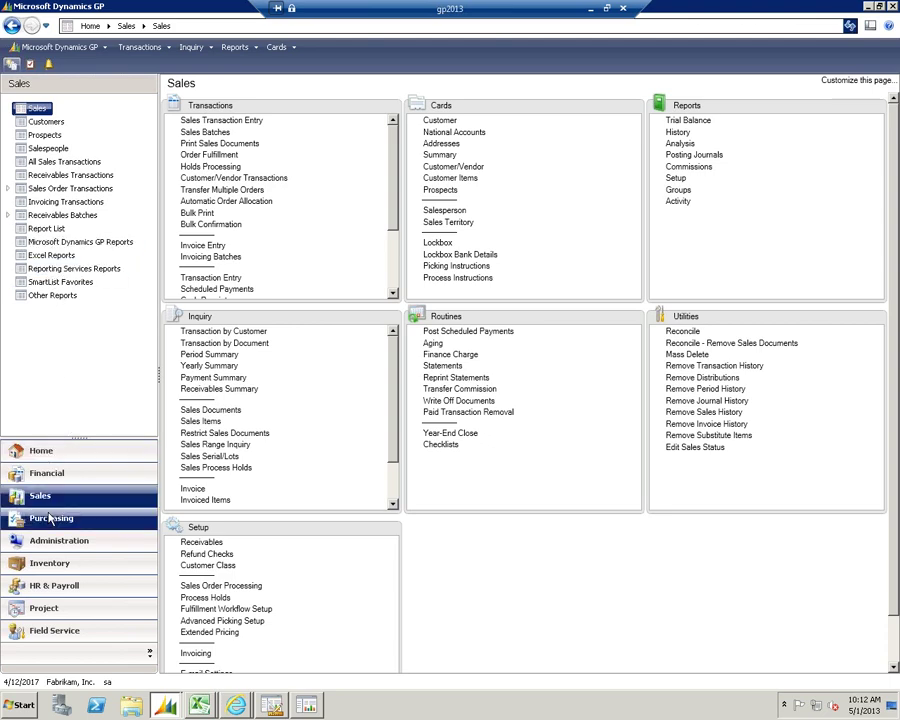
pyautogui.click(70, 257)
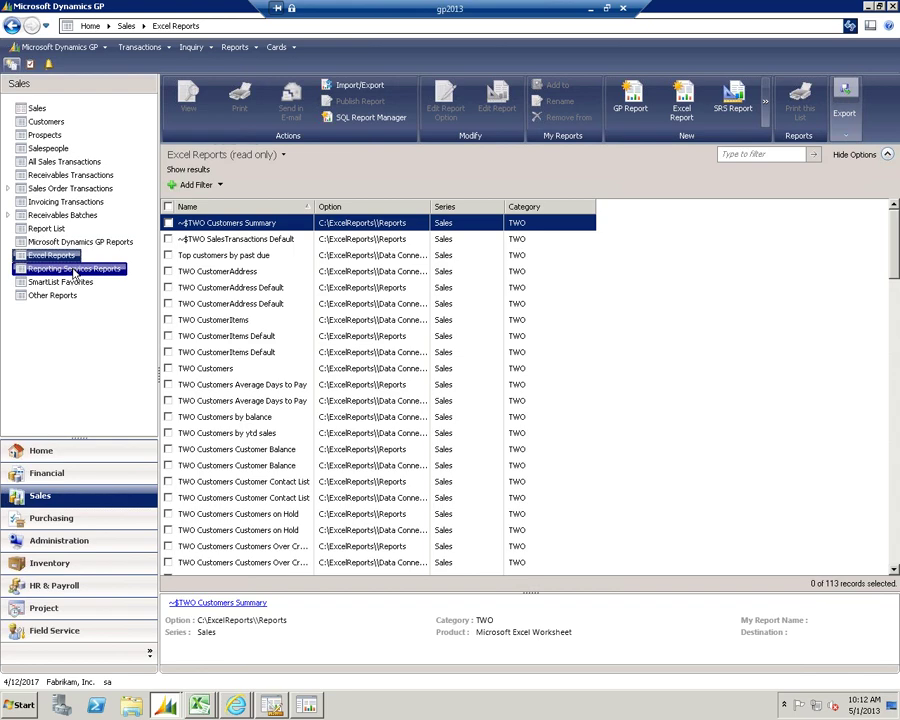
pyautogui.click(86, 272)
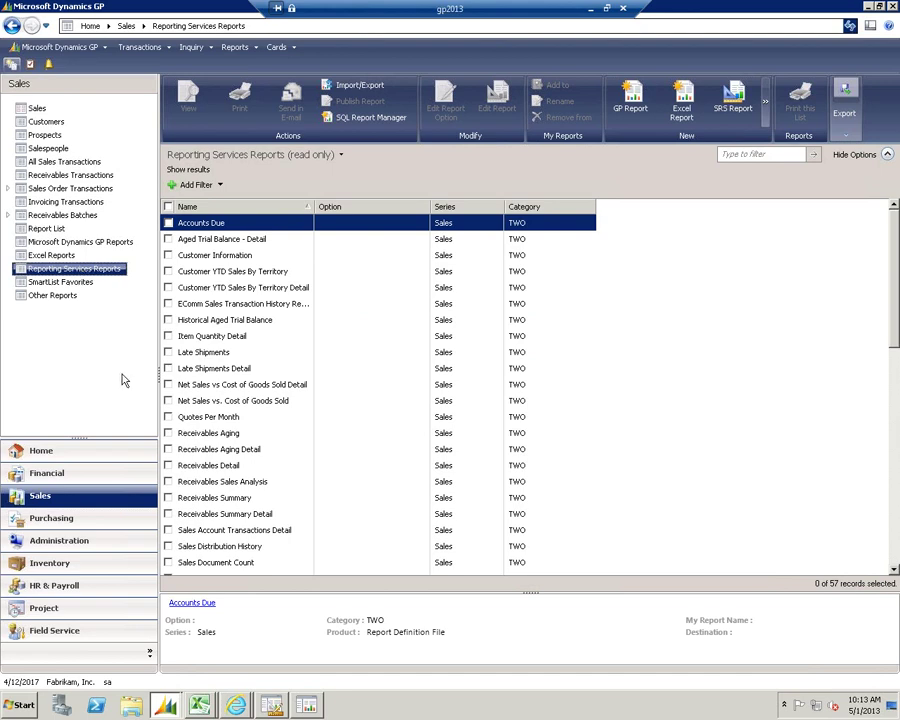
pyautogui.click(199, 705)
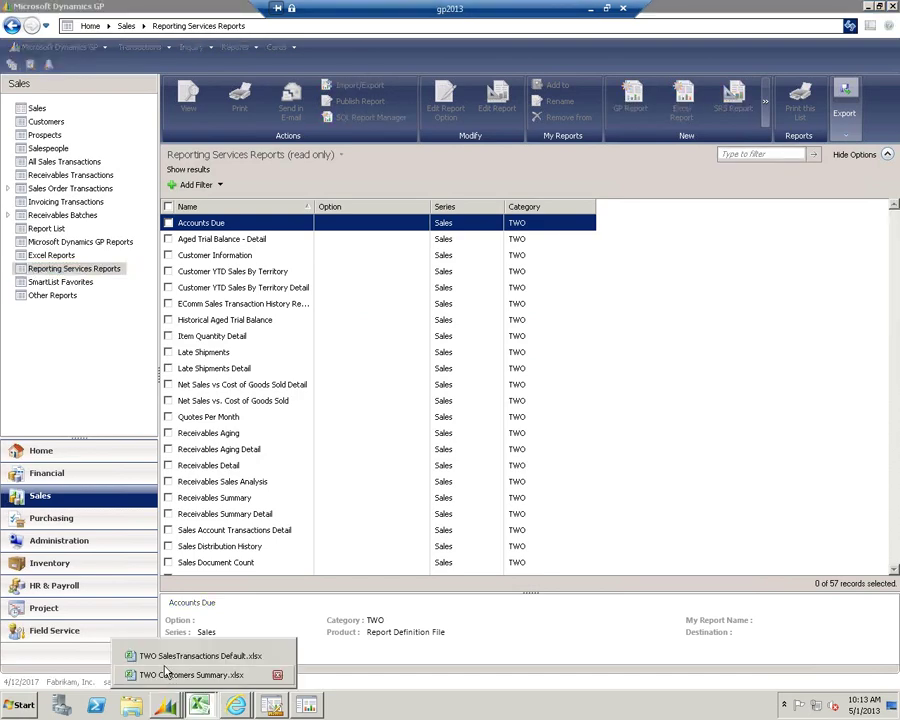
# Bring the TWO SalesTransactions Default.xlsx workbook forward in Excel
pyautogui.click(200, 656)
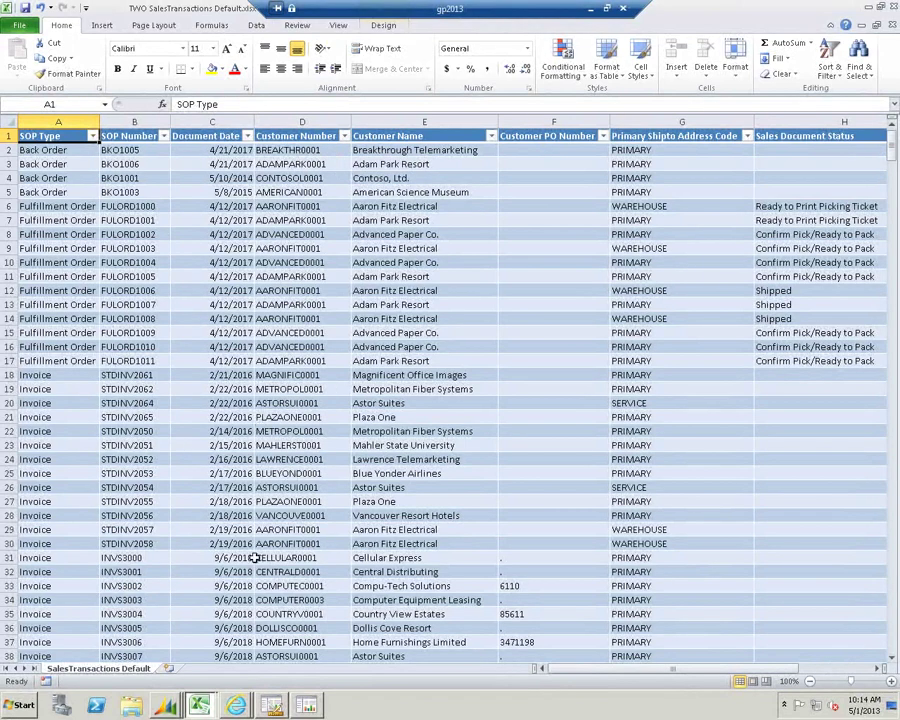
# Switch to the TWO Customers Summary workbook and refresh all its data connections
pyautogui.moveTo(200, 707)
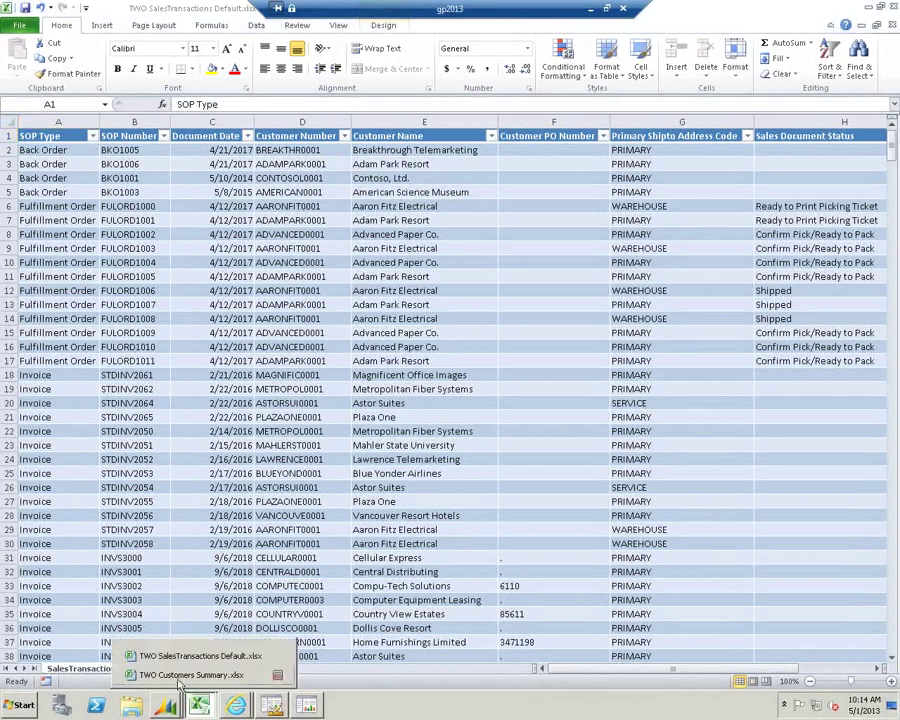
pyautogui.click(182, 673)
pyautogui.click(95, 417)
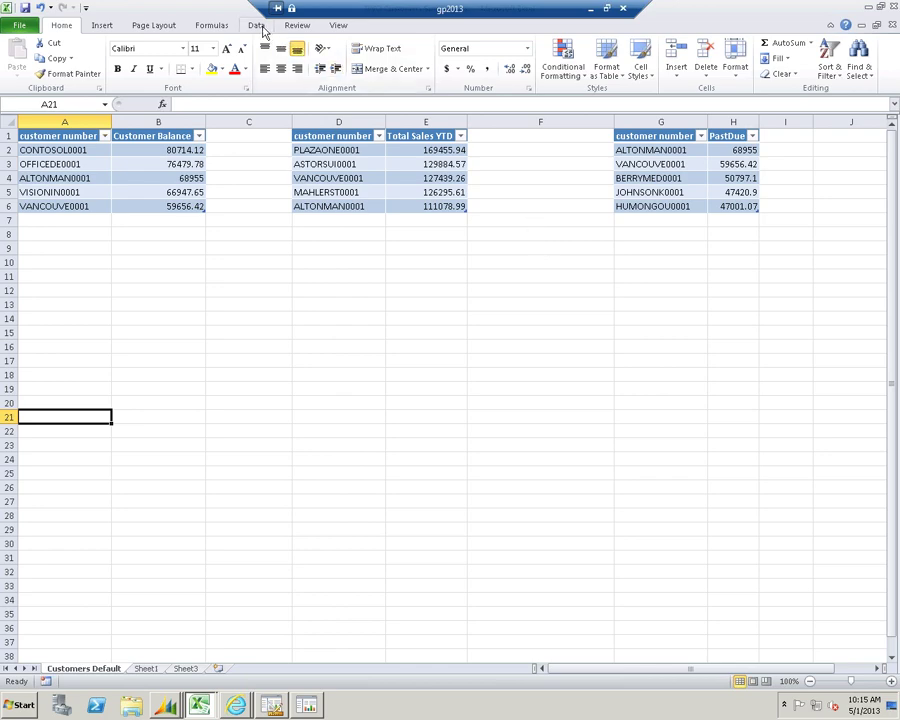
pyautogui.click(257, 25)
pyautogui.click(212, 57)
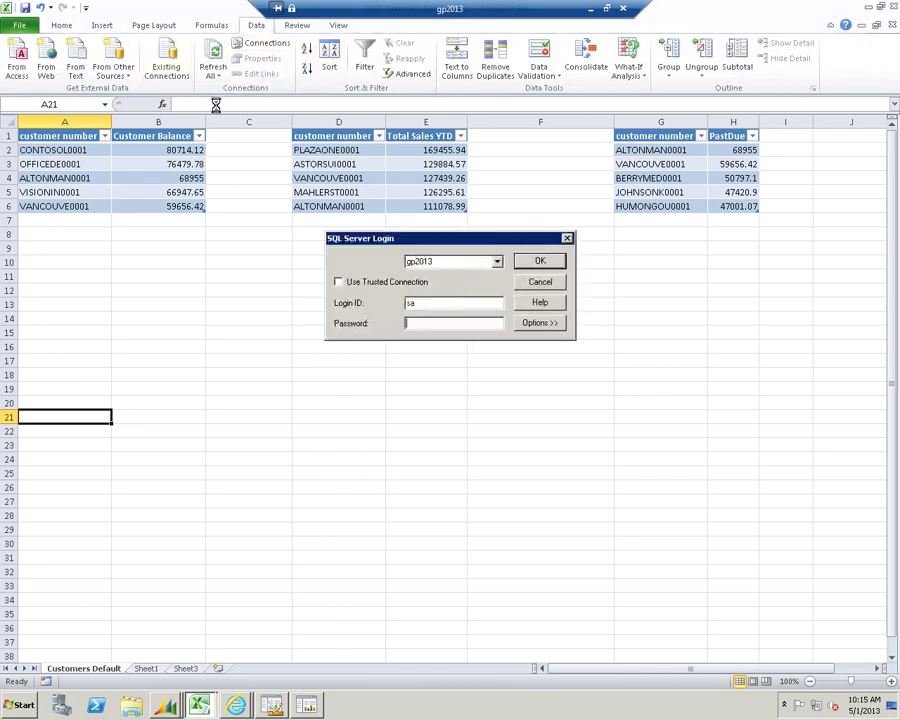
# Complete the gp2013 SQL Server login, retrying past a connection error, so the customer tables refresh
pyautogui.click(528, 262)
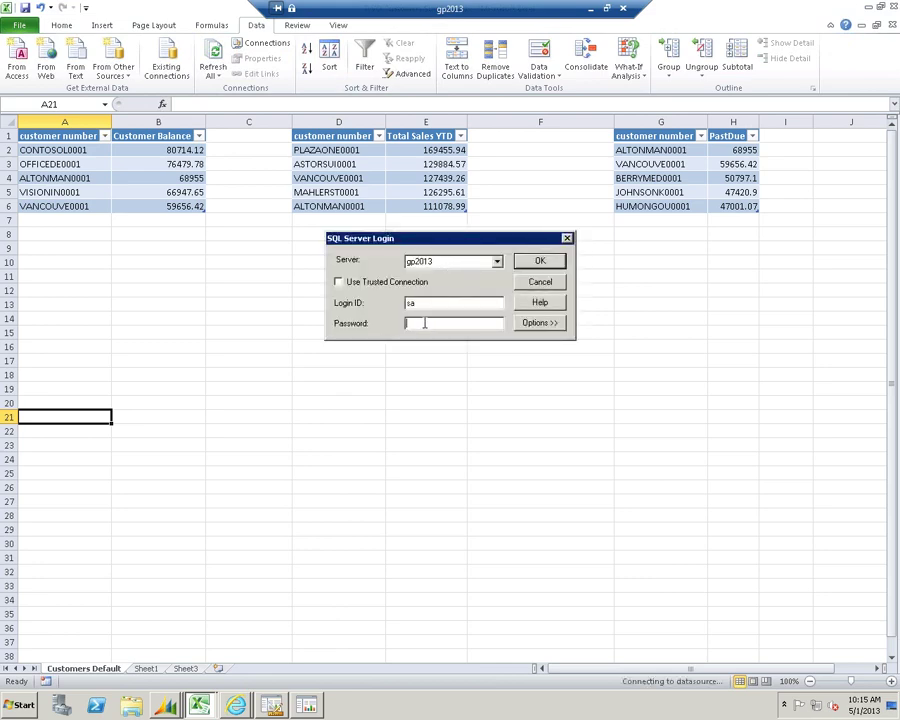
pyautogui.click(539, 262)
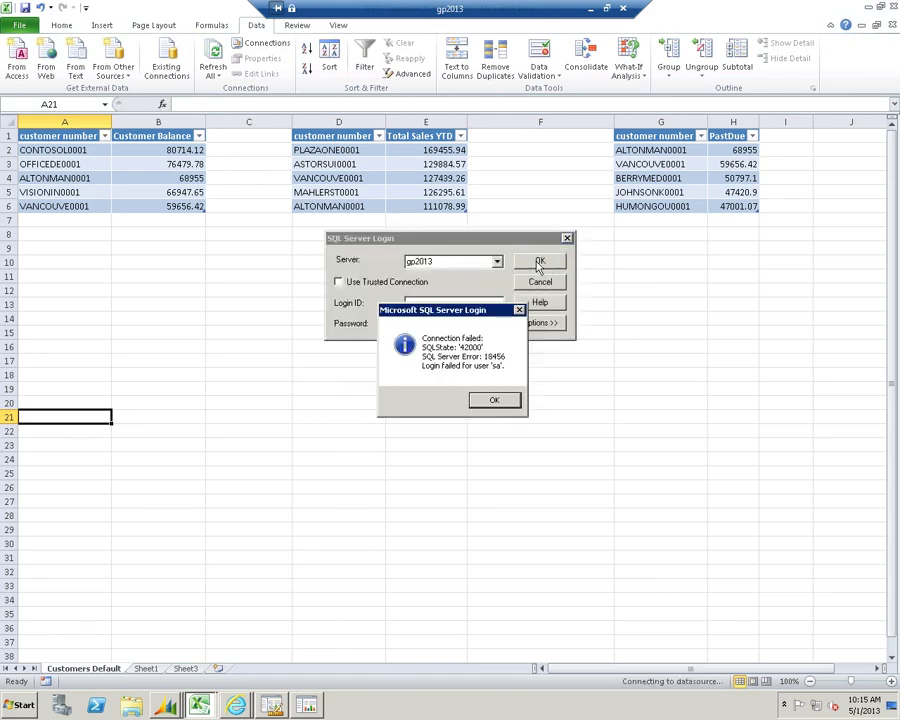
pyautogui.click(493, 399)
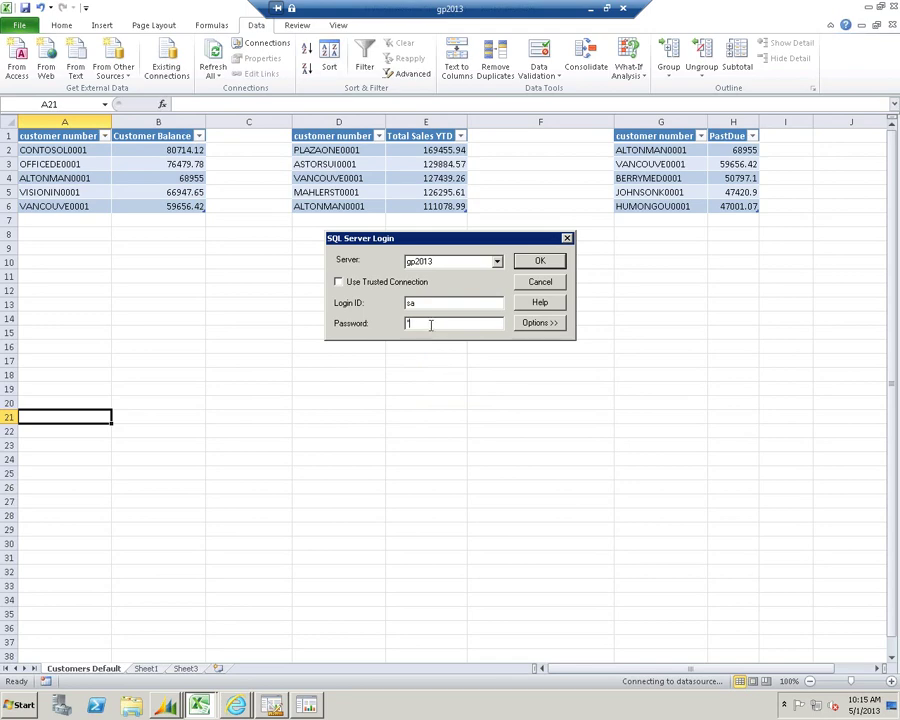
pyautogui.click(533, 266)
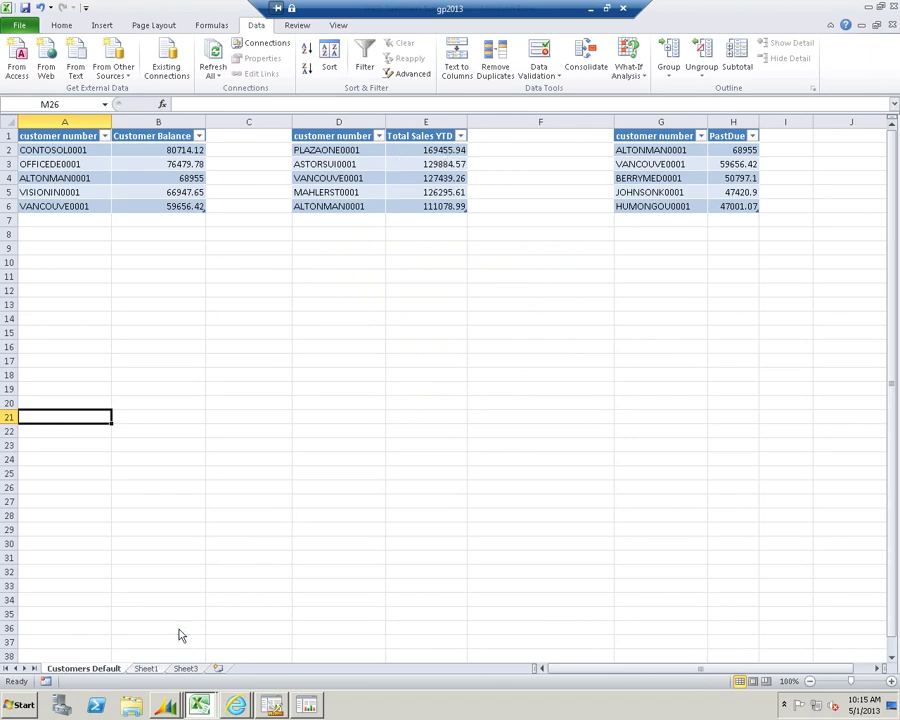
# Move to Sheet1 and review the Customer Balance, Total Sales YTD and PastDue pie charts
pyautogui.hotkey('ctrl', 'pagedown')
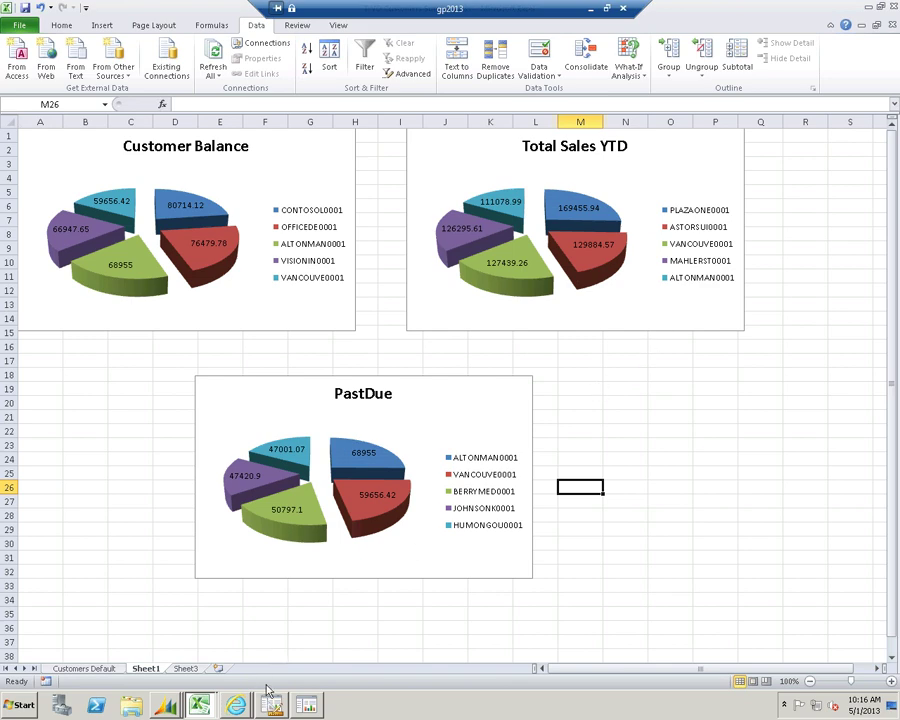
pyautogui.moveTo(240, 702)
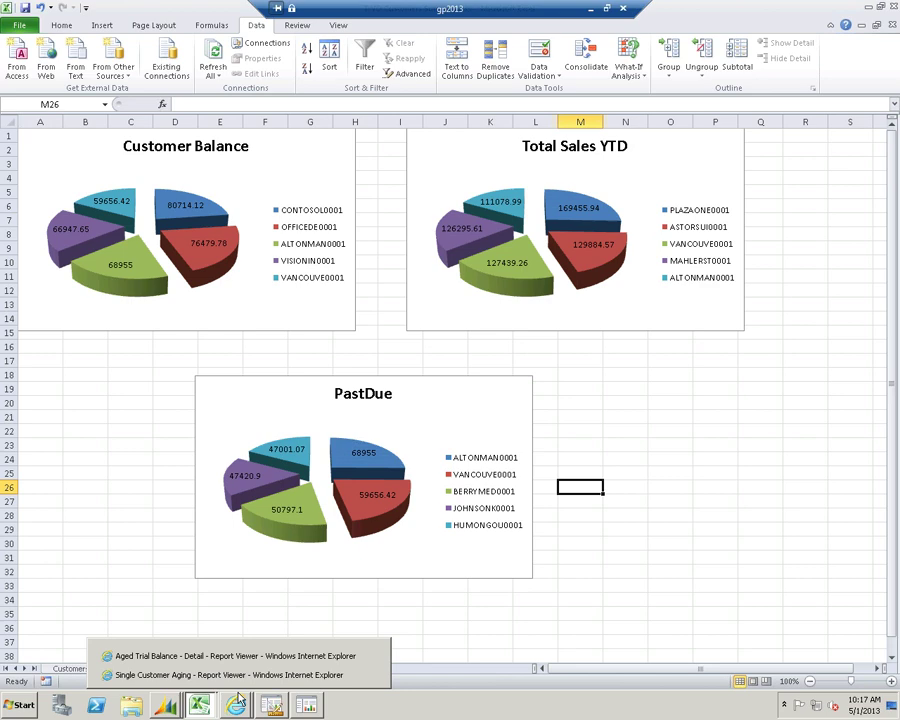
# Return to Dynamics GP and scroll through the Sales list of 57 Reporting Services reports
pyautogui.moveTo(168, 707)
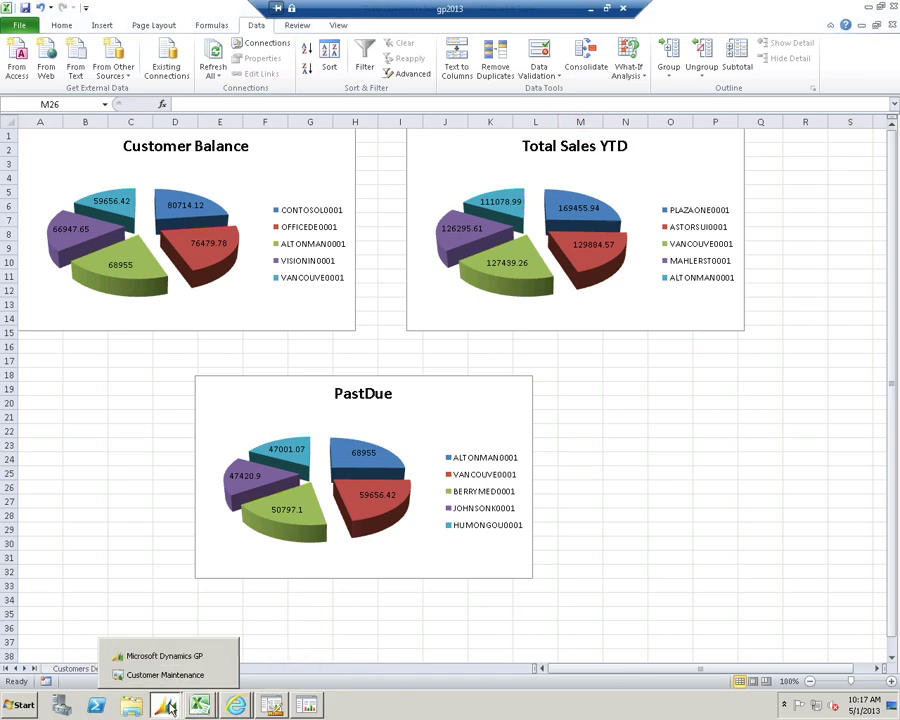
pyautogui.click(130, 656)
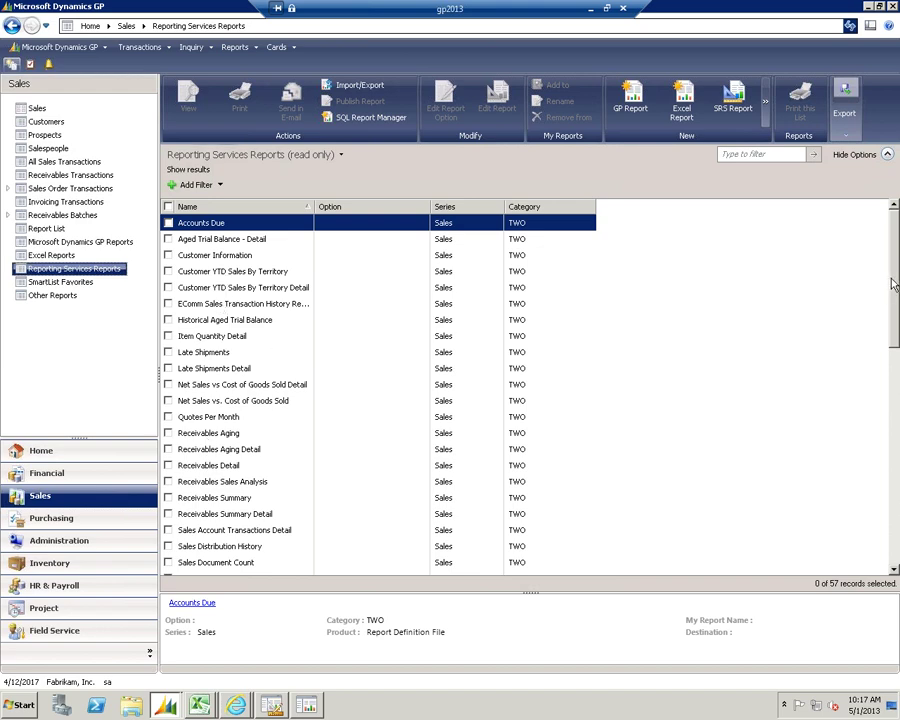
pyautogui.moveTo(895, 285); pyautogui.dragTo(867, 240)
pyautogui.click(236, 705)
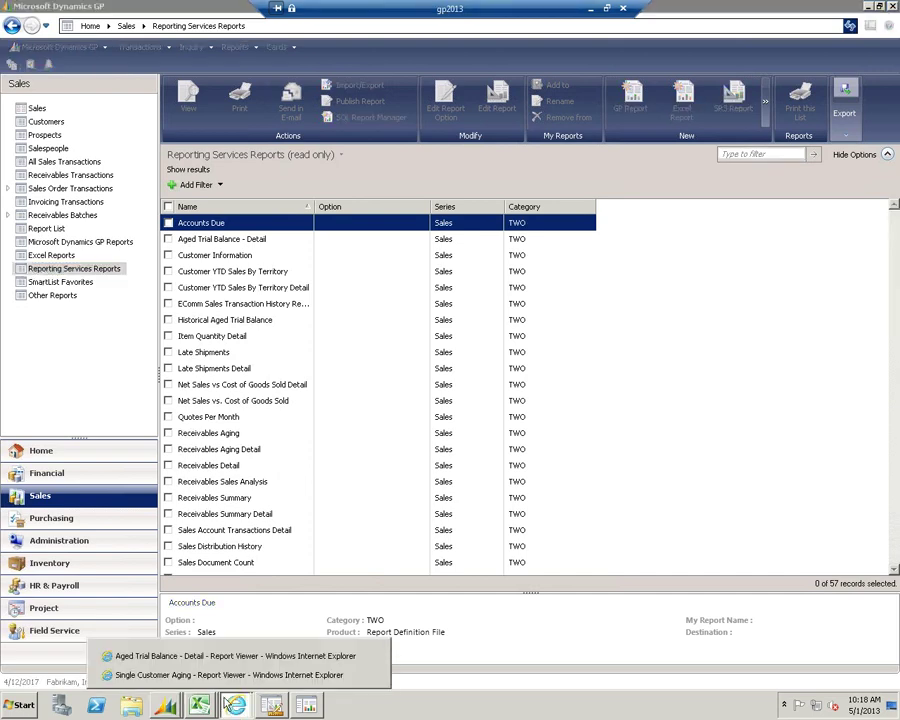
# Run the Aged Trial Balance - Detail report with Detail set to Yes through the last customer
pyautogui.click(205, 657)
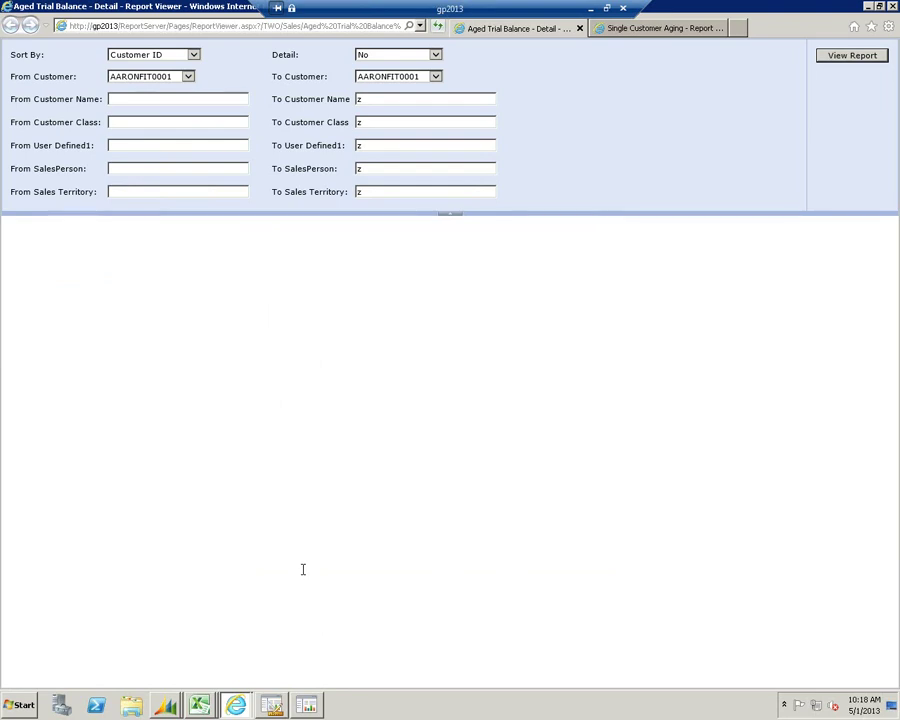
pyautogui.click(435, 56)
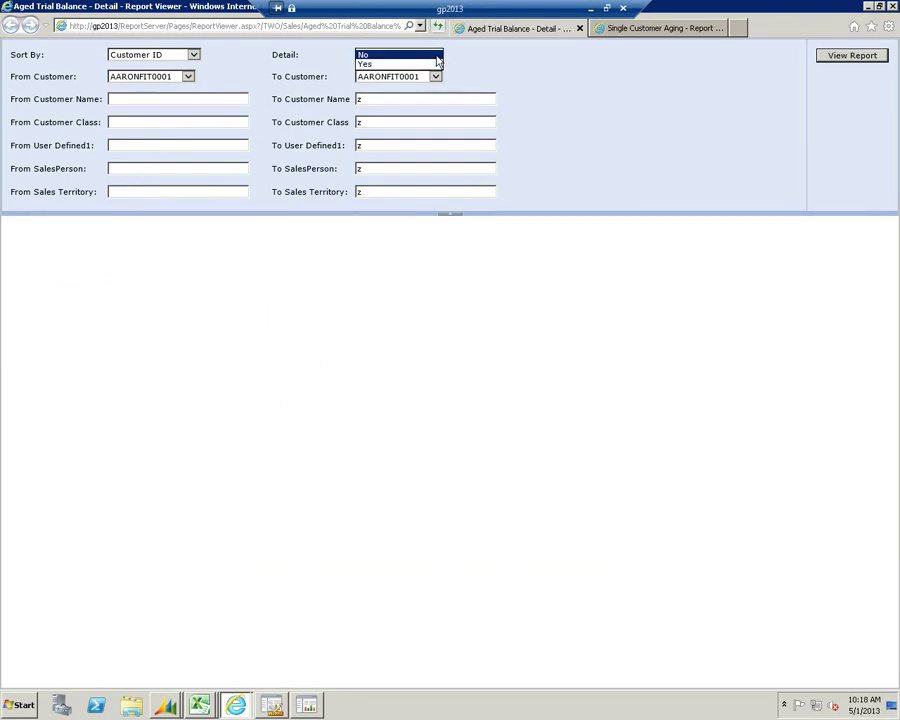
pyautogui.click(412, 64)
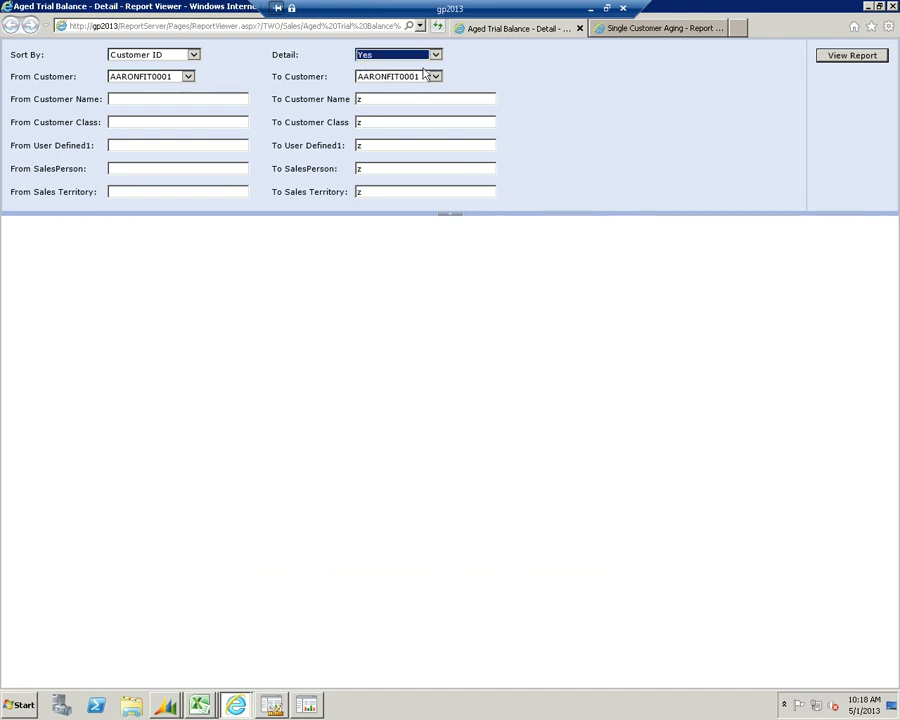
pyautogui.click(436, 77)
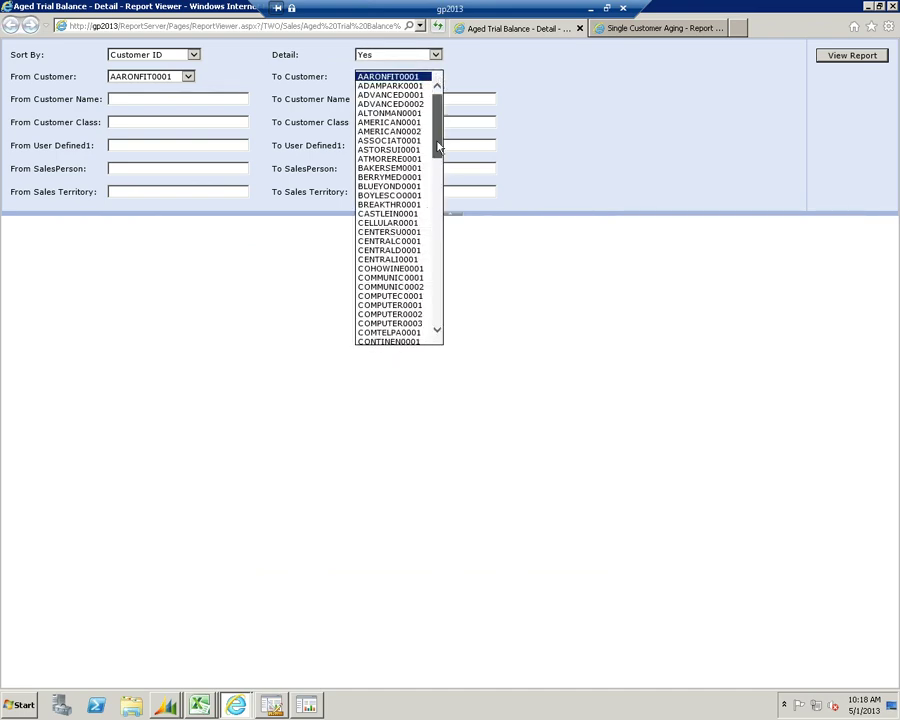
pyautogui.moveTo(435, 90); pyautogui.dragTo(437, 328)
pyautogui.click(412, 340)
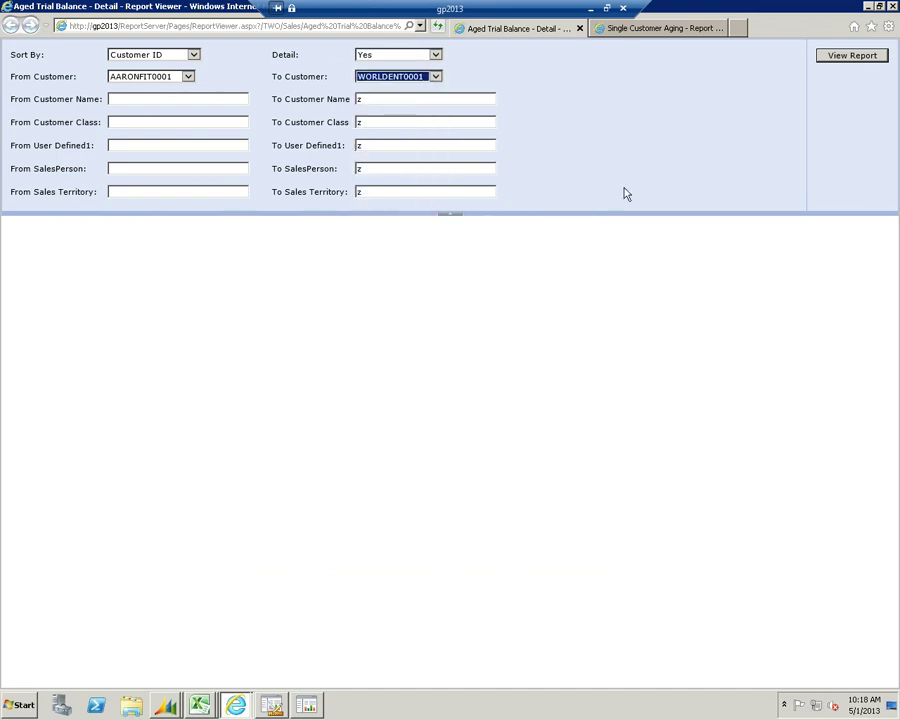
pyautogui.click(841, 57)
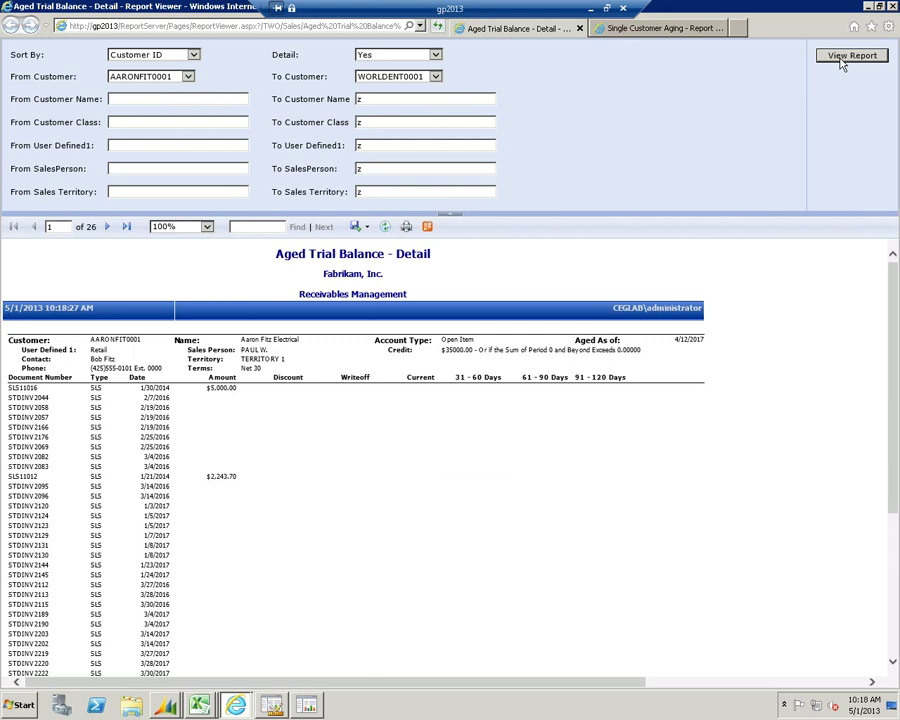
# Collapse the parameters, view the last page's $2,003,231.75 grand total, and browse export formats without exporting
pyautogui.click(452, 213)
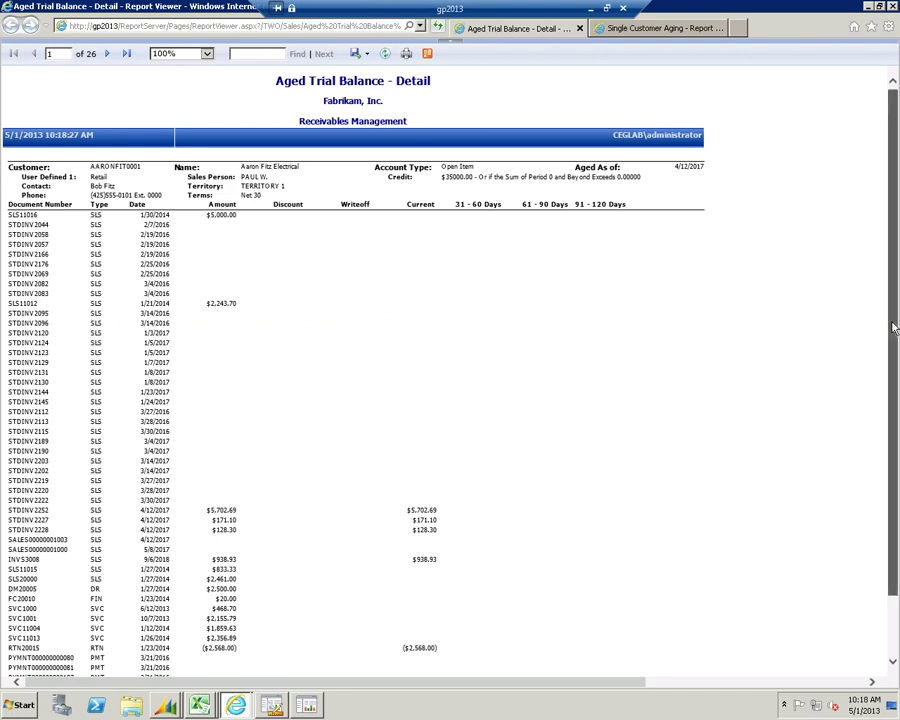
pyautogui.scroll(-1, 890, 340)
pyautogui.scroll(1, 890, 360)
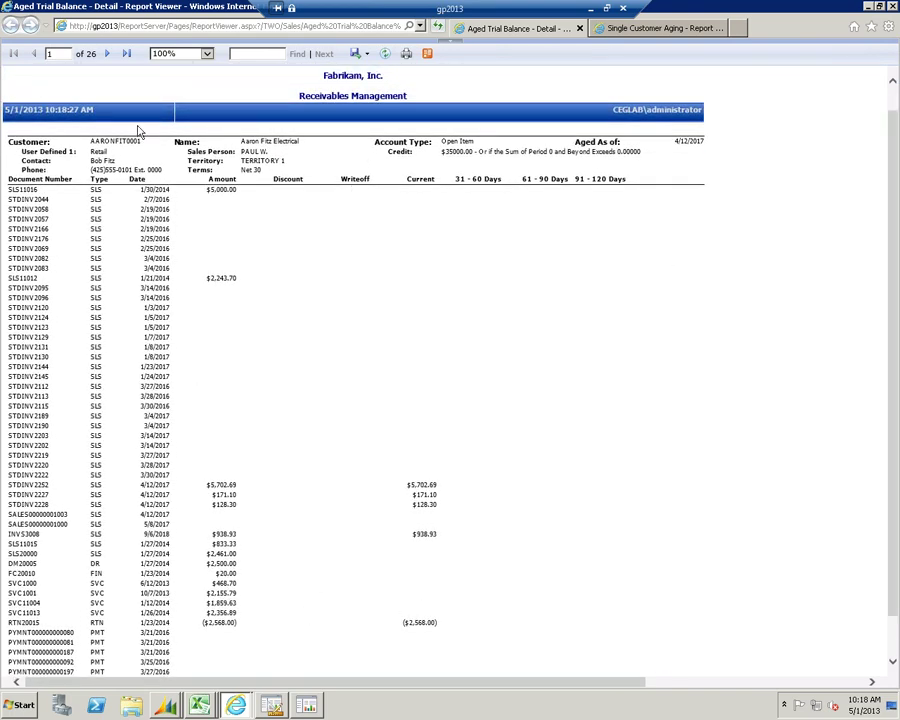
pyautogui.click(107, 53)
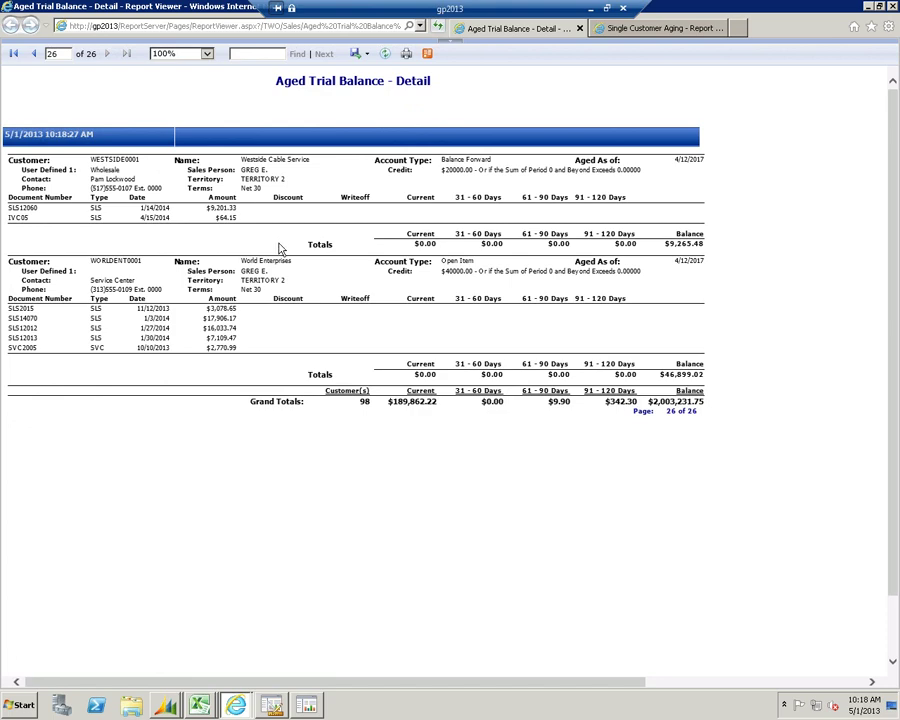
pyautogui.click(367, 55)
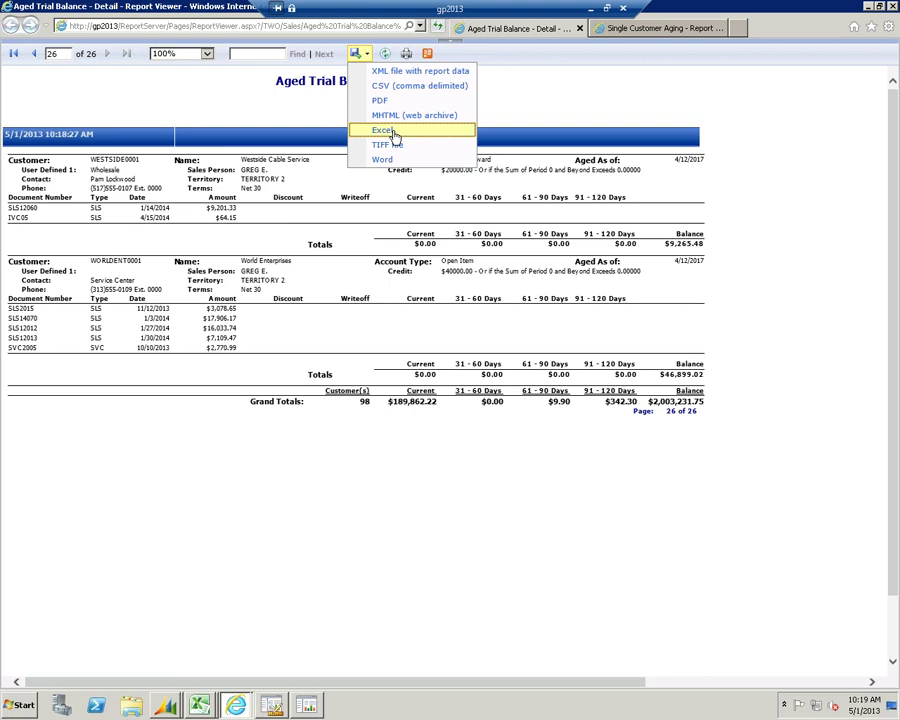
pyautogui.click(538, 105)
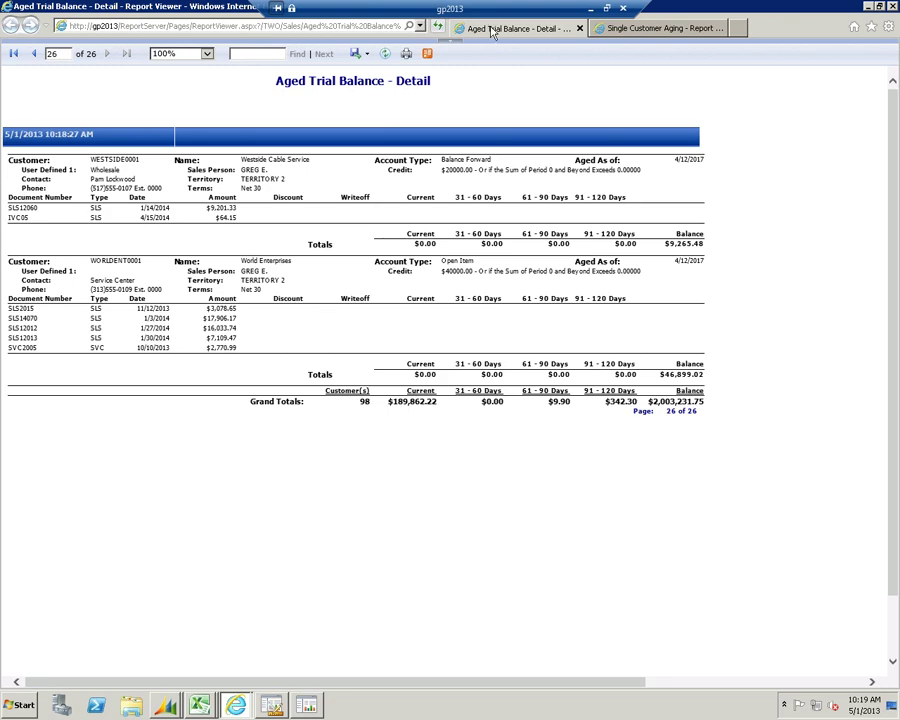
pyautogui.click(629, 32)
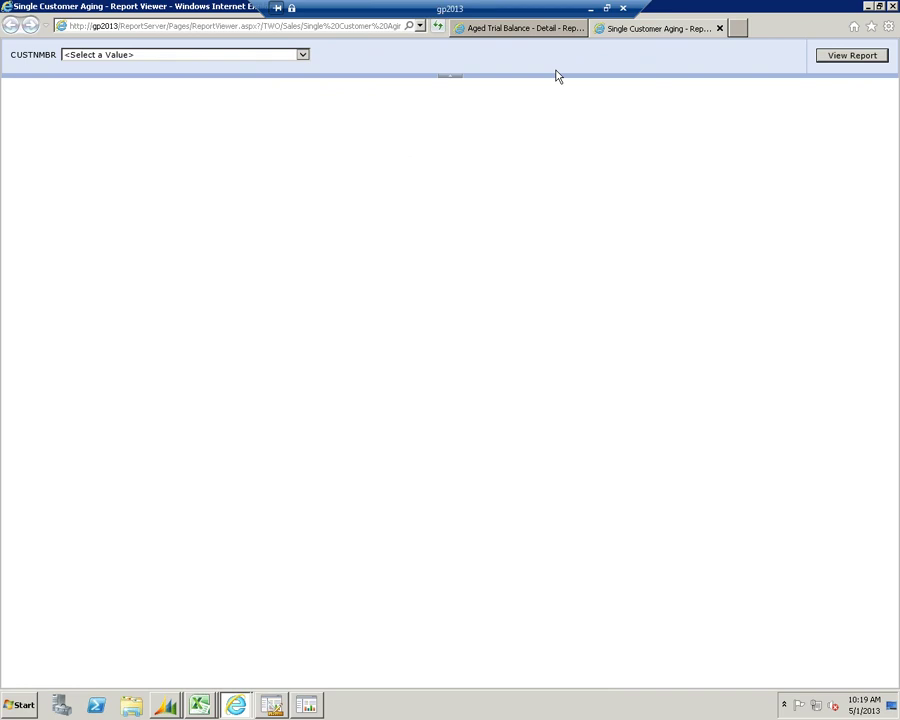
# Run Single Customer Aging for the first customer, showing a $24,272.06 total, then close the browser
pyautogui.click(302, 55)
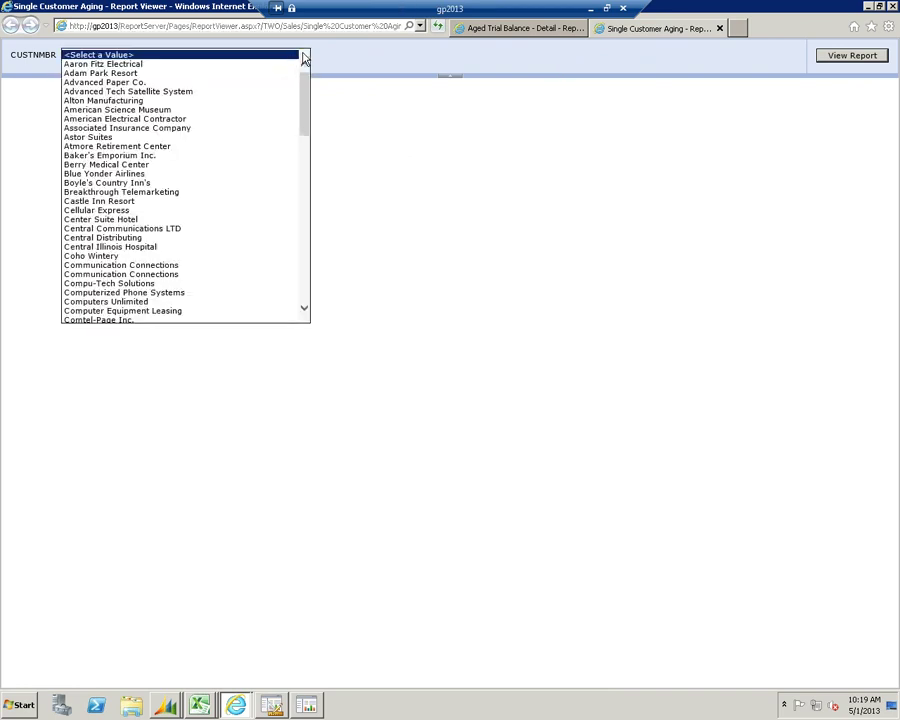
pyautogui.click(145, 65)
pyautogui.click(848, 58)
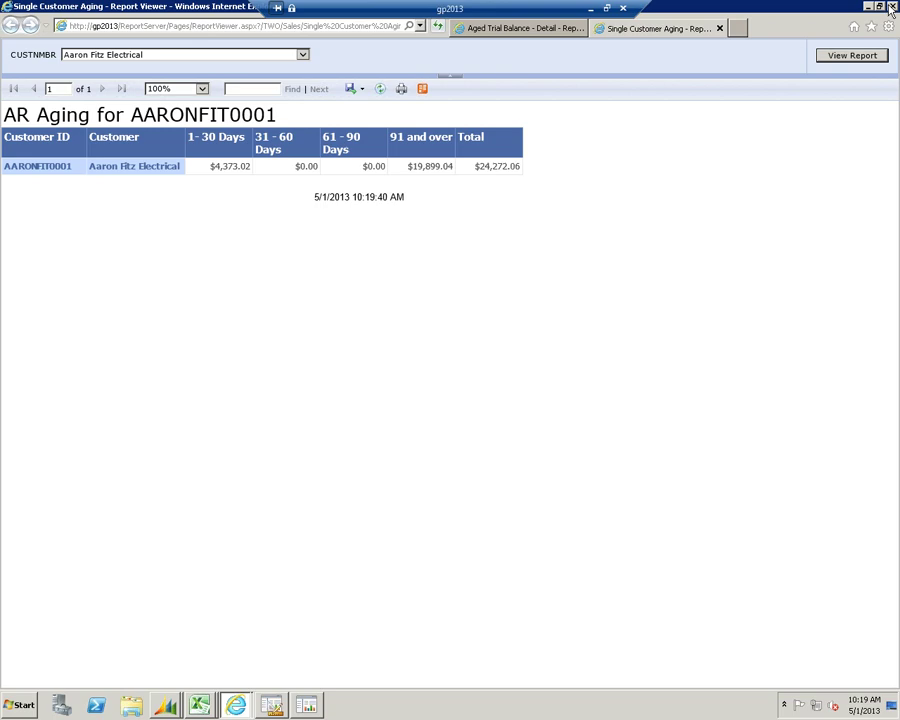
pyautogui.click(891, 8)
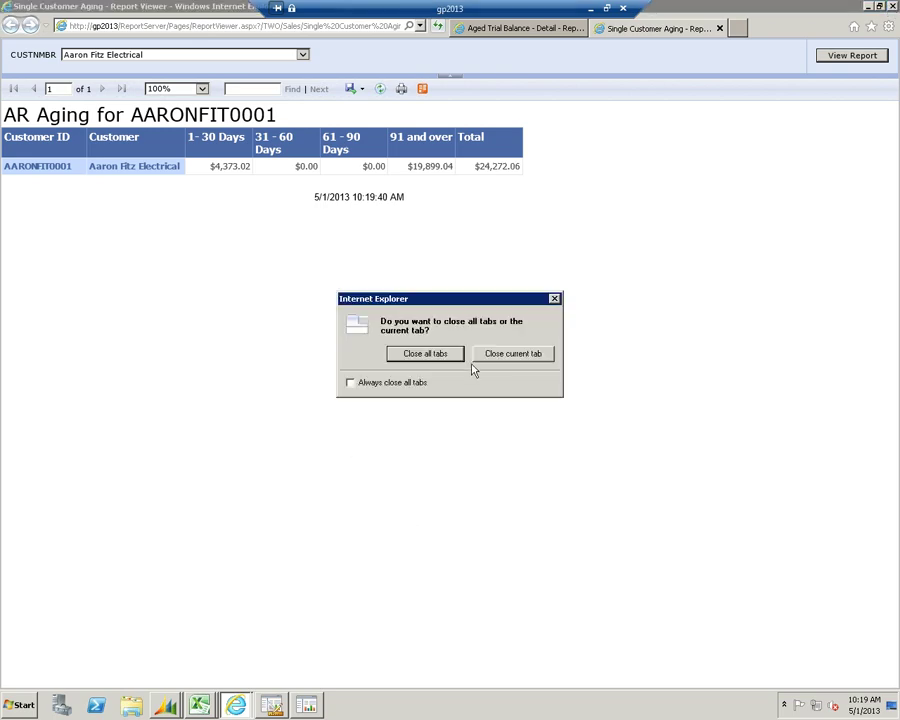
# Close the current aging tab and open Top Customers by YTD Sales from GP's Sales report list
pyautogui.click(480, 356)
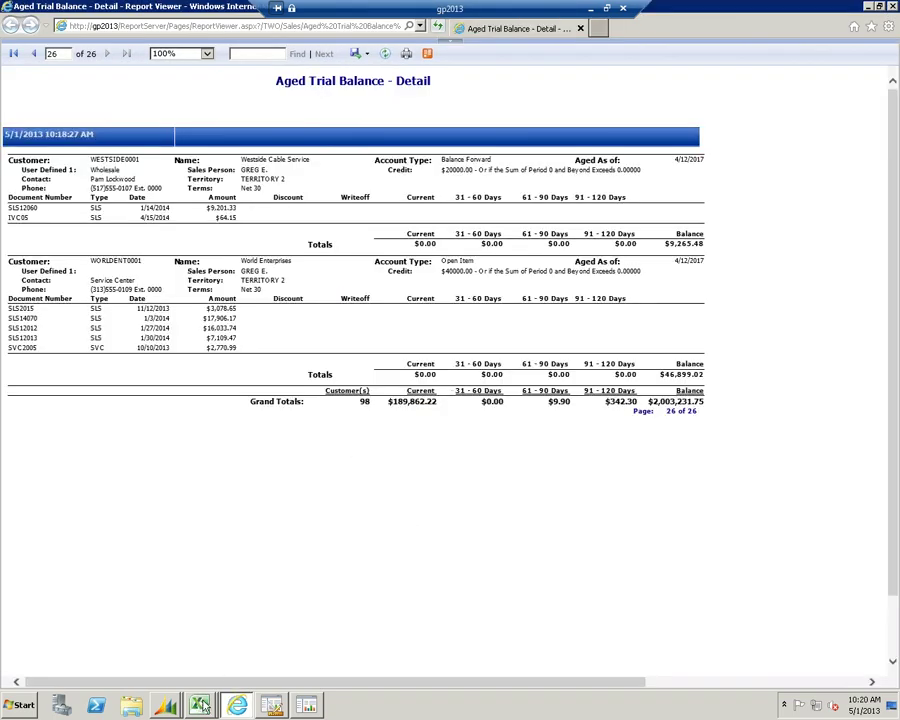
pyautogui.click(165, 706)
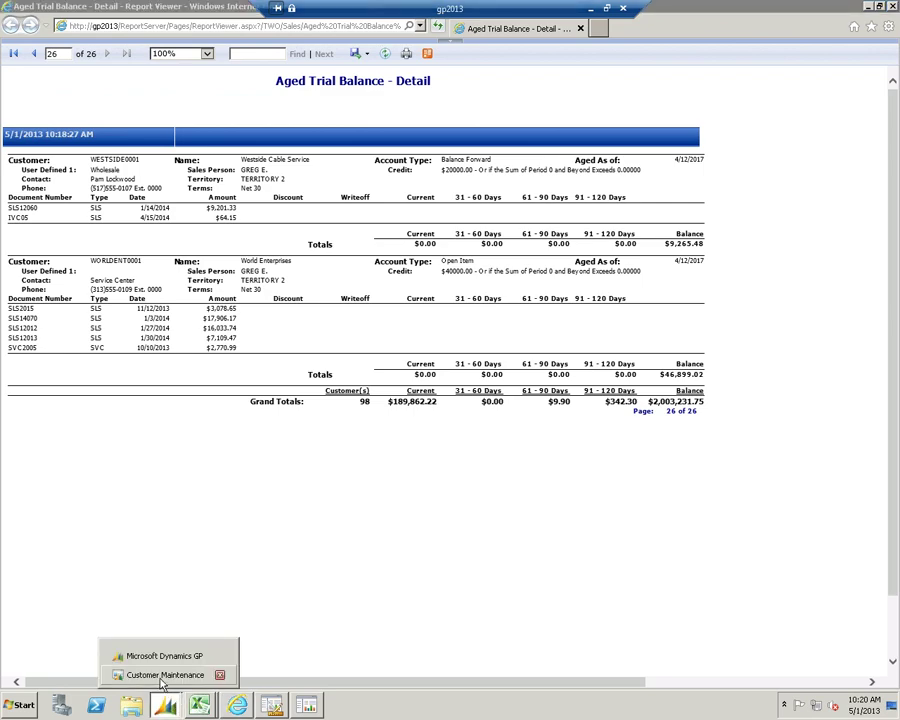
pyautogui.click(150, 656)
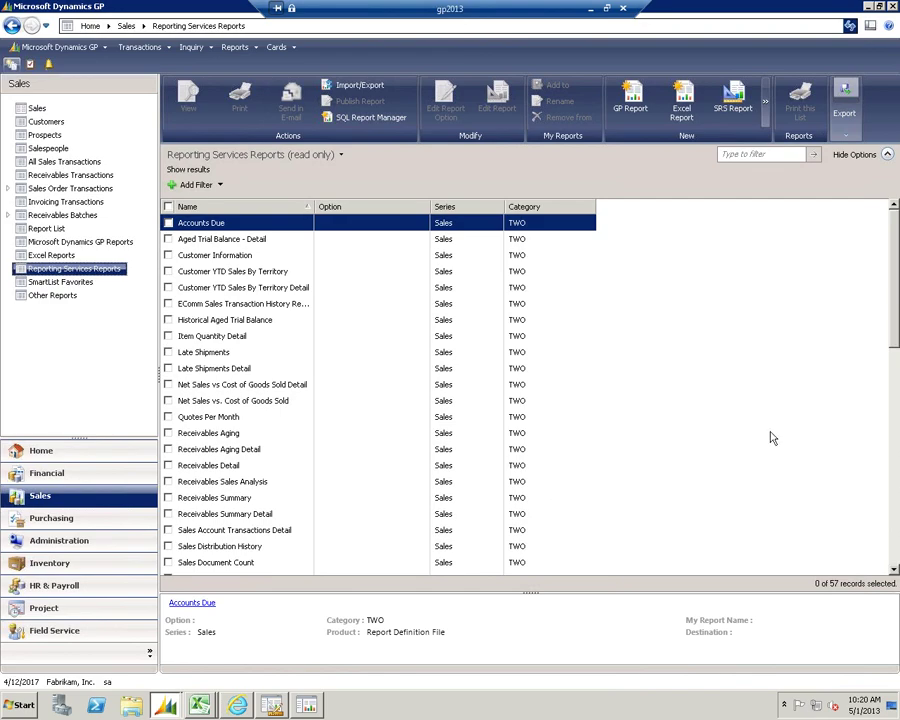
pyautogui.moveTo(894, 329); pyautogui.dragTo(895, 545)
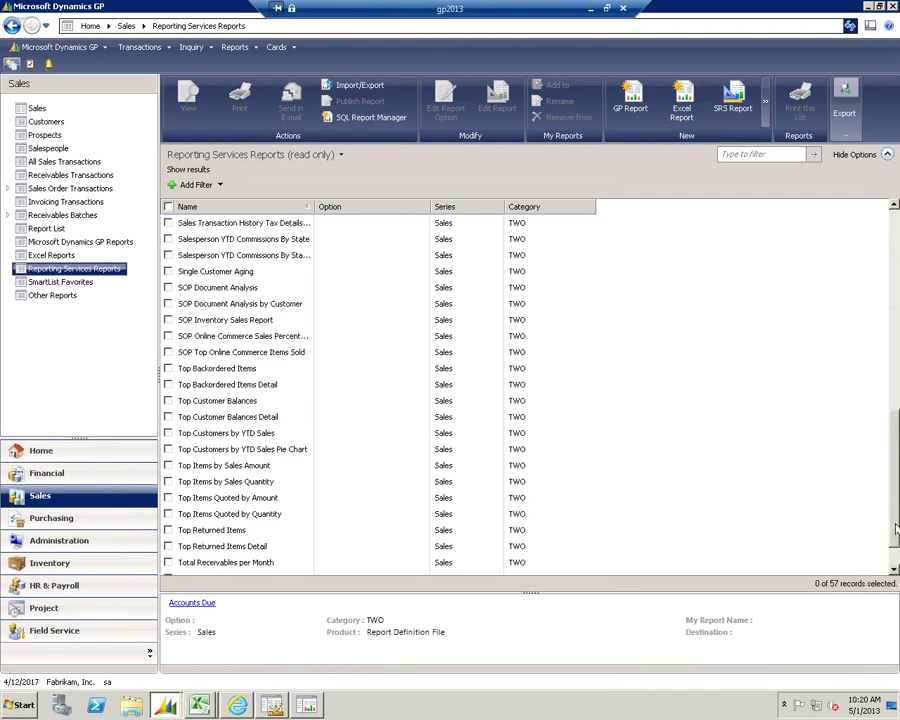
pyautogui.doubleClick(240, 433)
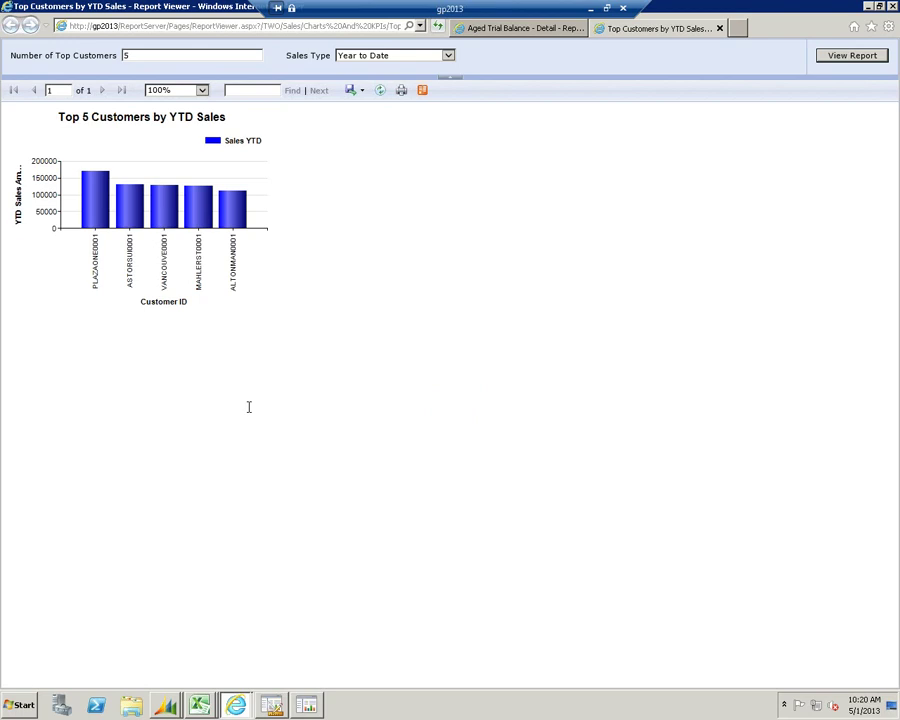
# Drill into the top customer's receivables details and open the first transaction in Dynamics GP
pyautogui.click(96, 197)
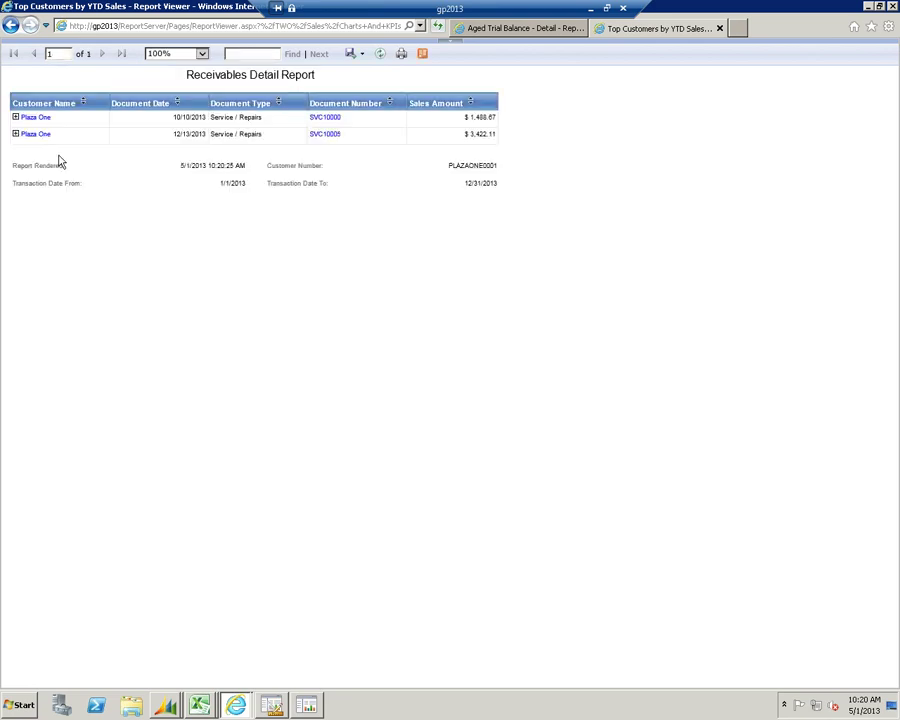
pyautogui.click(316, 117)
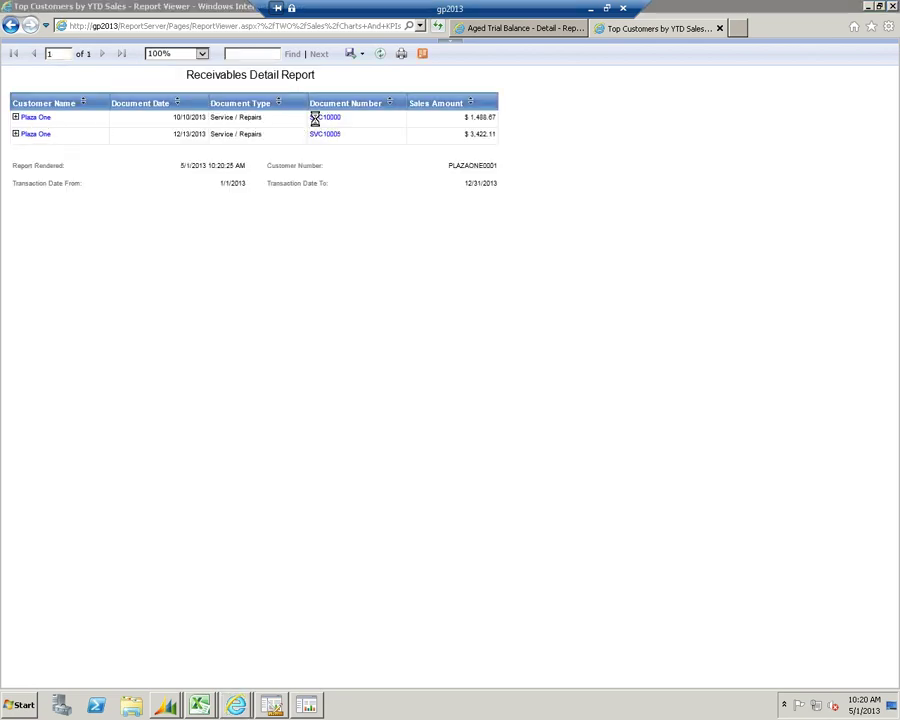
pyautogui.click(460, 381)
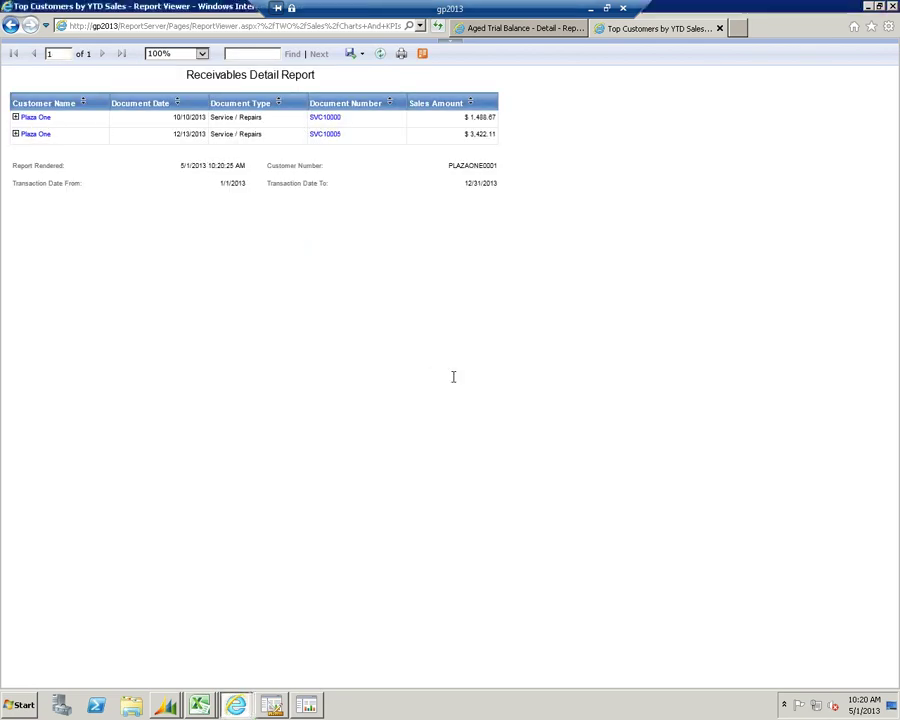
# Review the $1,488.67 transaction in the Receivables Transaction Inquiry window, then close it
pyautogui.moveTo(165, 705)
pyautogui.click(165, 676)
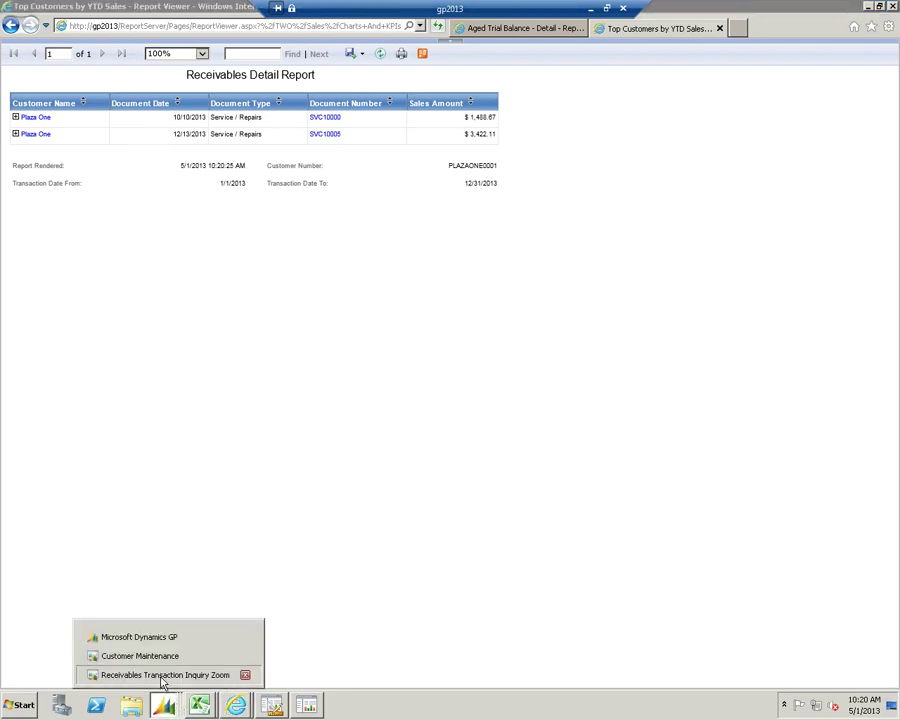
pyautogui.moveTo(300, 119); pyautogui.dragTo(307, 239)
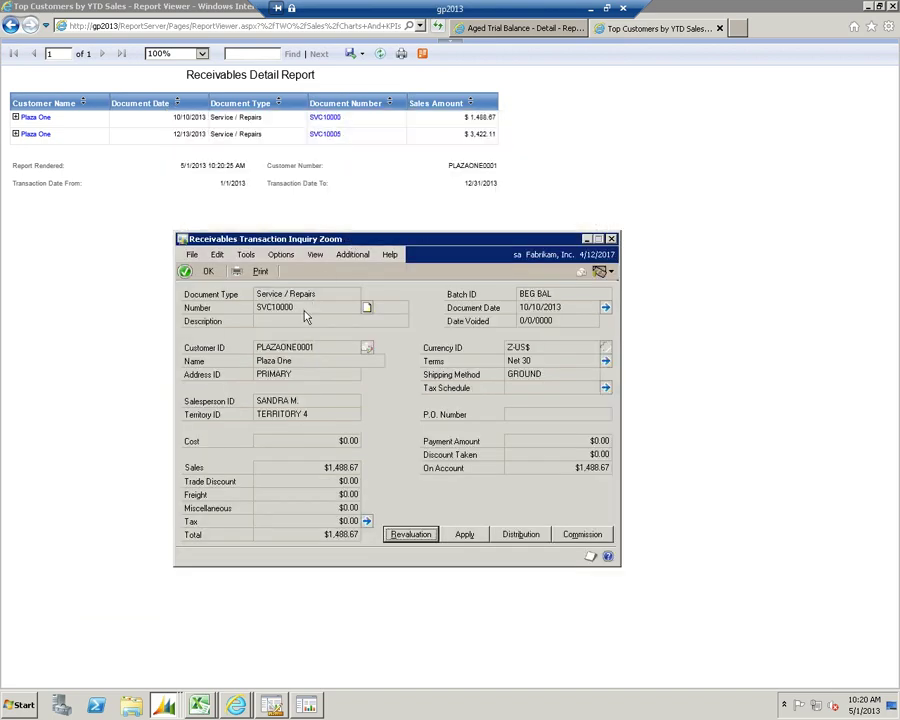
pyautogui.click(611, 239)
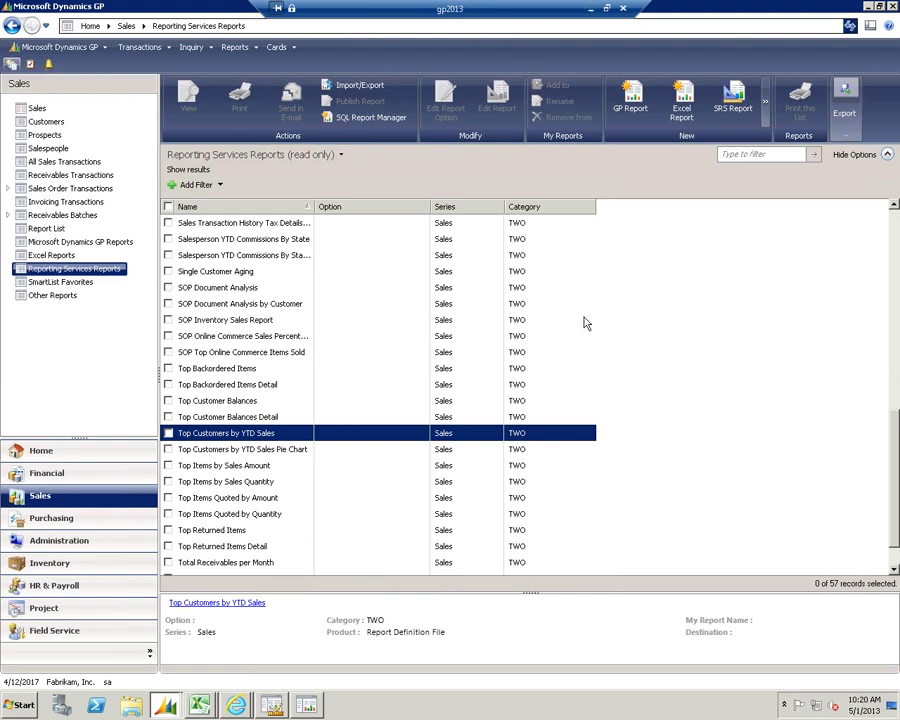
# Show the desktop and launch Microsoft Dynamics GP Business Analyzer from its icon
pyautogui.rightClick(443, 711)
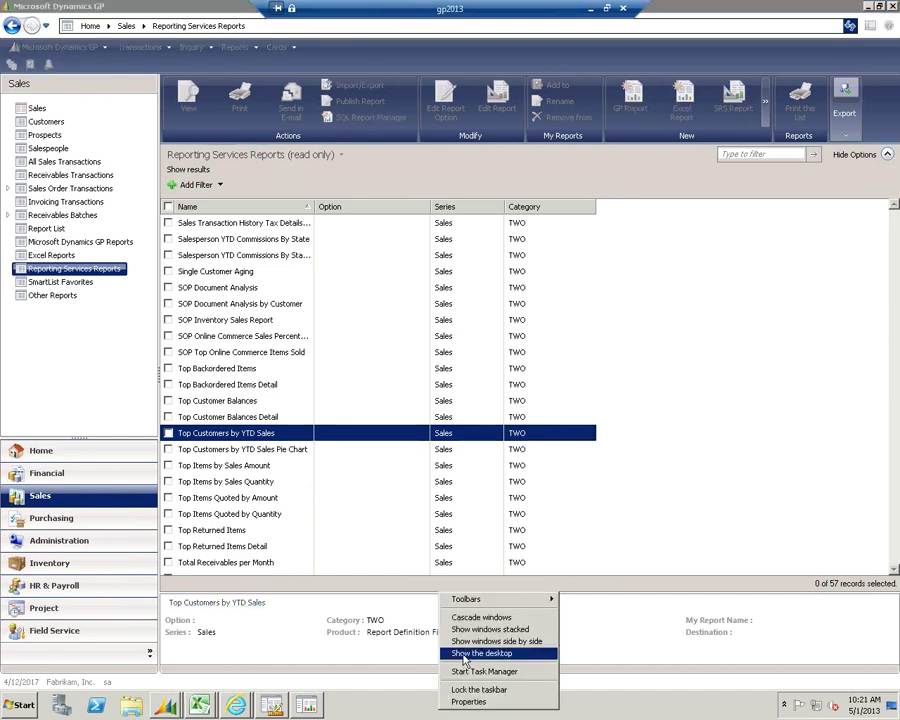
pyautogui.click(466, 654)
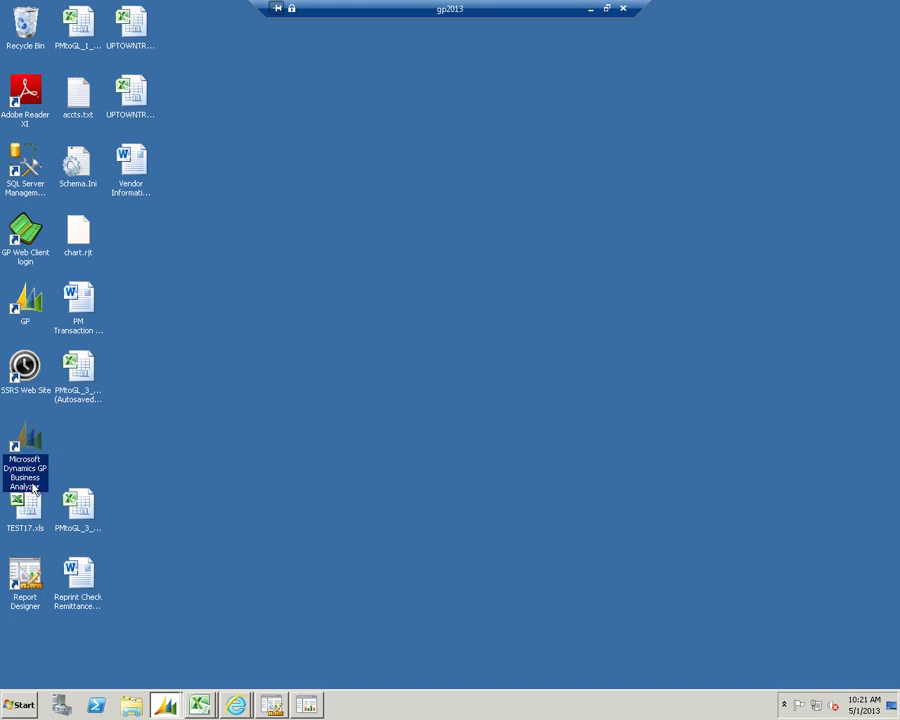
pyautogui.doubleClick(36, 443)
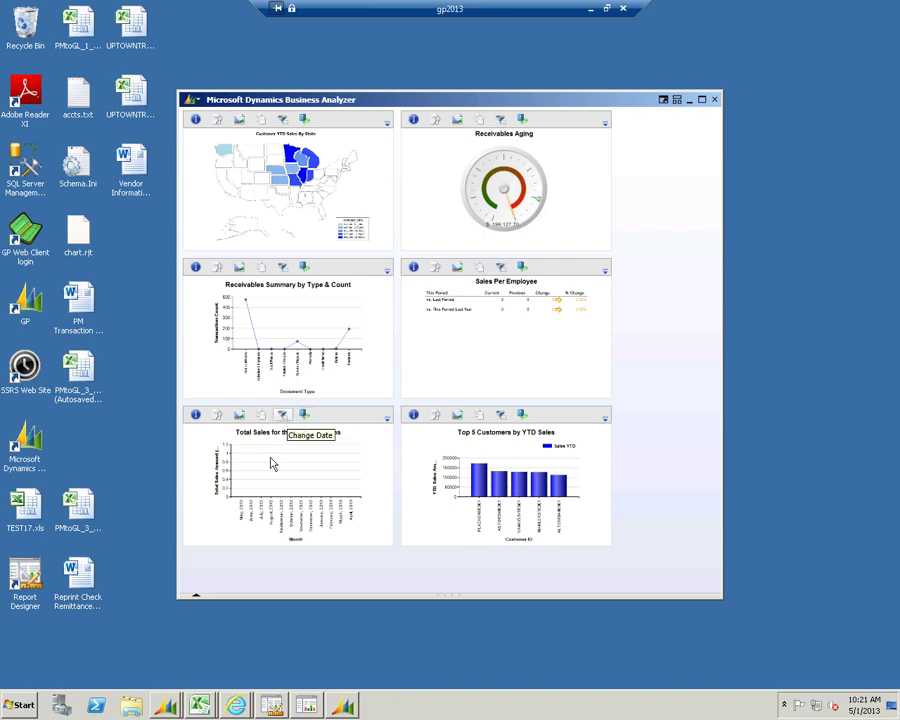
# Change the Total Sales chart's custom end date to 5/1/2017 so the monthly bars appear
pyautogui.click(283, 415)
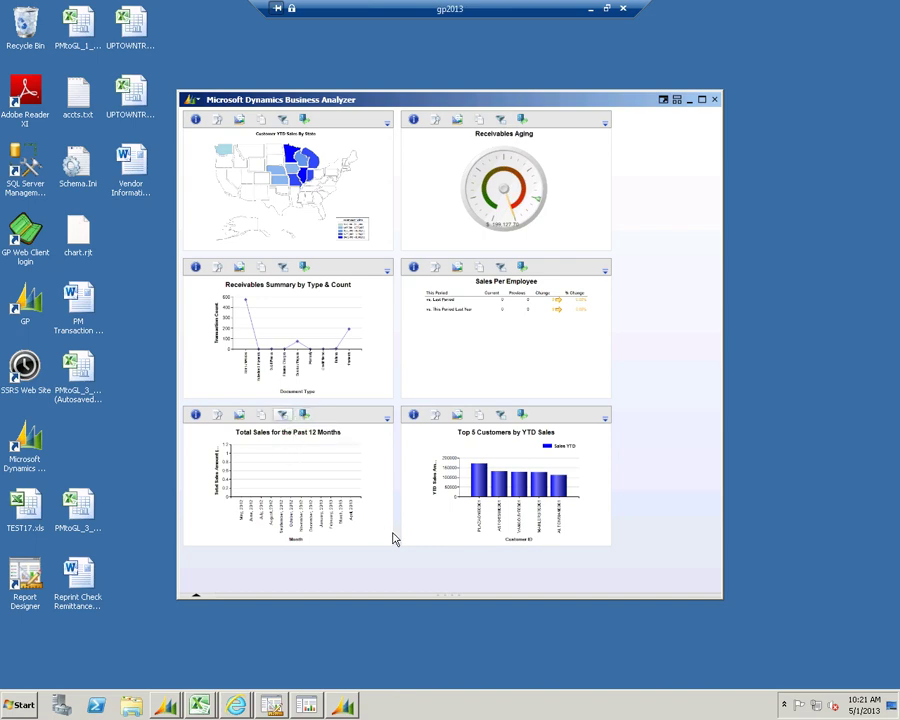
pyautogui.click(278, 519)
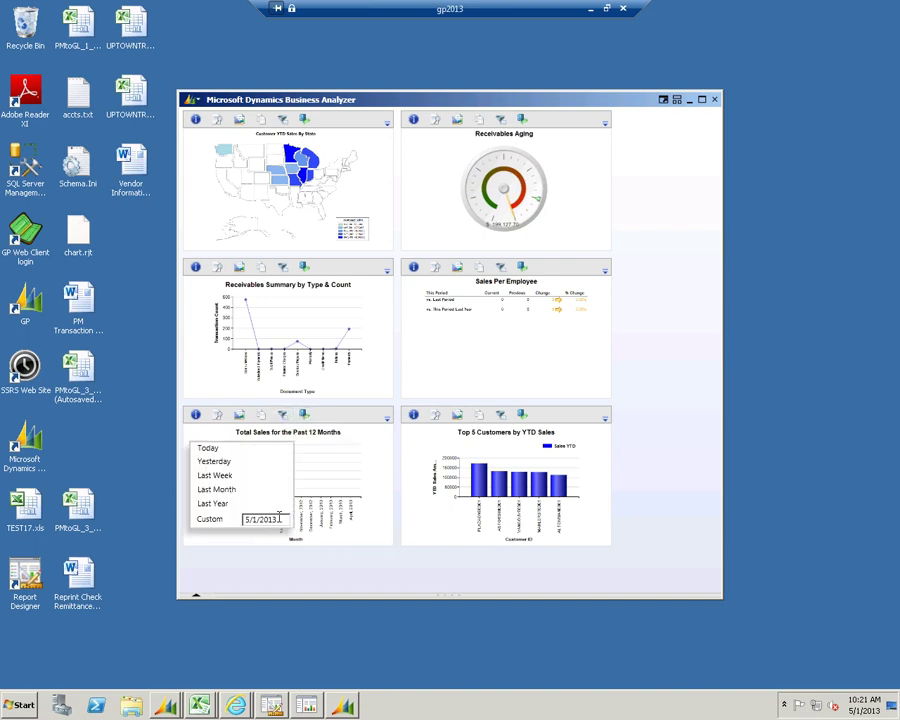
pyautogui.press('BackSpace')
pyautogui.write('7')
pyautogui.press('Return')
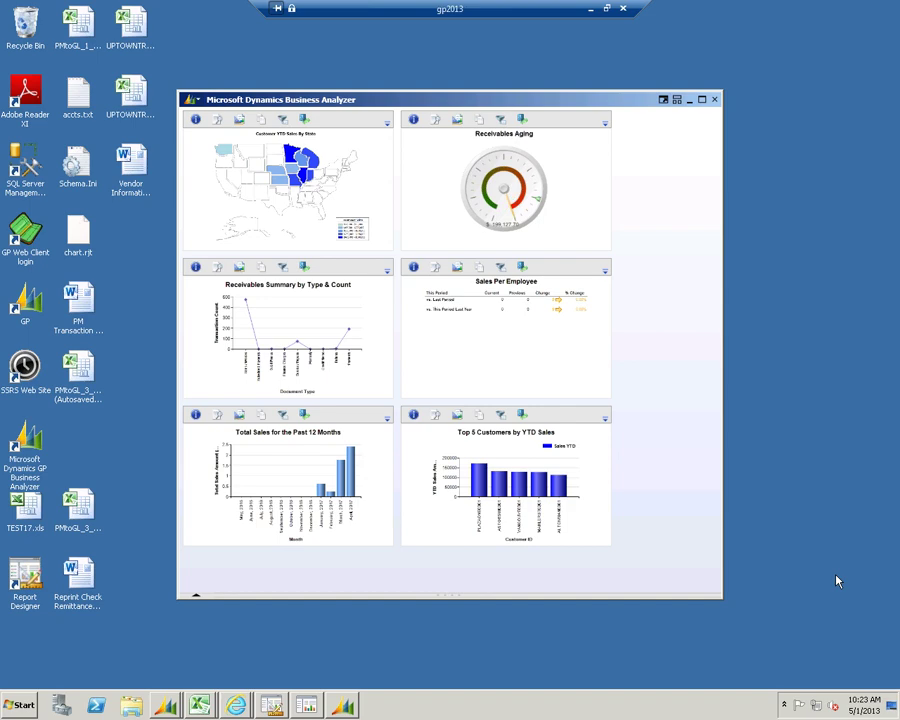
# Switch to Management Reporter and open the summary pl row definition for the Summary pl report
pyautogui.click(271, 705)
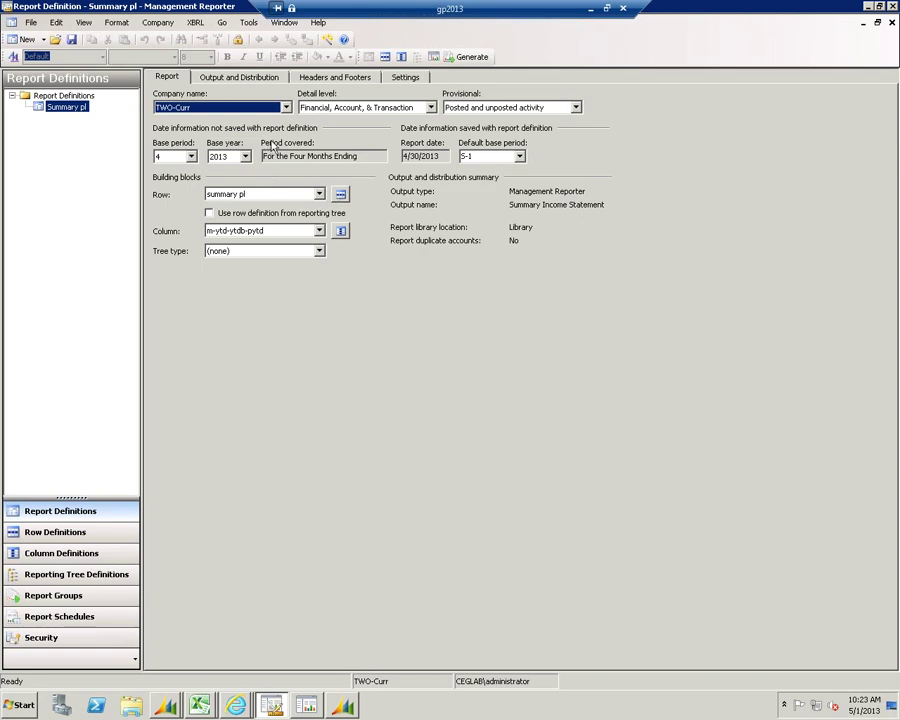
pyautogui.click(341, 195)
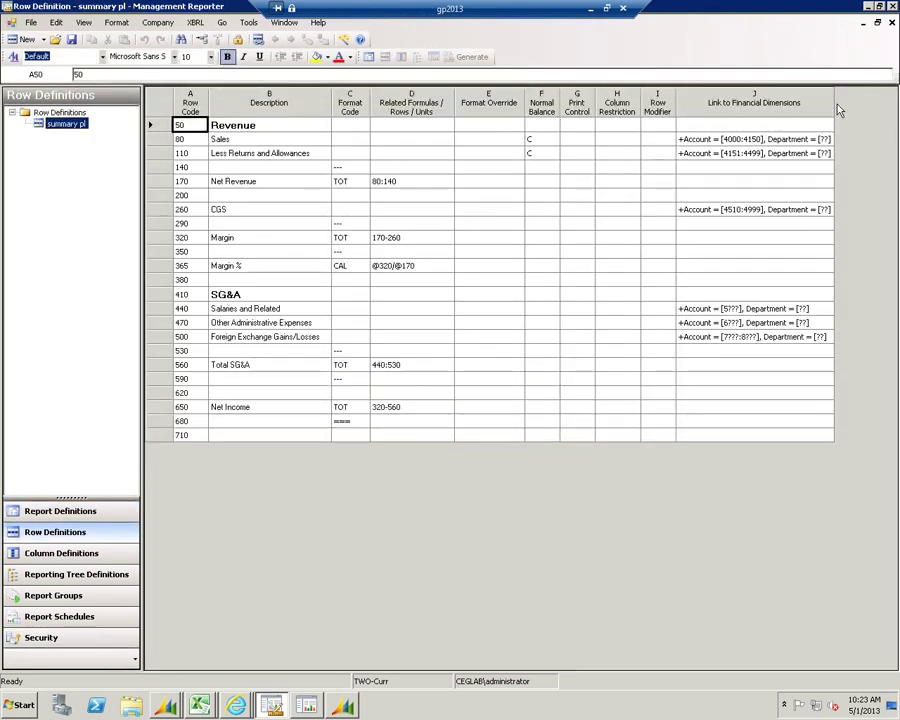
# Widen the Link to Financial Dimensions column, check the Sales row's 4000:4150 link, then close the row definition
pyautogui.moveTo(832, 99); pyautogui.dragTo(877, 99)
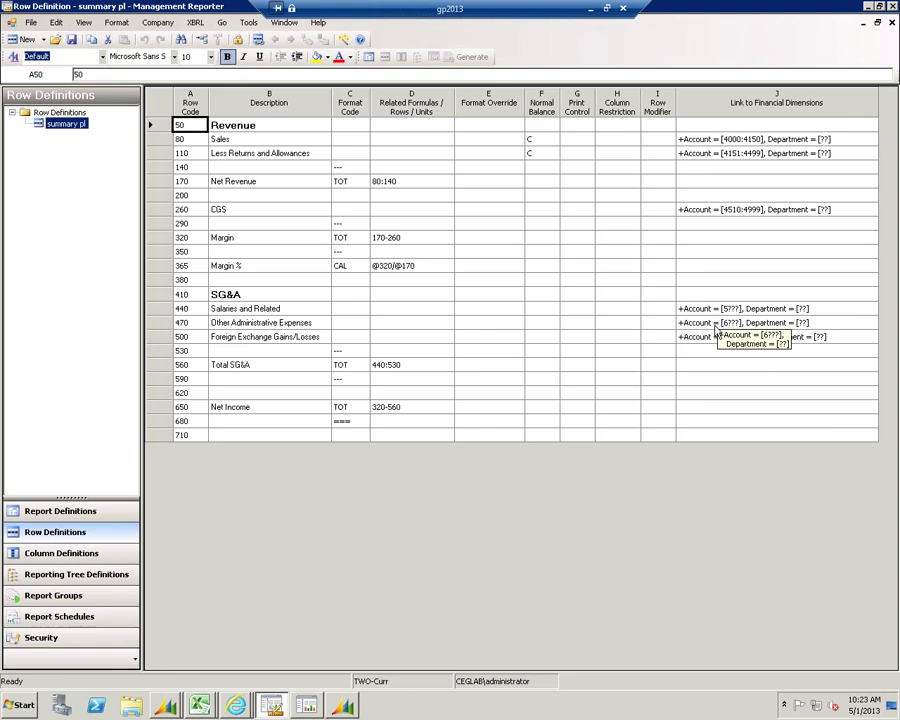
pyautogui.click(797, 144)
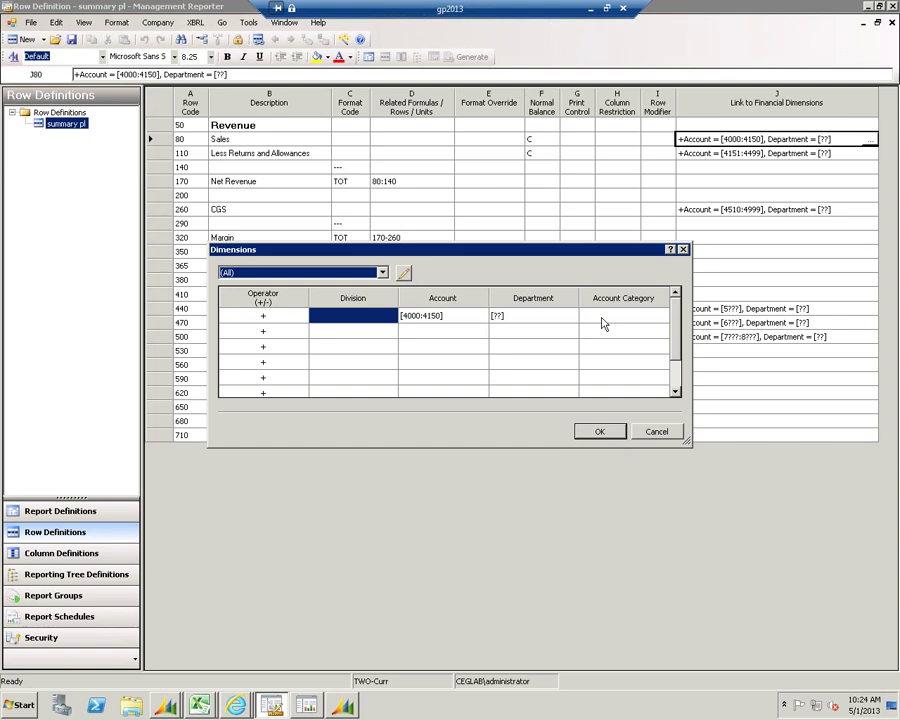
pyautogui.click(683, 249)
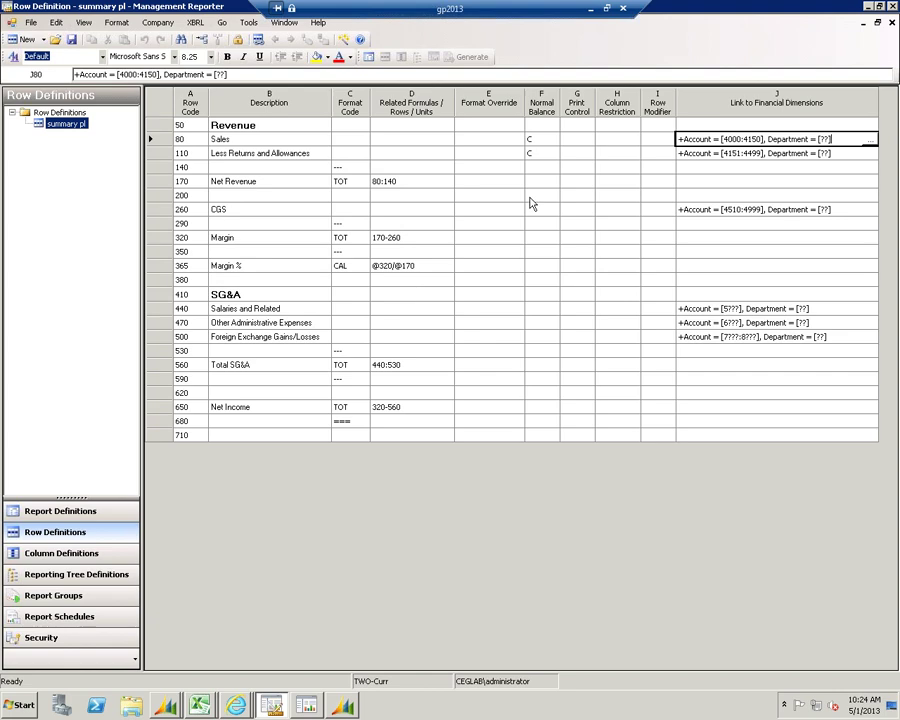
pyautogui.click(891, 24)
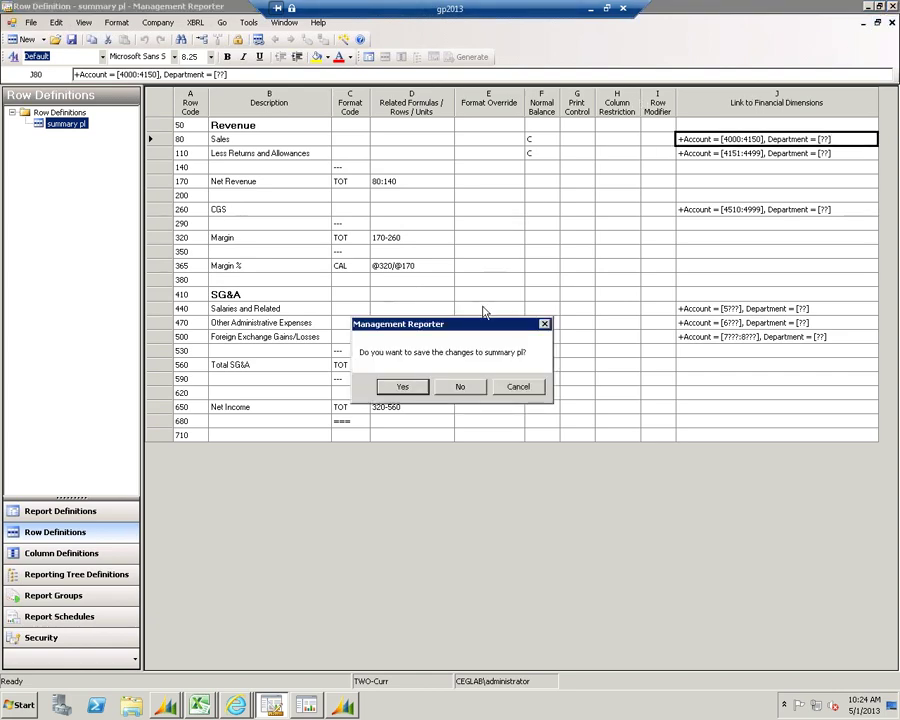
# Discard row definition changes, close the column definition, and show the Summary Income Statement by Location
pyautogui.click(459, 389)
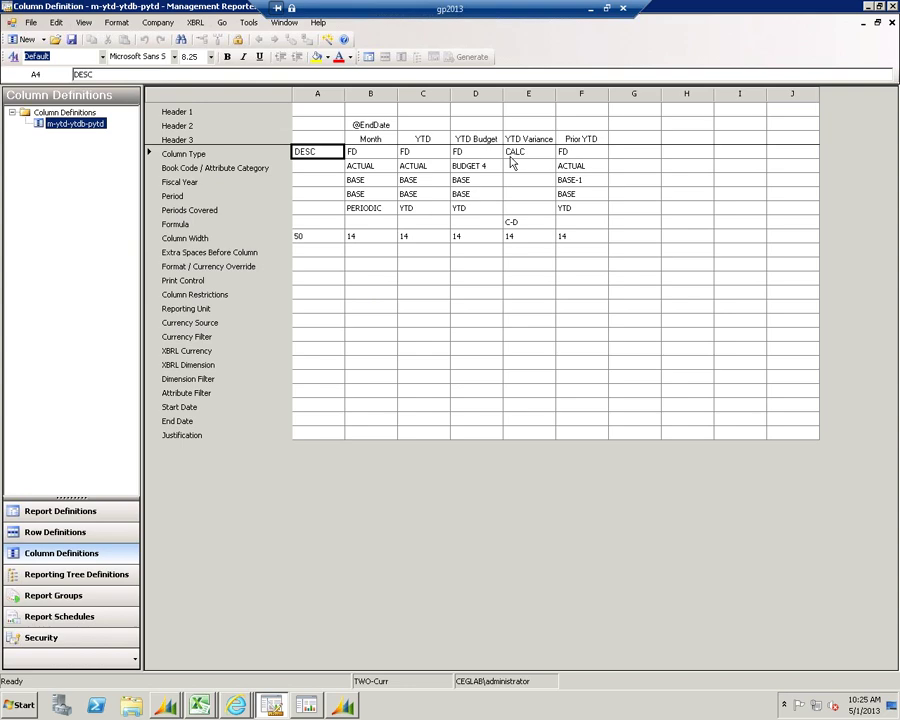
pyautogui.click(891, 24)
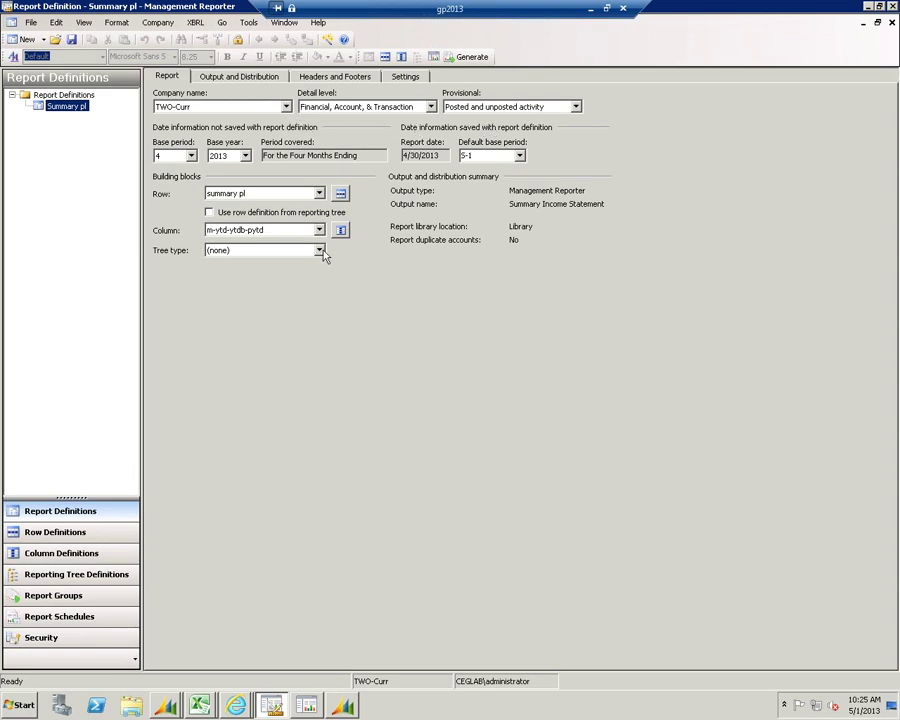
pyautogui.click(307, 707)
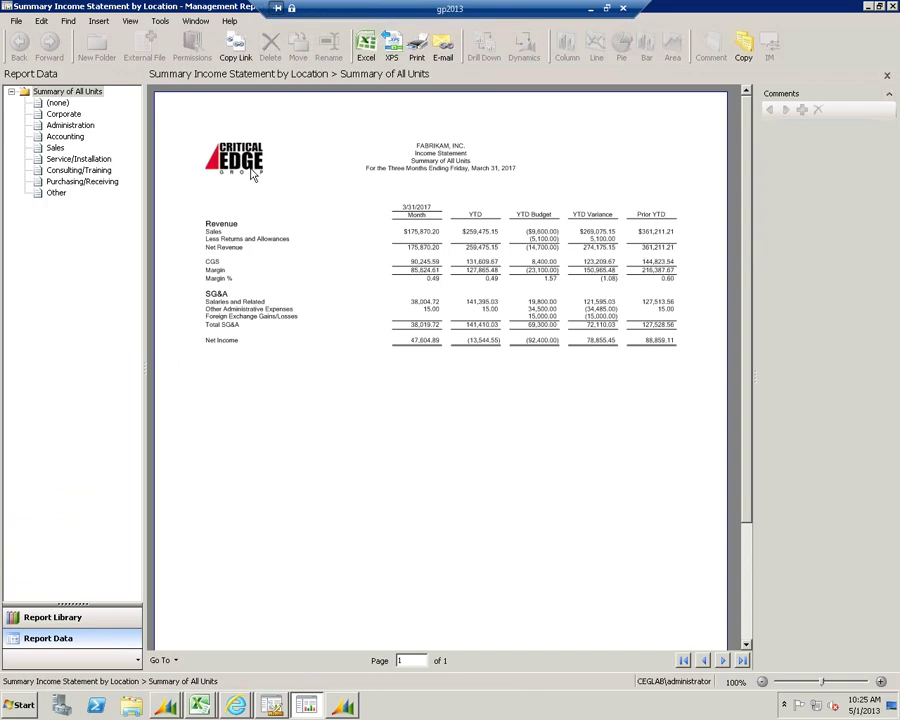
# View the income statement for the Corporate, Accounting and Sales units, then return to Corporate
pyautogui.click(302, 226)
pyautogui.click(64, 114)
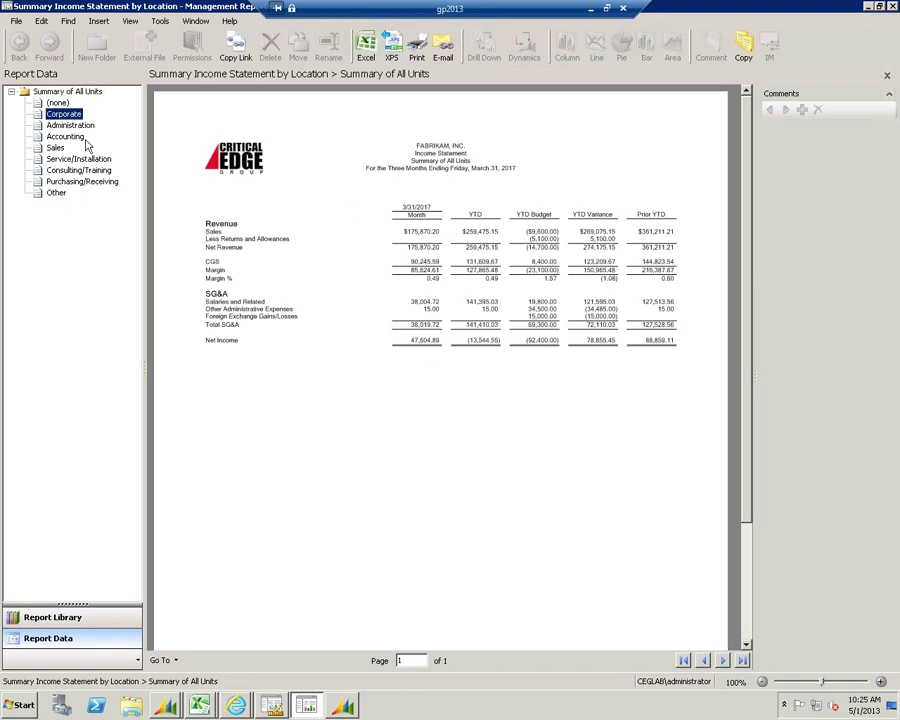
pyautogui.click(66, 137)
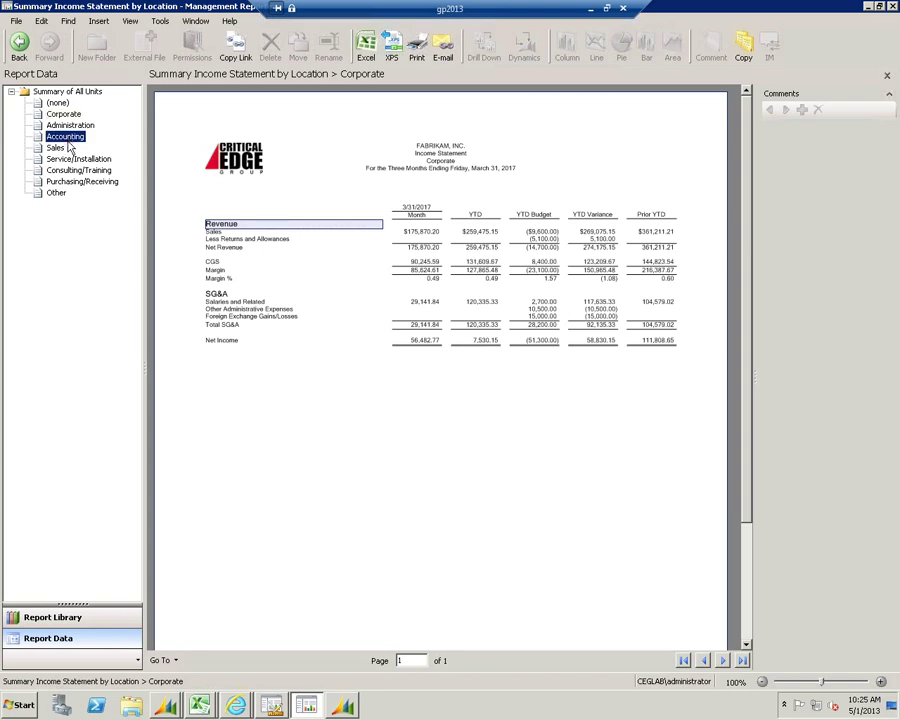
pyautogui.click(56, 148)
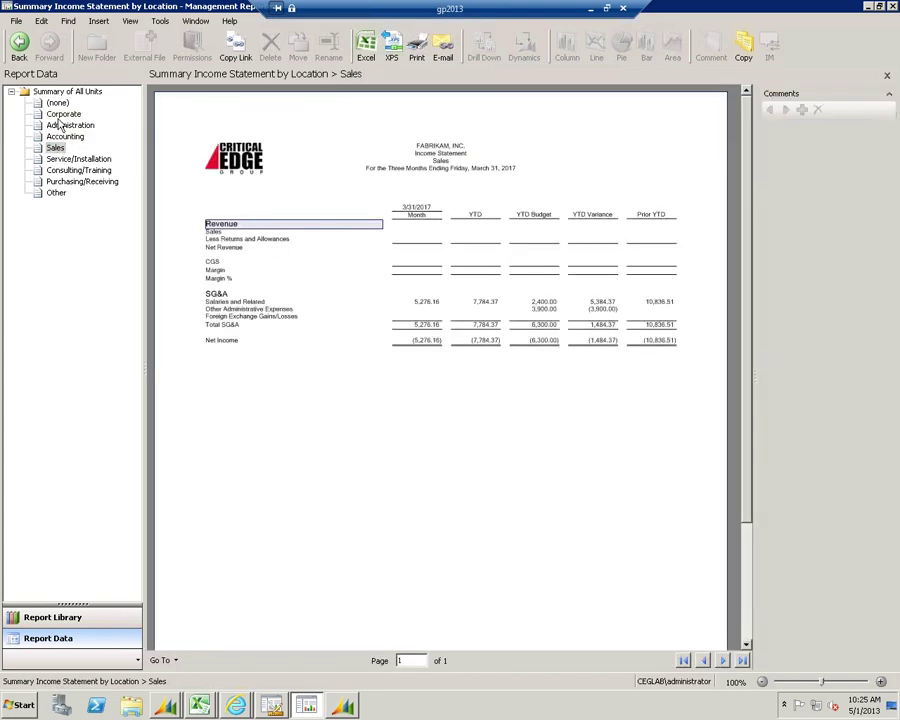
pyautogui.click(62, 115)
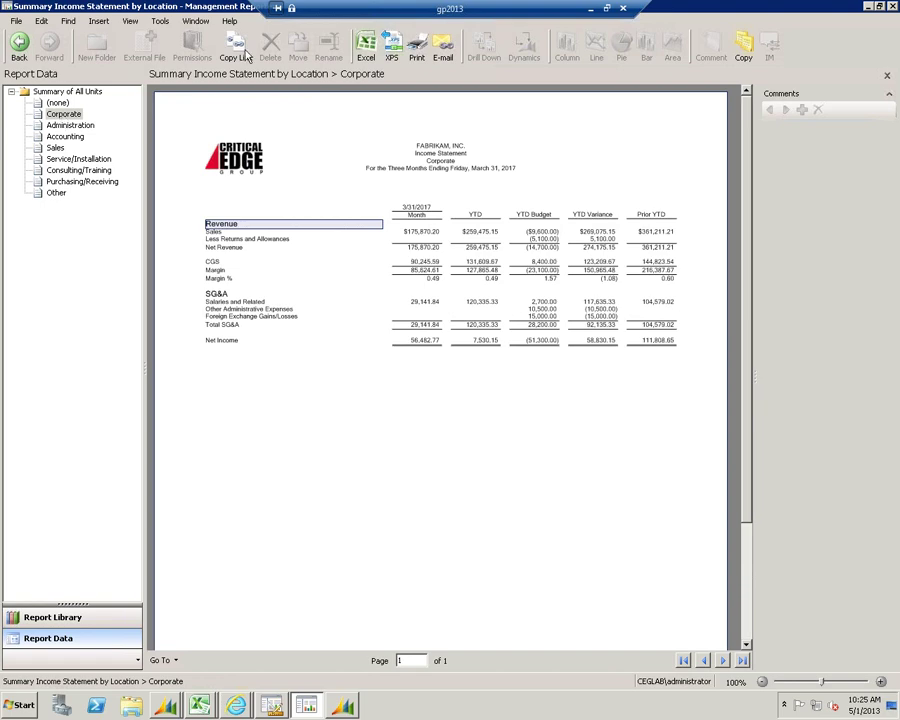
# Drill from the 175,870.20 Corporate Sales amount into account 000-4100-00's 539.55 transactions
pyautogui.click(421, 233)
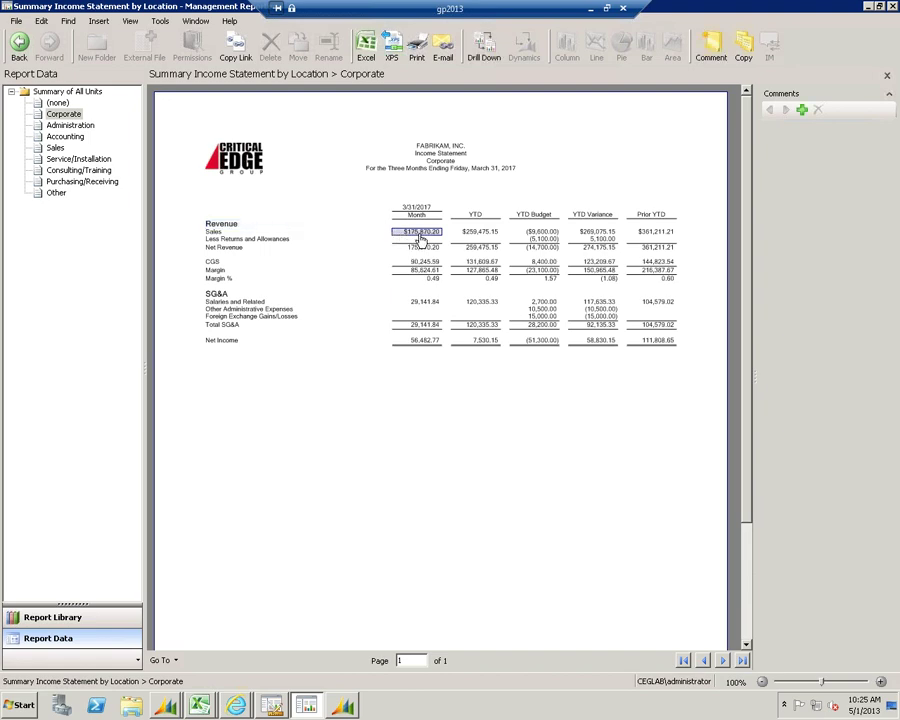
pyautogui.doubleClick(395, 235)
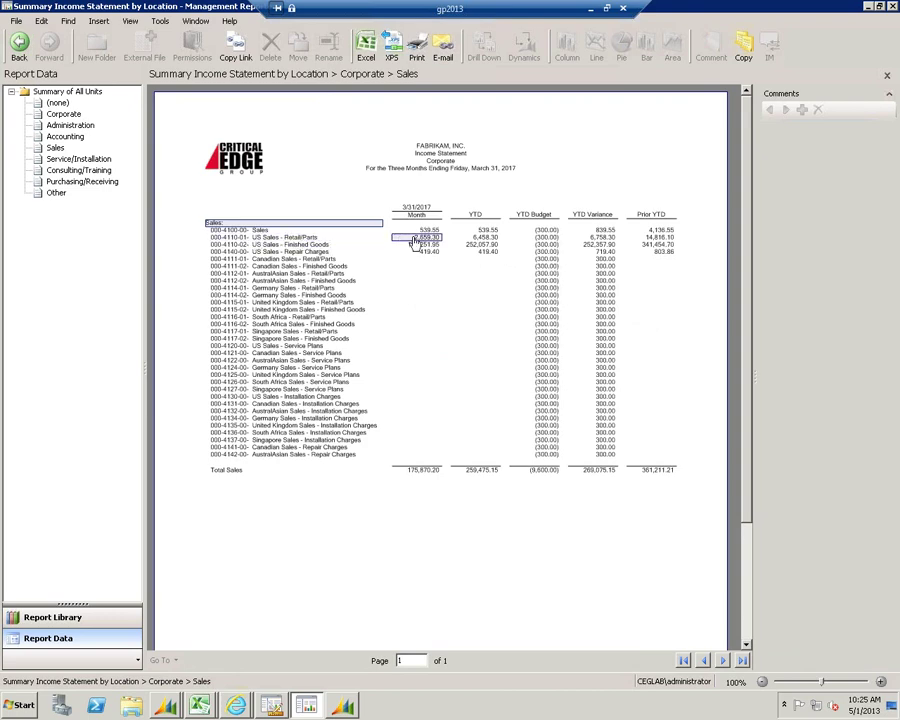
pyautogui.click(427, 233)
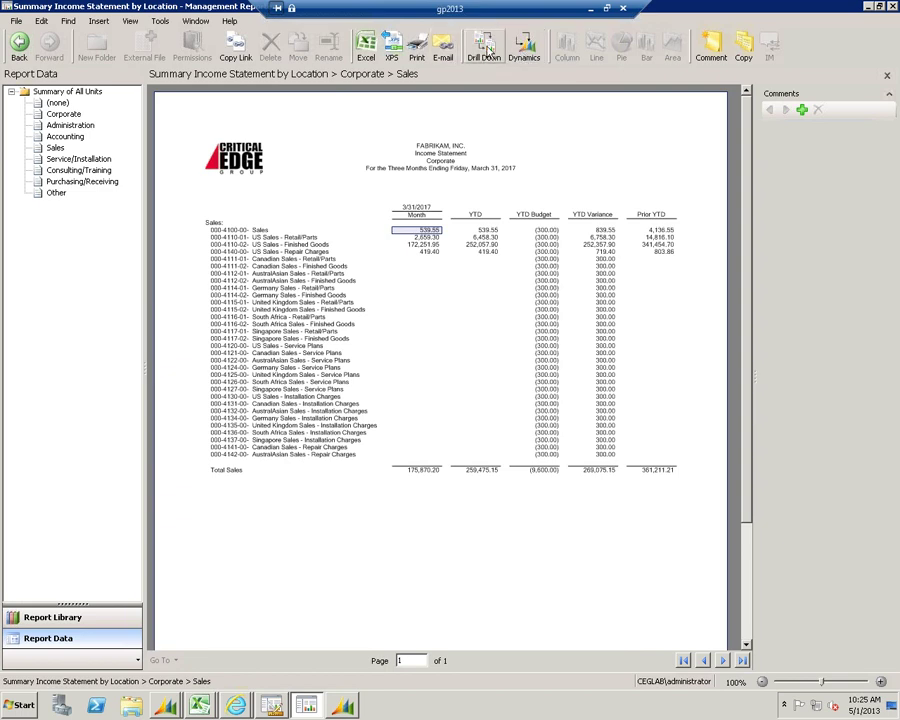
pyautogui.click(486, 52)
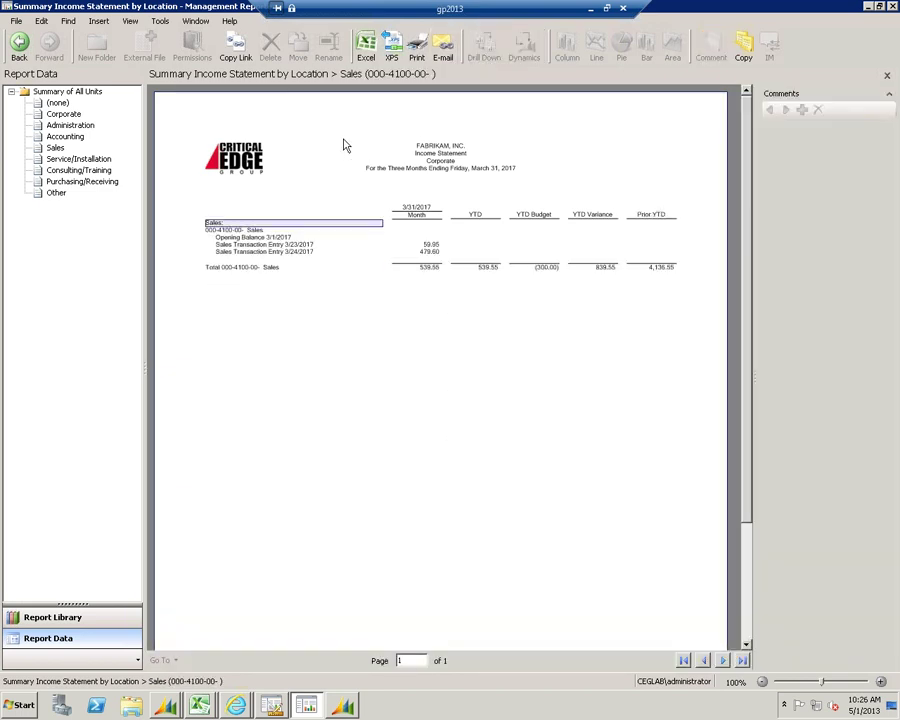
# Return to the Corporate Sales account list, select account 000-4100-00, and bring Business Analyzer forward
pyautogui.click(19, 43)
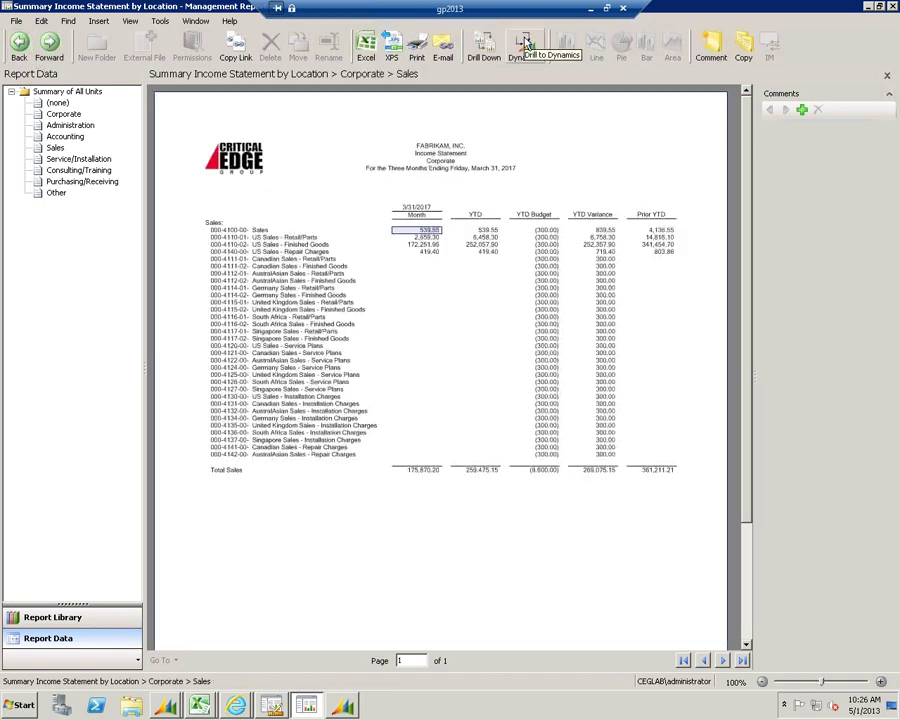
pyautogui.click(237, 232)
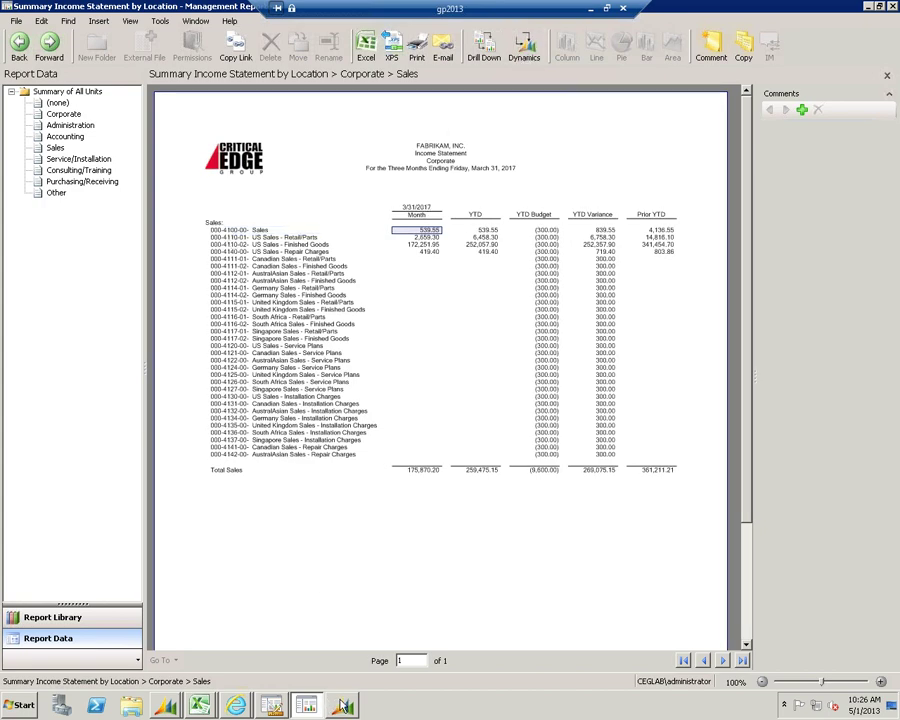
pyautogui.moveTo(343, 708)
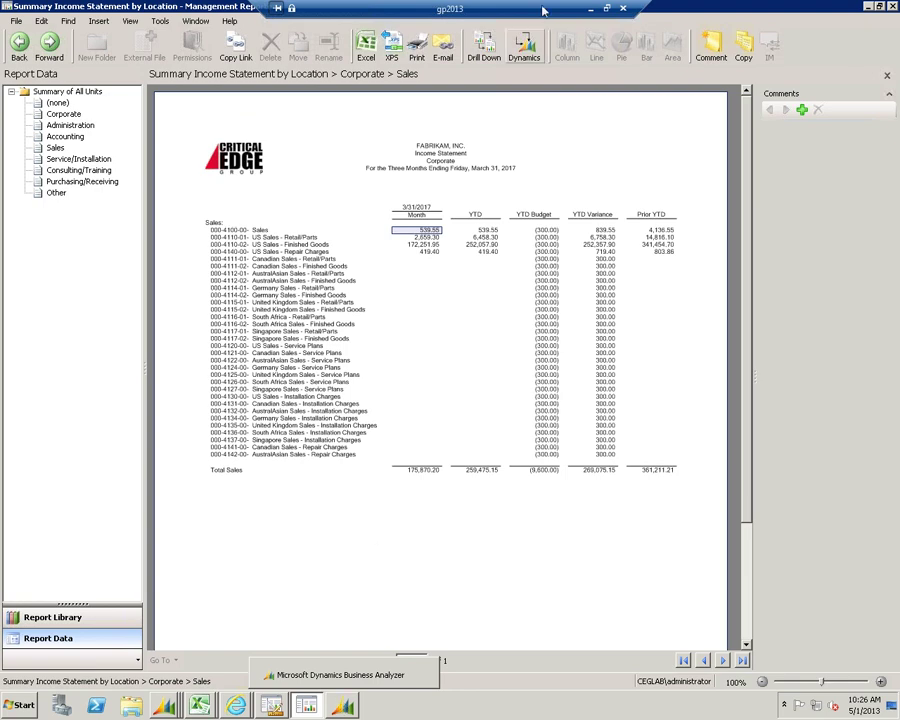
pyautogui.click(343, 706)
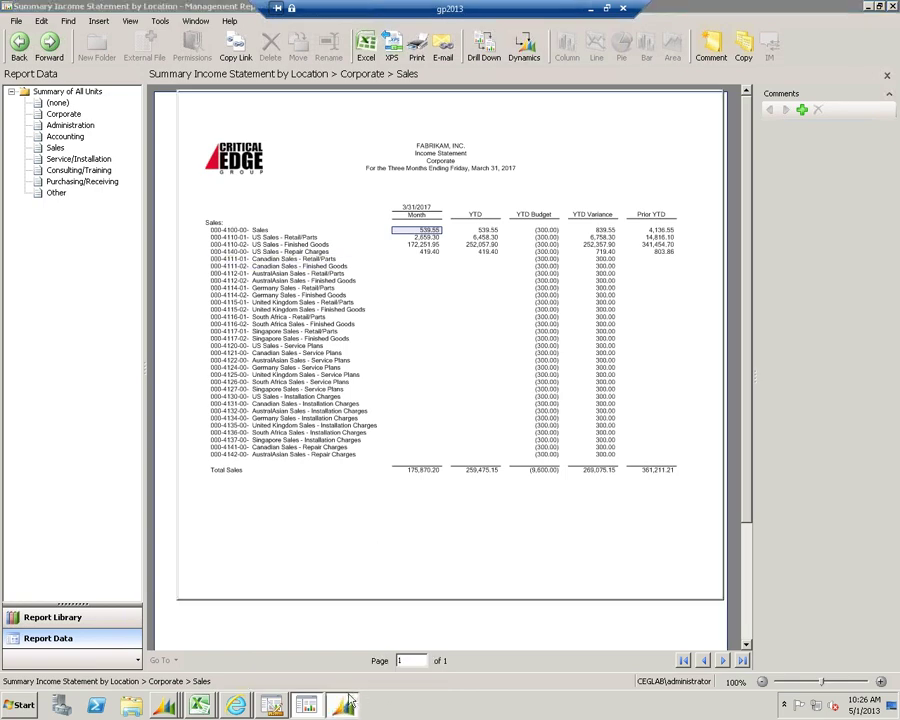
# Confirm account 000-4100-00's 539.55 total in the GP detail inquiry, then close it and the Business Analyzer dashboard
pyautogui.moveTo(165, 705)
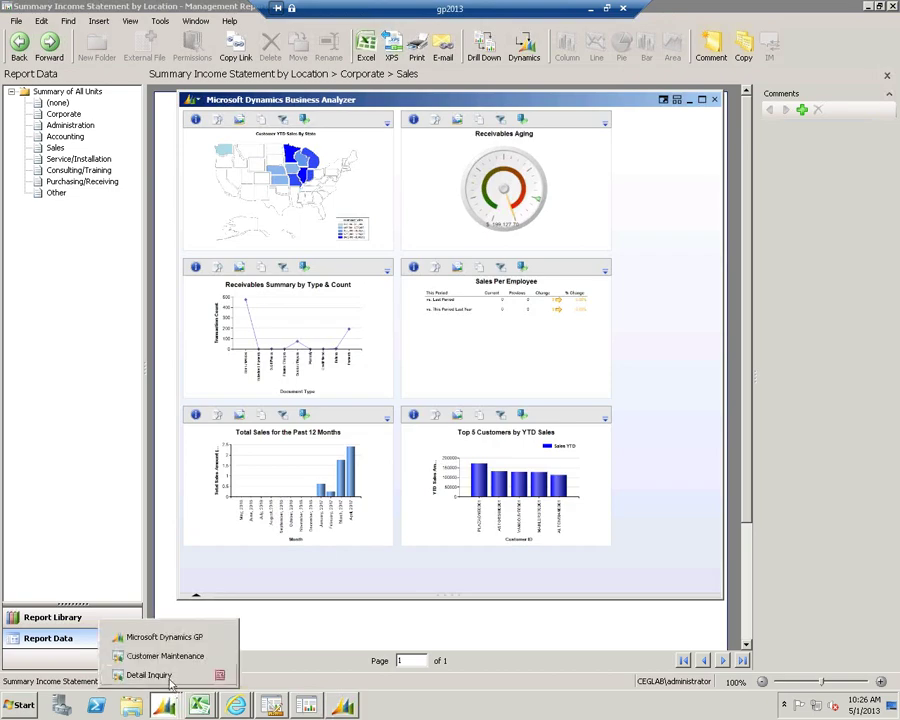
pyautogui.click(149, 675)
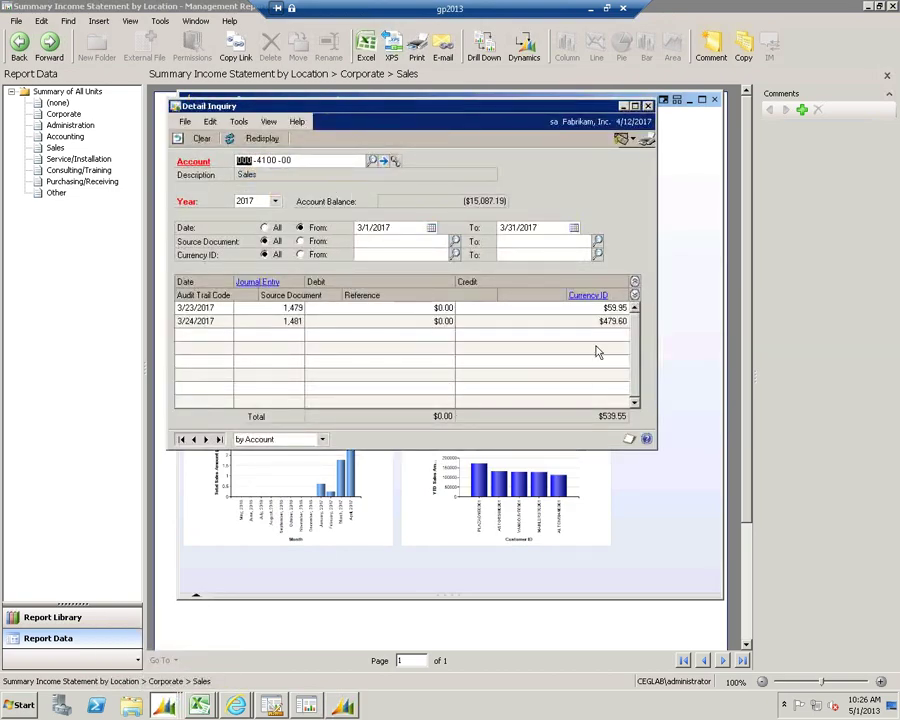
pyautogui.click(676, 116)
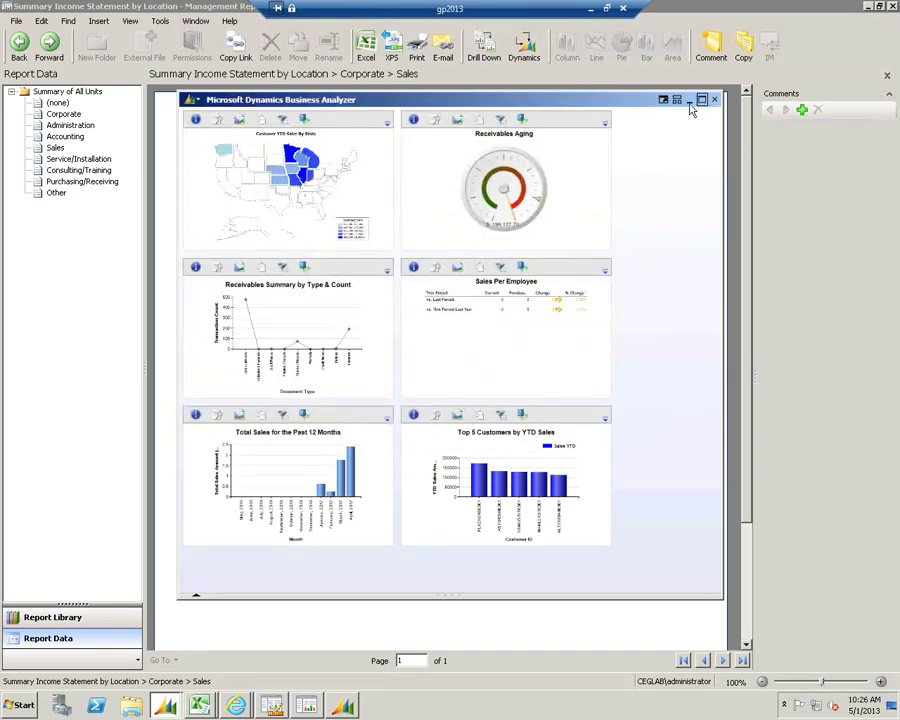
pyautogui.click(713, 100)
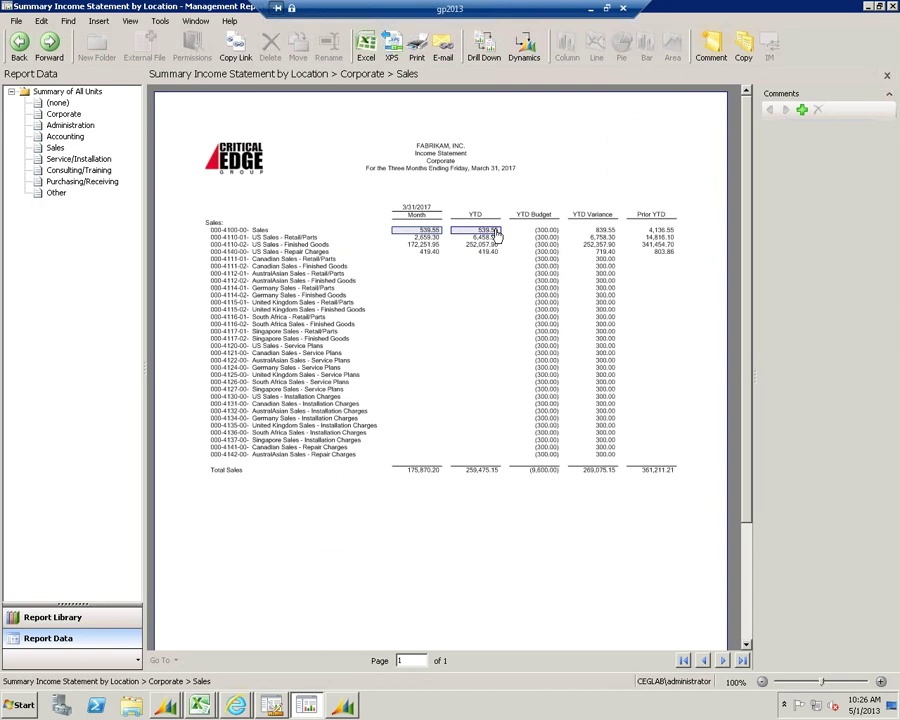
# Attach the comment 'Big sale to CriticalEdge' to the Corporate 175,870.20 monthly Sales amount
pyautogui.click(27, 58)
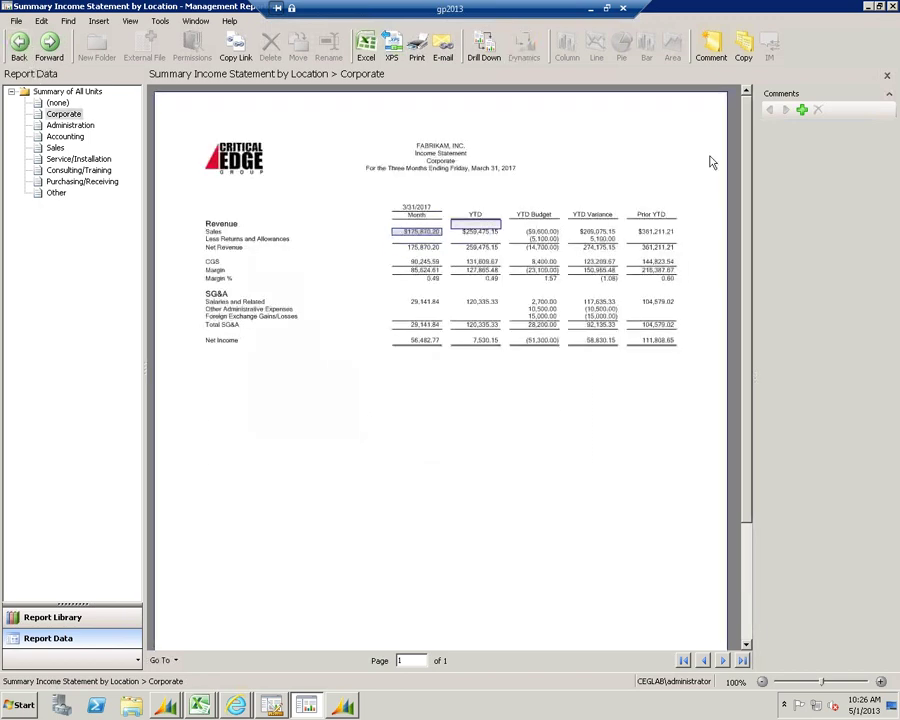
pyautogui.click(802, 110)
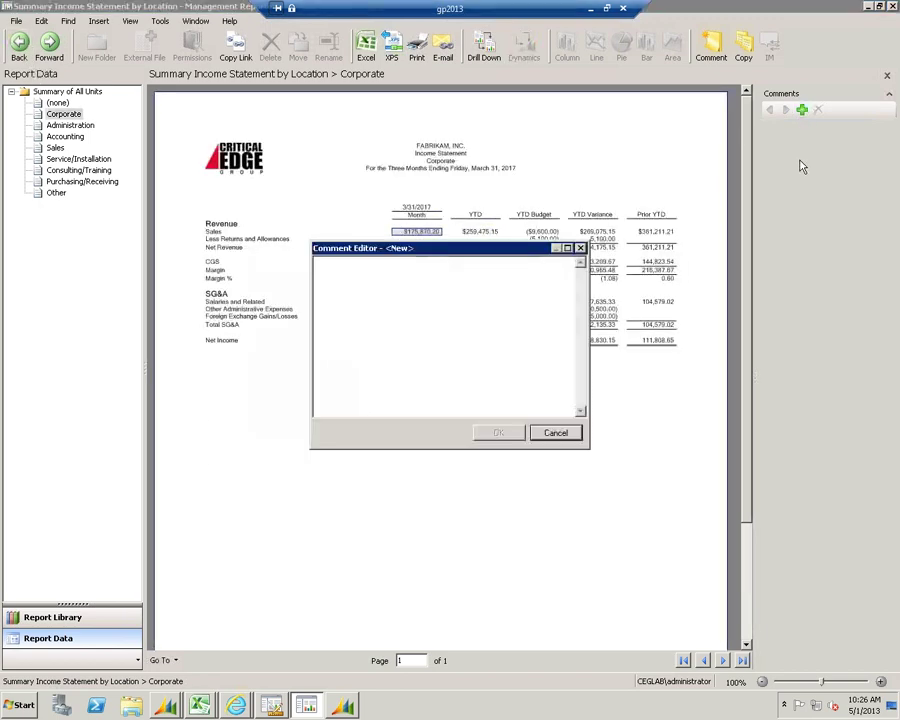
pyautogui.write('Big sale to CriticalEdge')
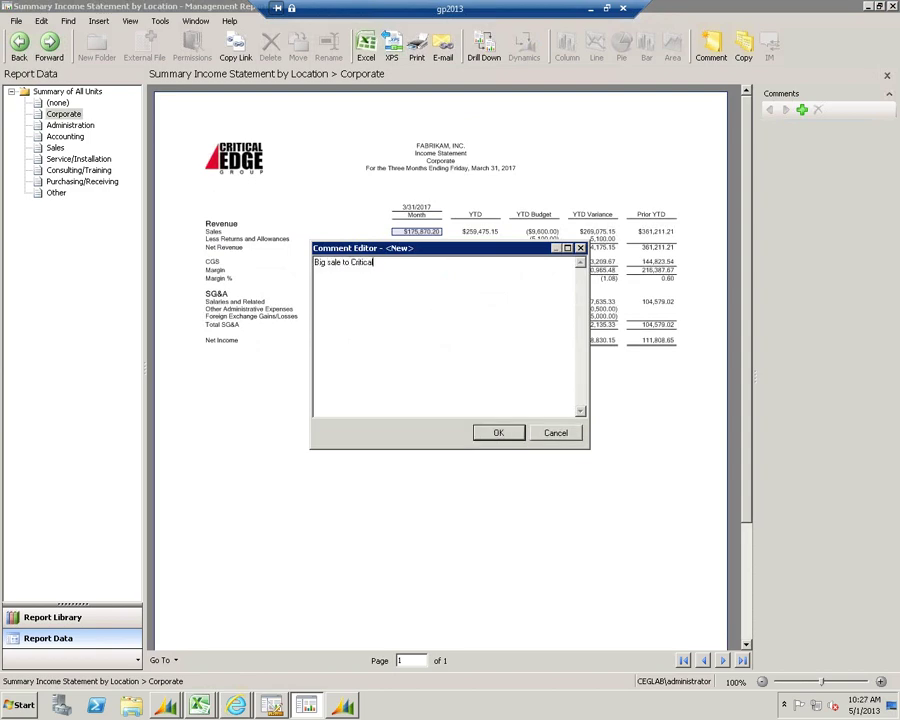
pyautogui.click(517, 433)
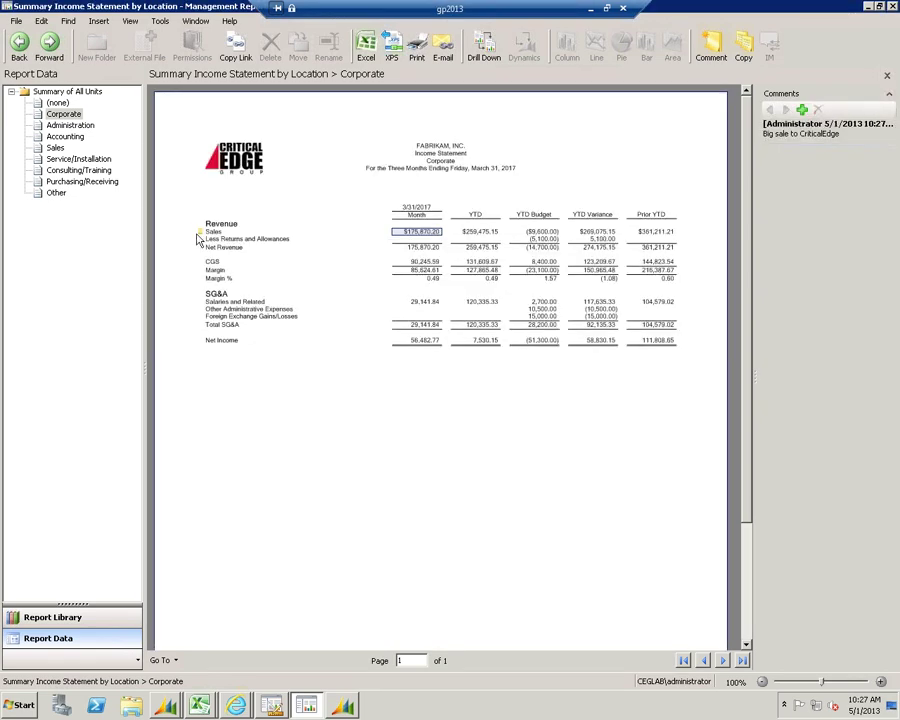
pyautogui.moveTo(201, 236)
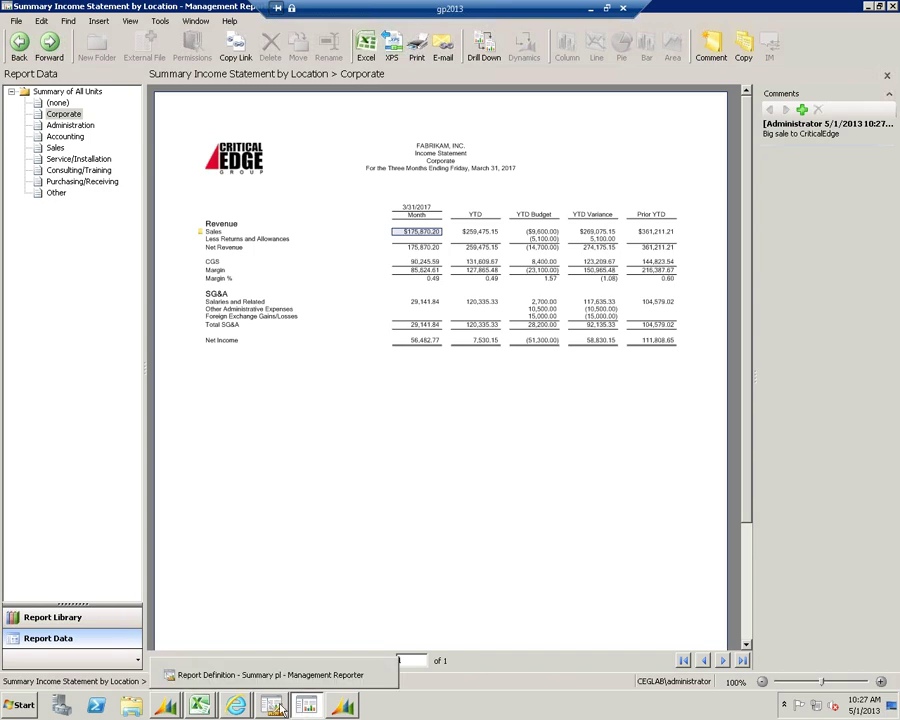
pyautogui.moveTo(303, 708)
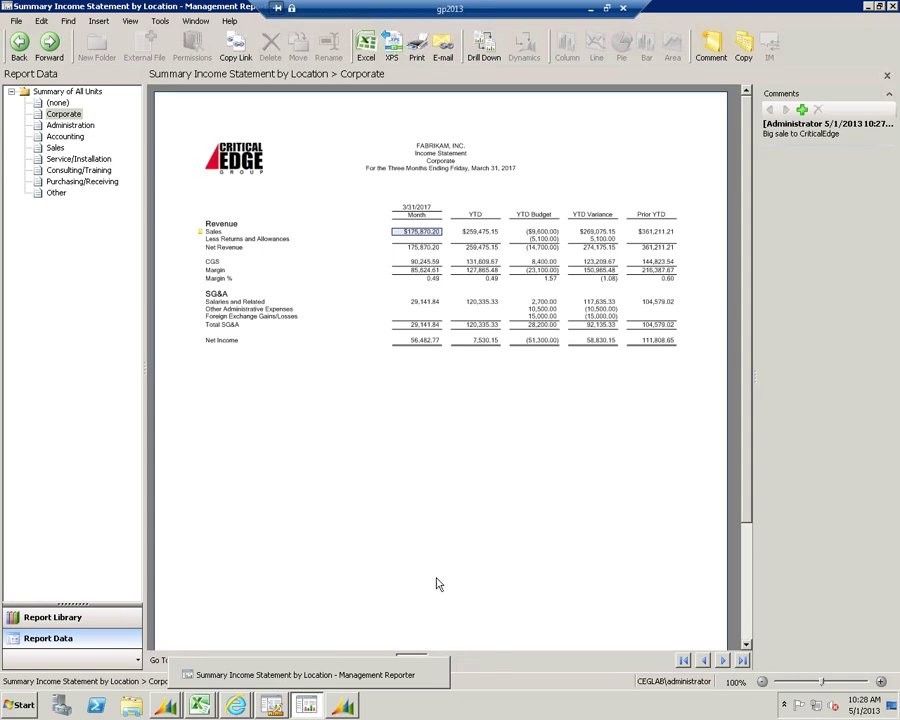
pyautogui.click(255, 238)
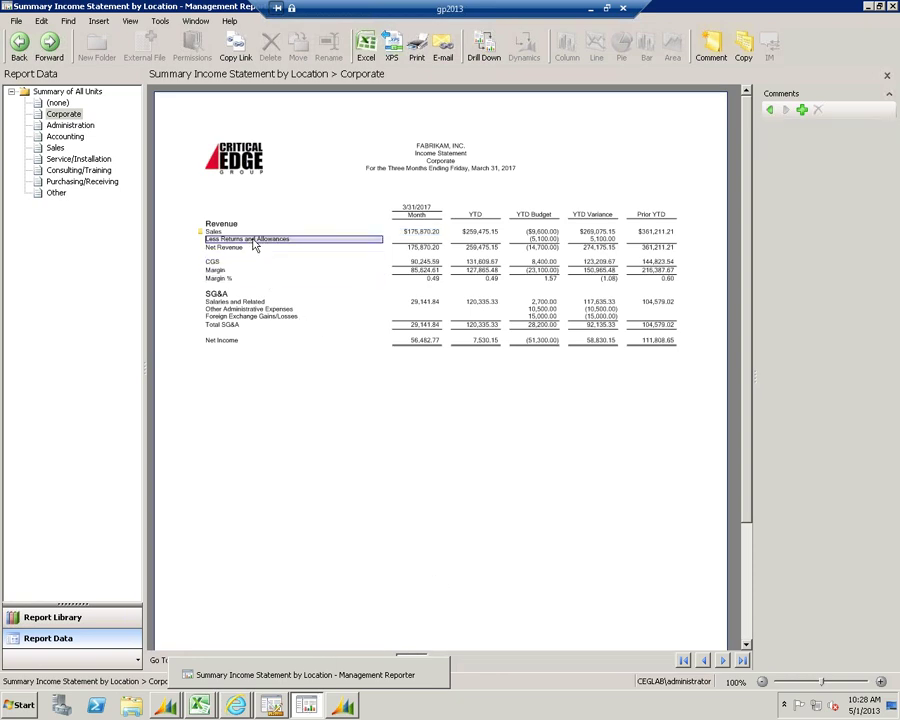
pyautogui.rightClick(255, 238)
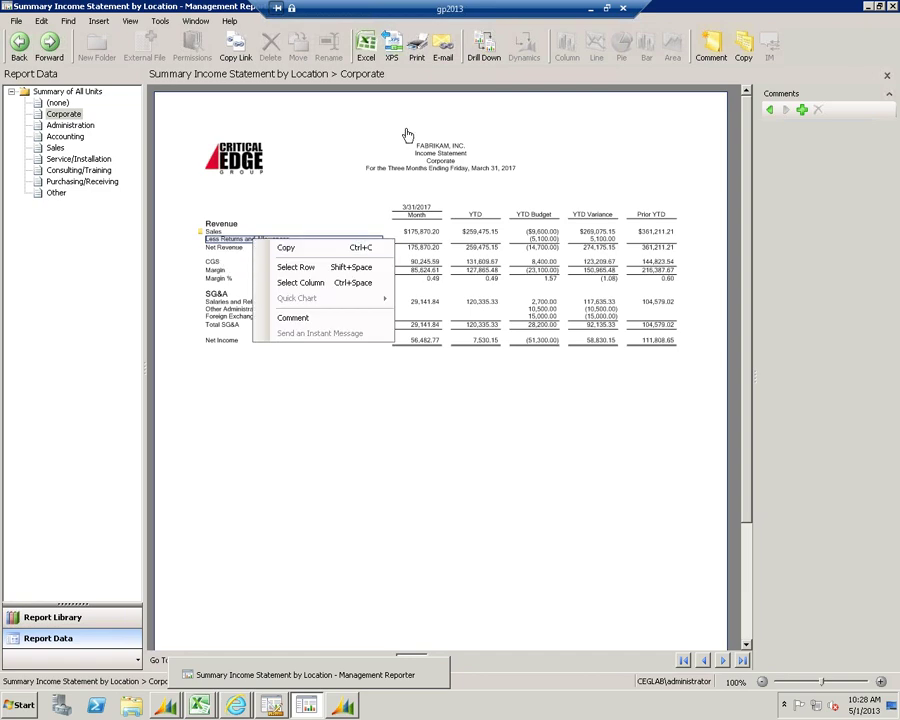
pyautogui.click(215, 225)
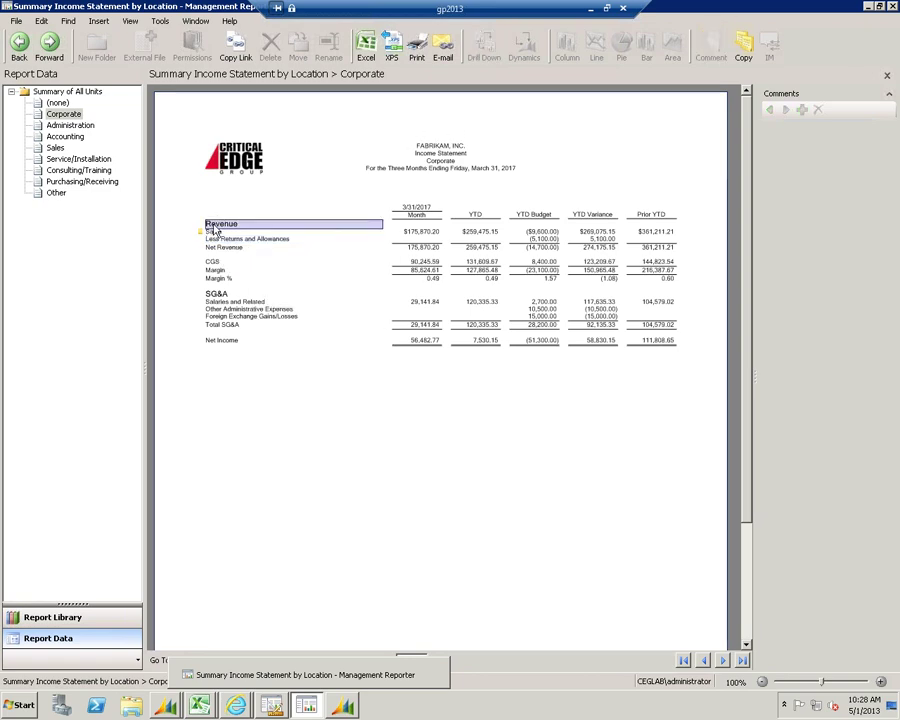
pyautogui.click(645, 232)
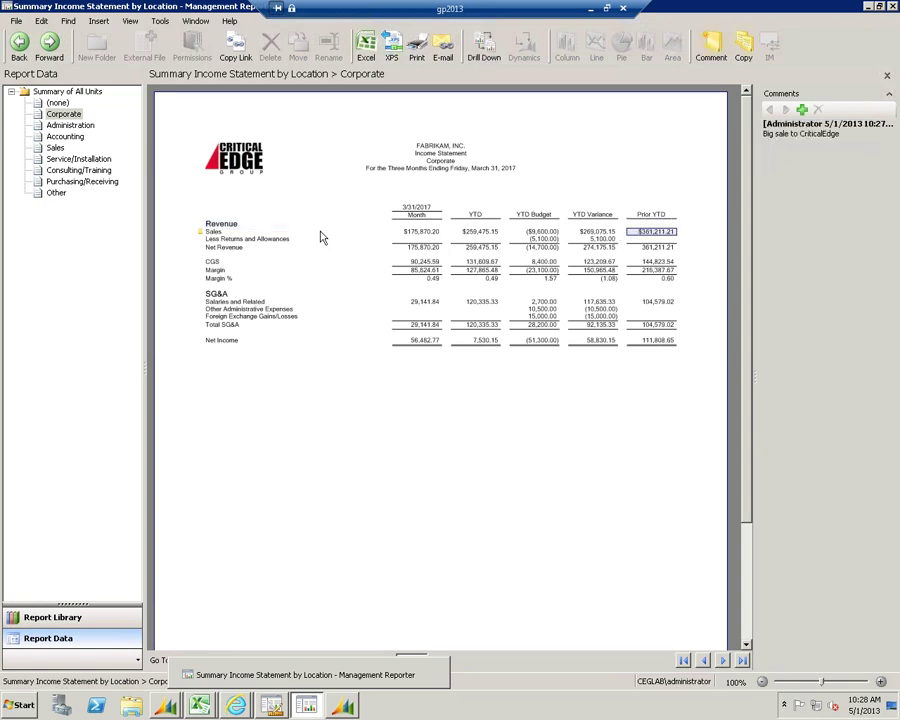
pyautogui.click(423, 232)
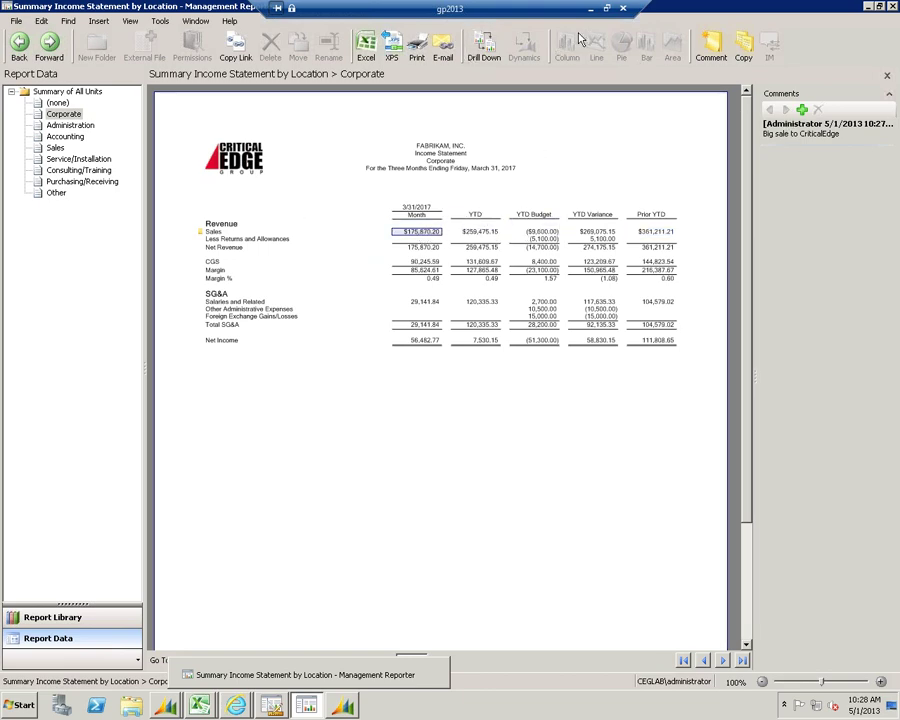
pyautogui.click(634, 228)
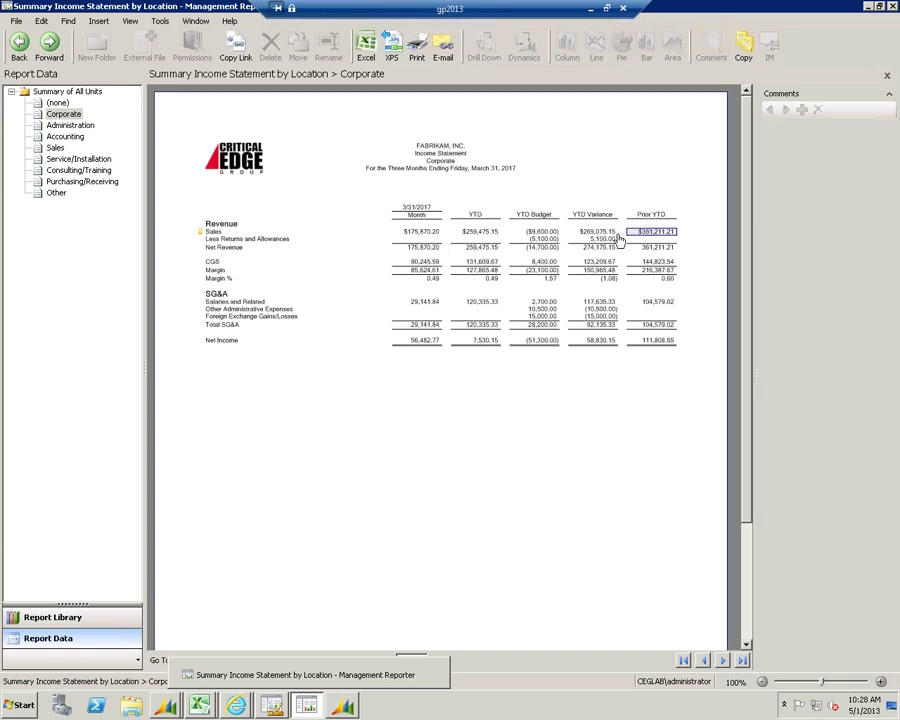
pyautogui.click(207, 241)
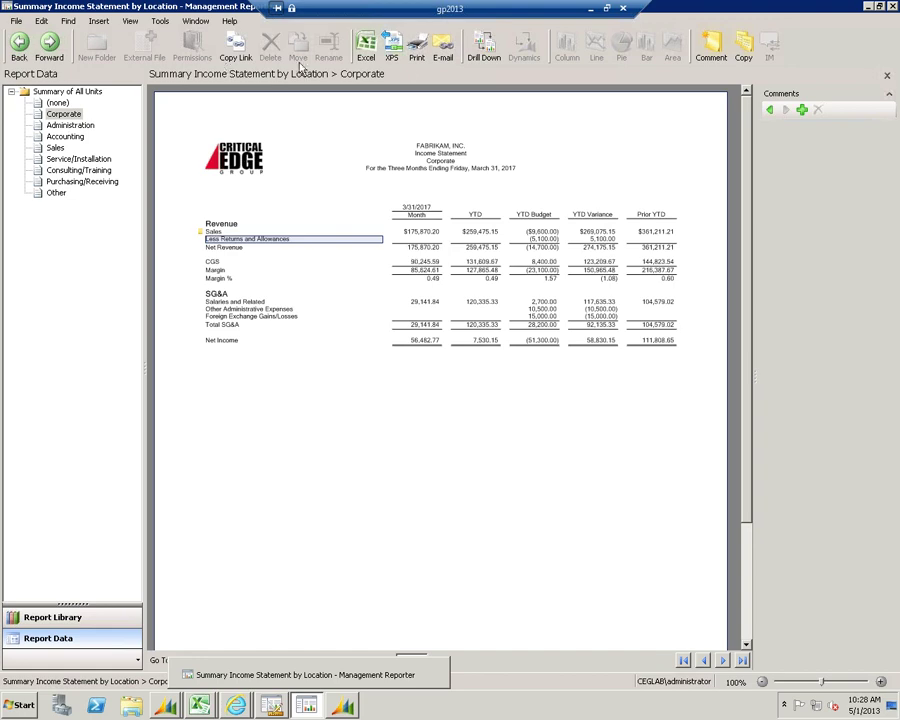
# Show the Sales unit's statement and drill into its Salaries and Related accounts
pyautogui.click(46, 50)
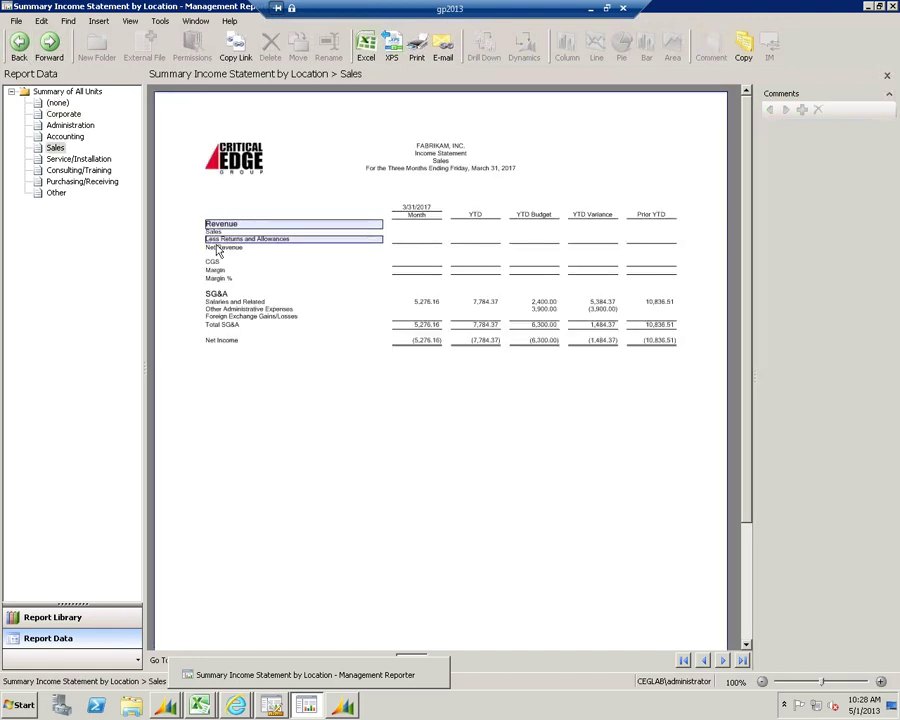
pyautogui.click(235, 302)
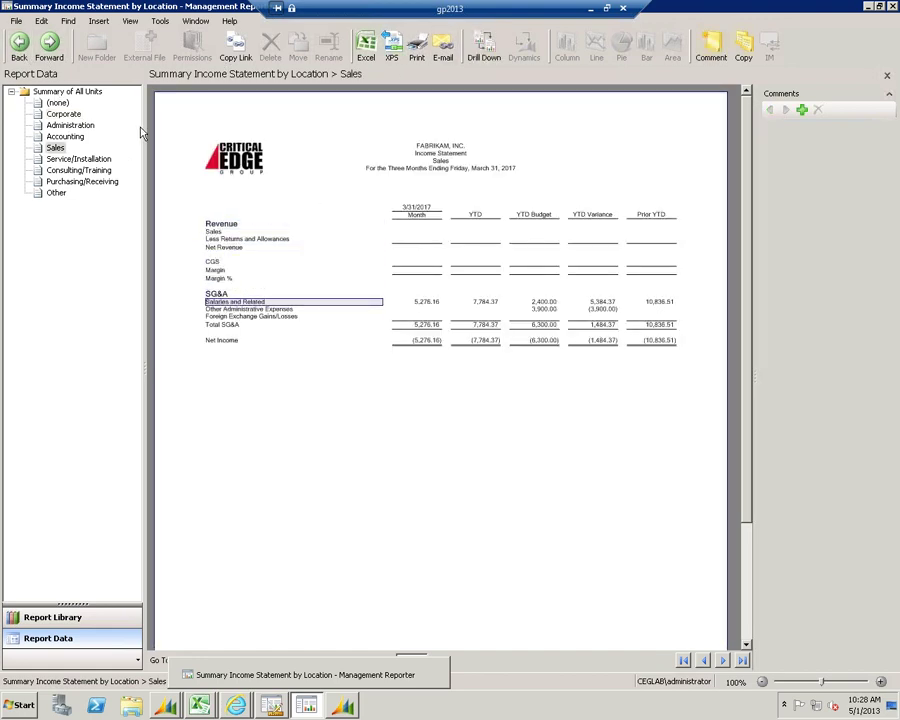
pyautogui.click(417, 302)
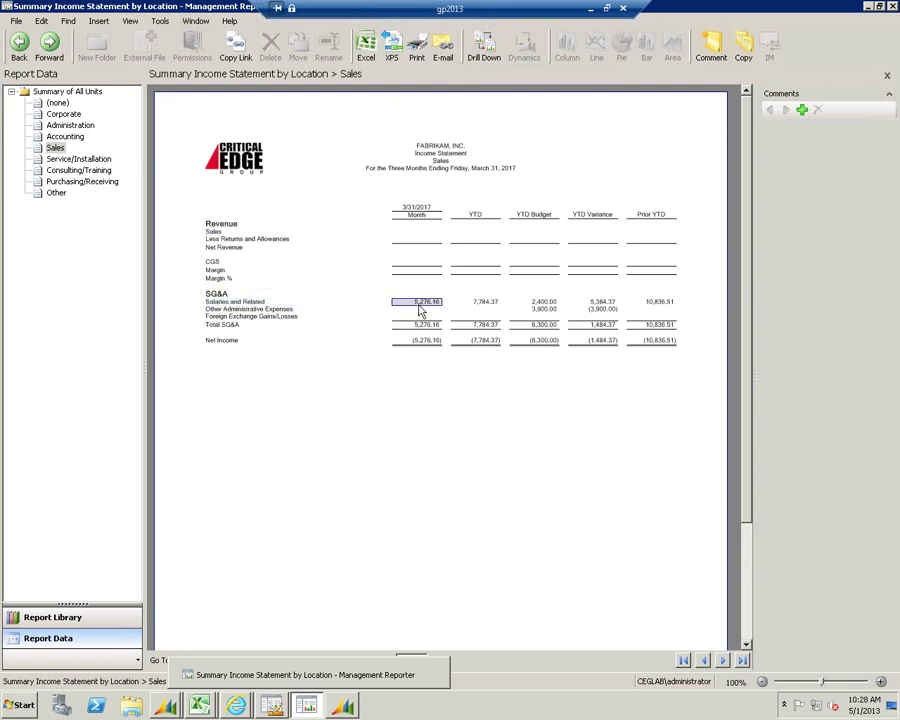
pyautogui.click(606, 238)
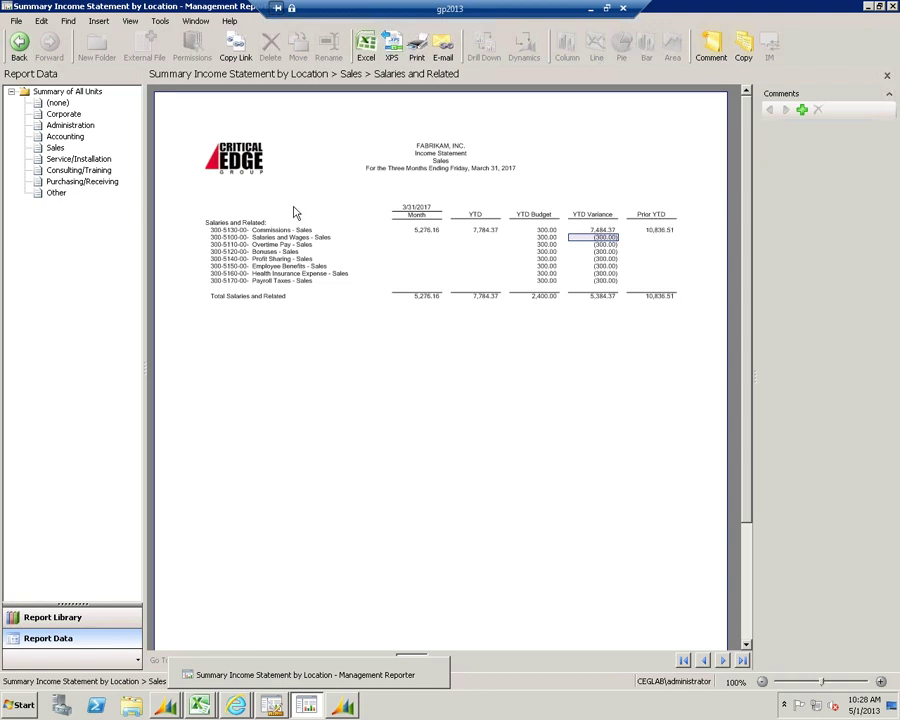
# Select the Salaries and Related account labels and the whole YTD Budget column, then chart them as bars
pyautogui.click(296, 232)
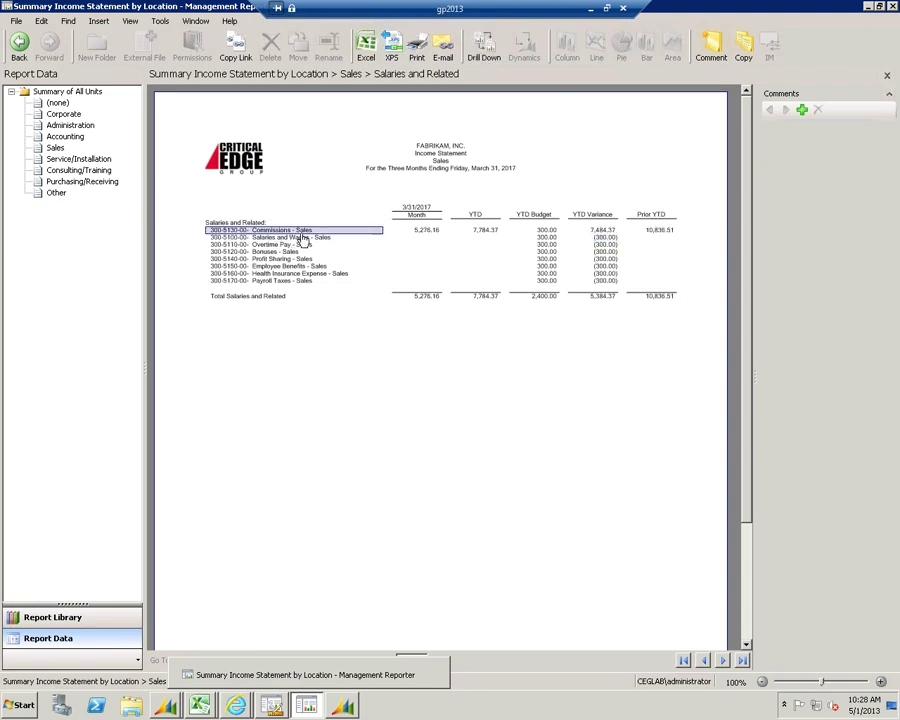
pyautogui.rightClick(302, 238)
pyautogui.click(333, 286)
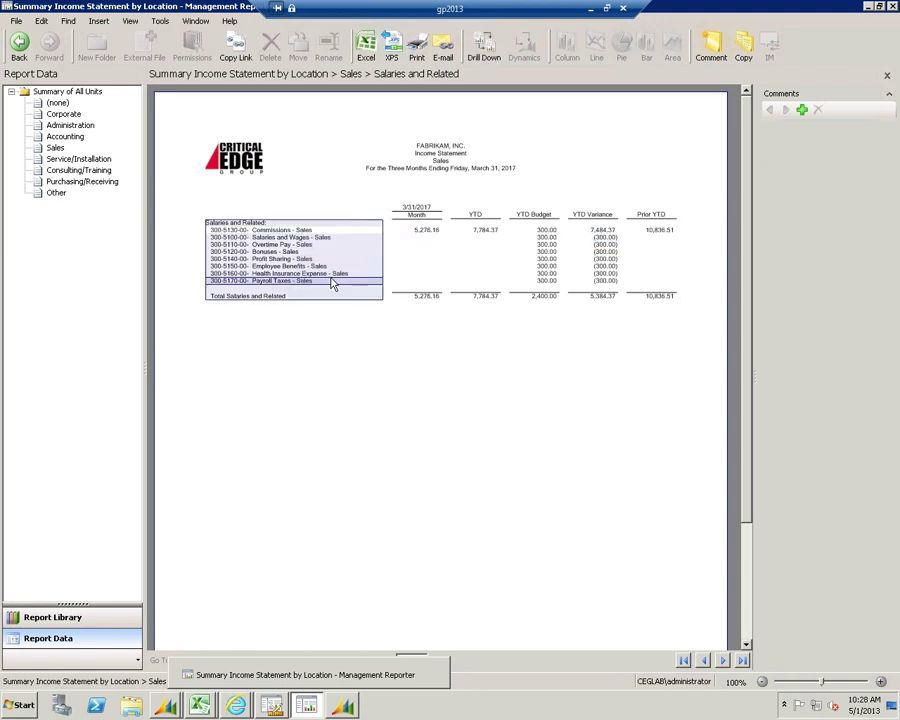
pyautogui.click(538, 230)
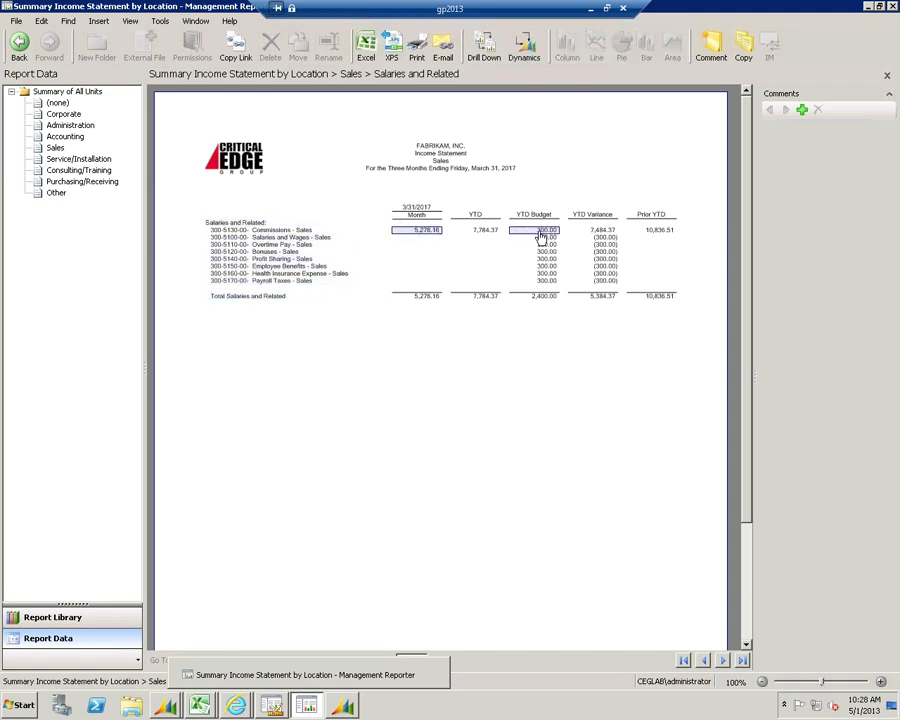
pyautogui.rightClick(542, 234)
pyautogui.click(567, 273)
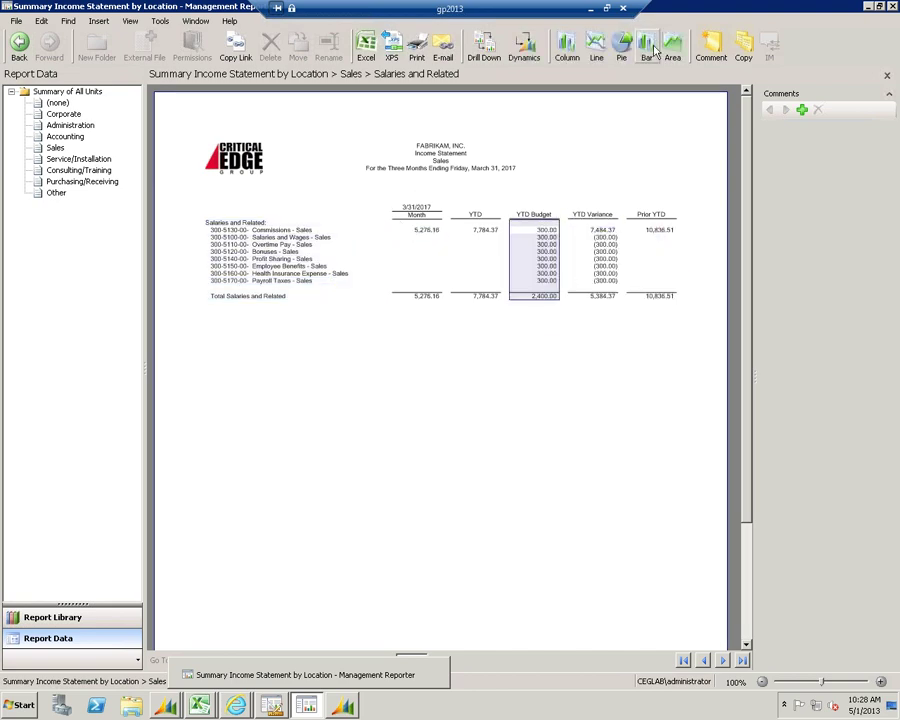
pyautogui.click(647, 45)
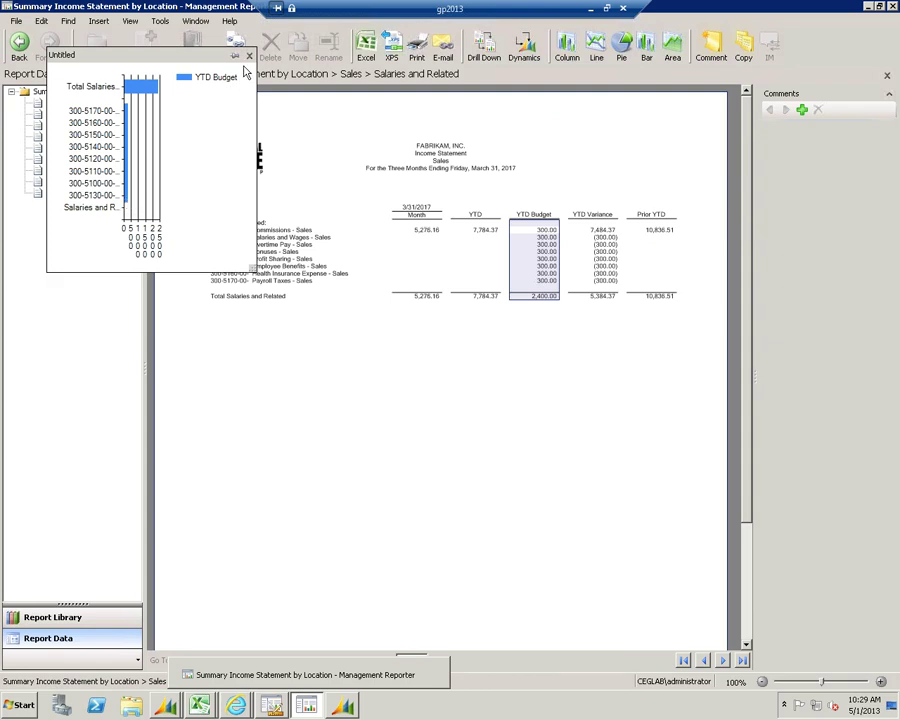
# Delete the YTD Budget bar chart, then minimise the remote session to show the Demo slide
pyautogui.press('Delete')
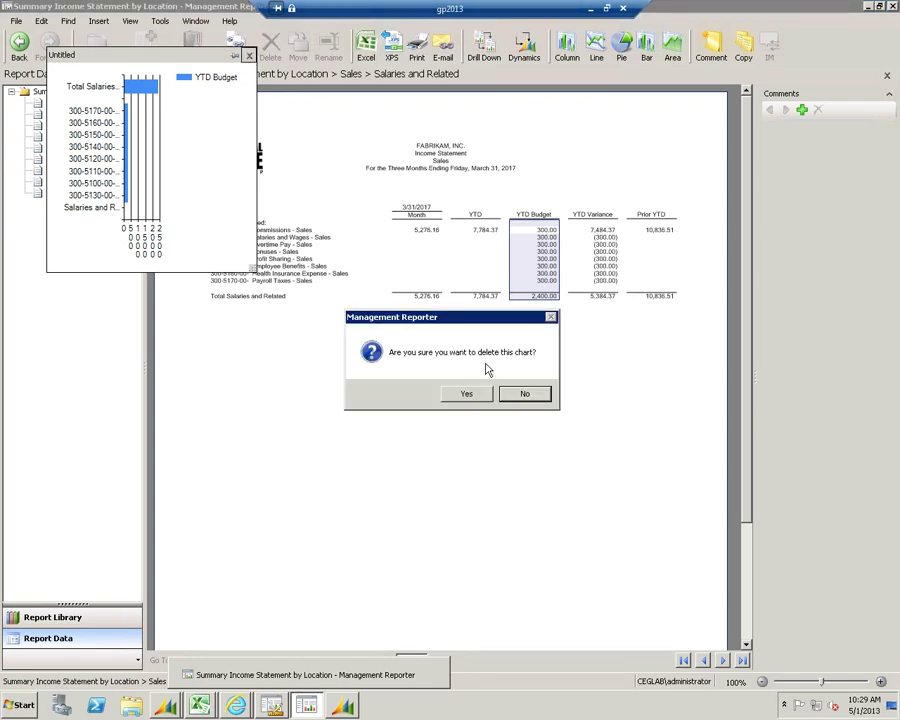
pyautogui.click(466, 393)
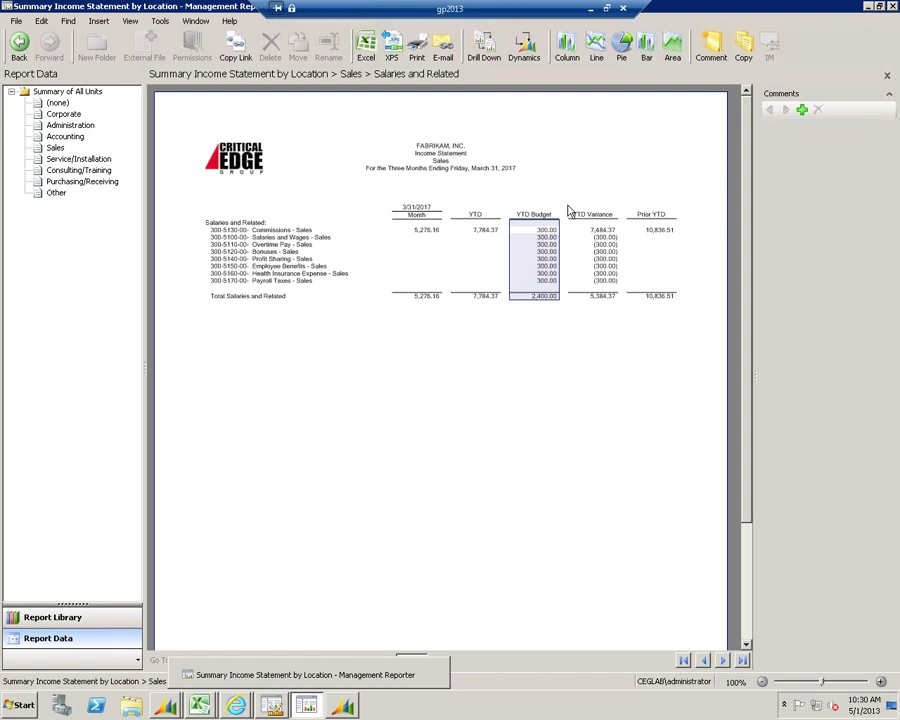
pyautogui.click(590, 10)
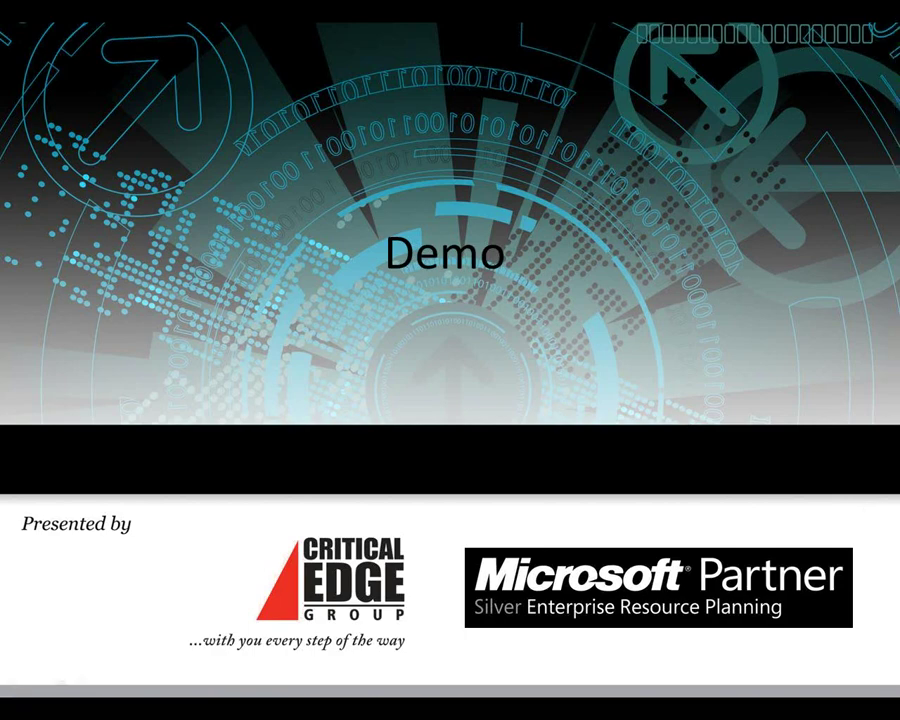
# Advance the slideshow through the thank-you slide to the closing Questions? slide
pyautogui.press('Right')
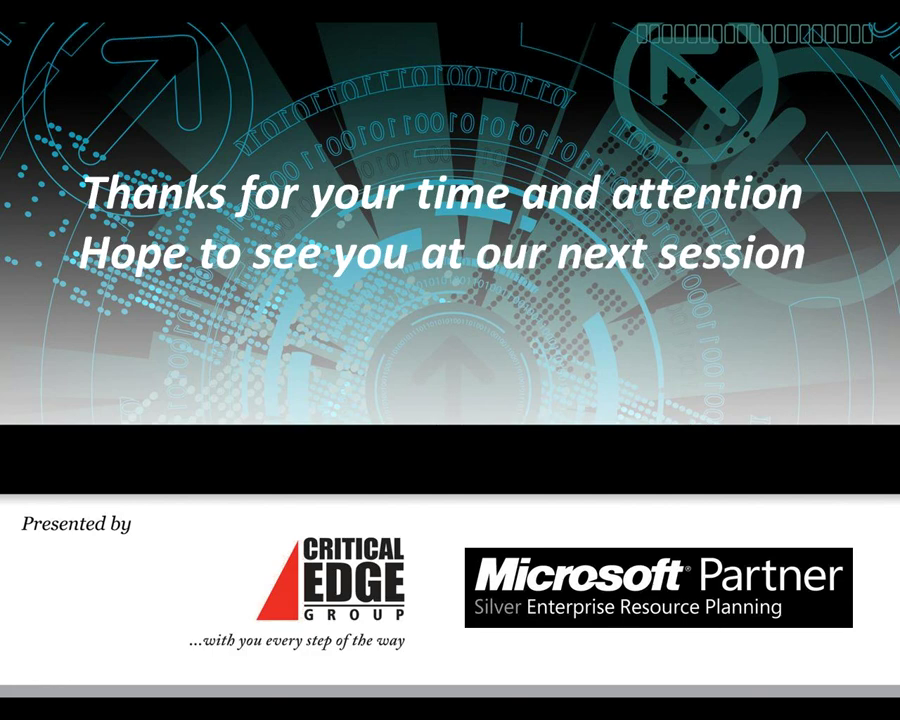
pyautogui.press('Right')
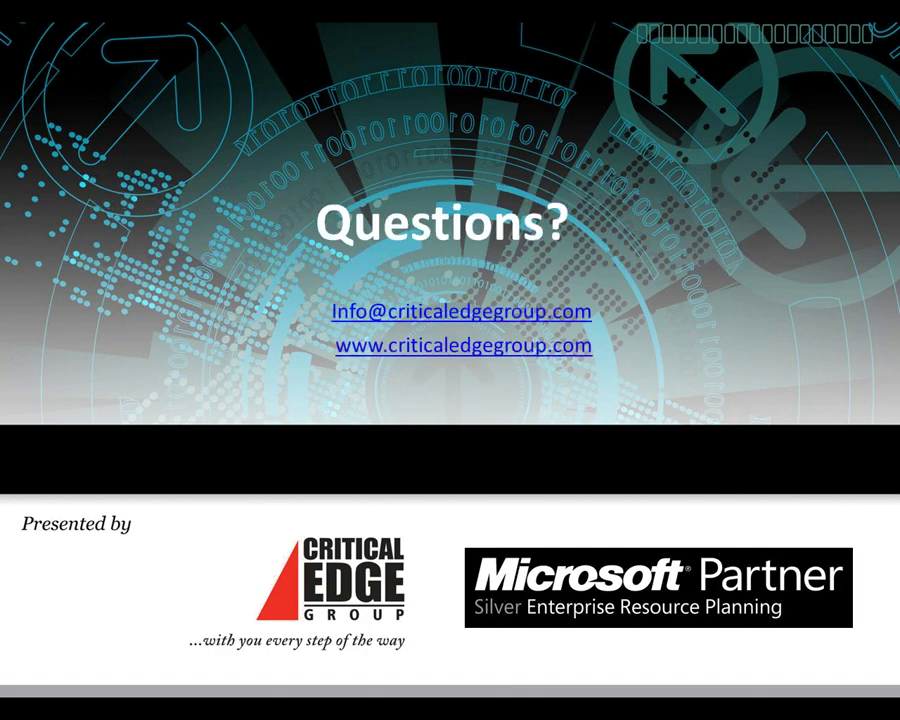